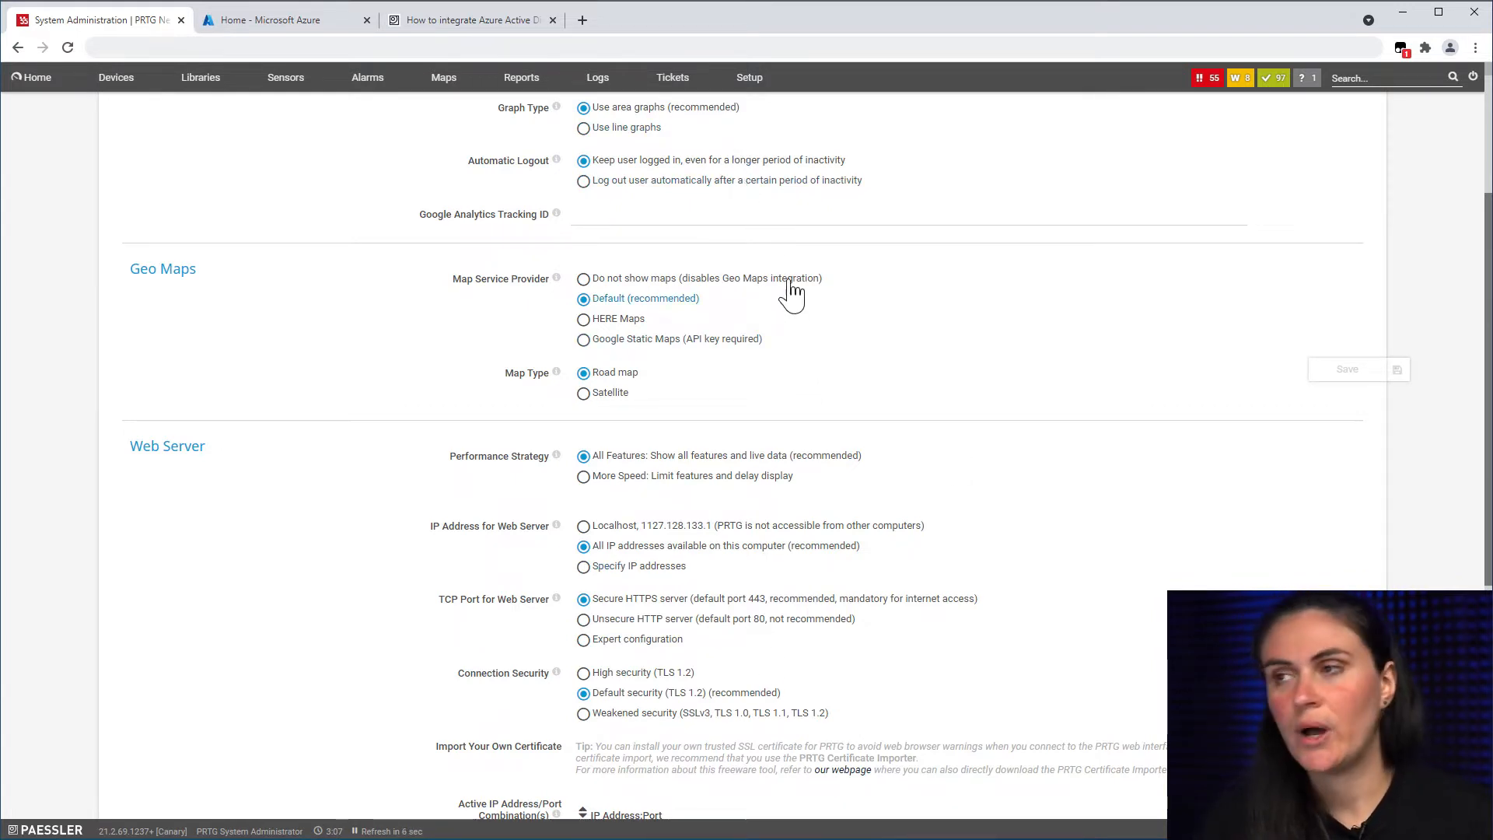
Step: Enable SSO Login in PRTG's Single Sign-On settings, using Azure Active Directory as provider
{"action": "mouse_move", "coordinate": [751, 95]}
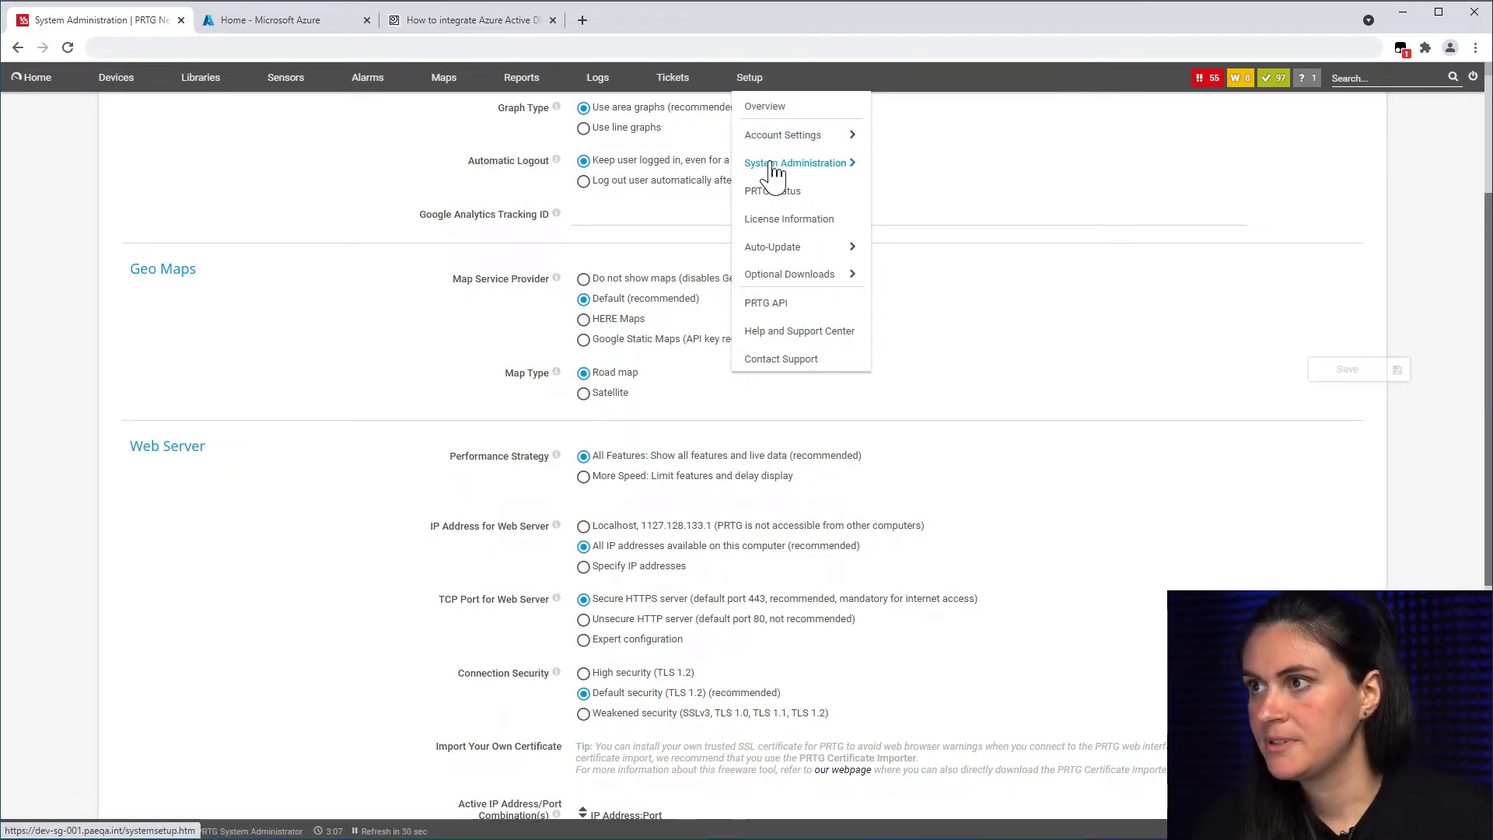
{"action": "mouse_move", "coordinate": [772, 164]}
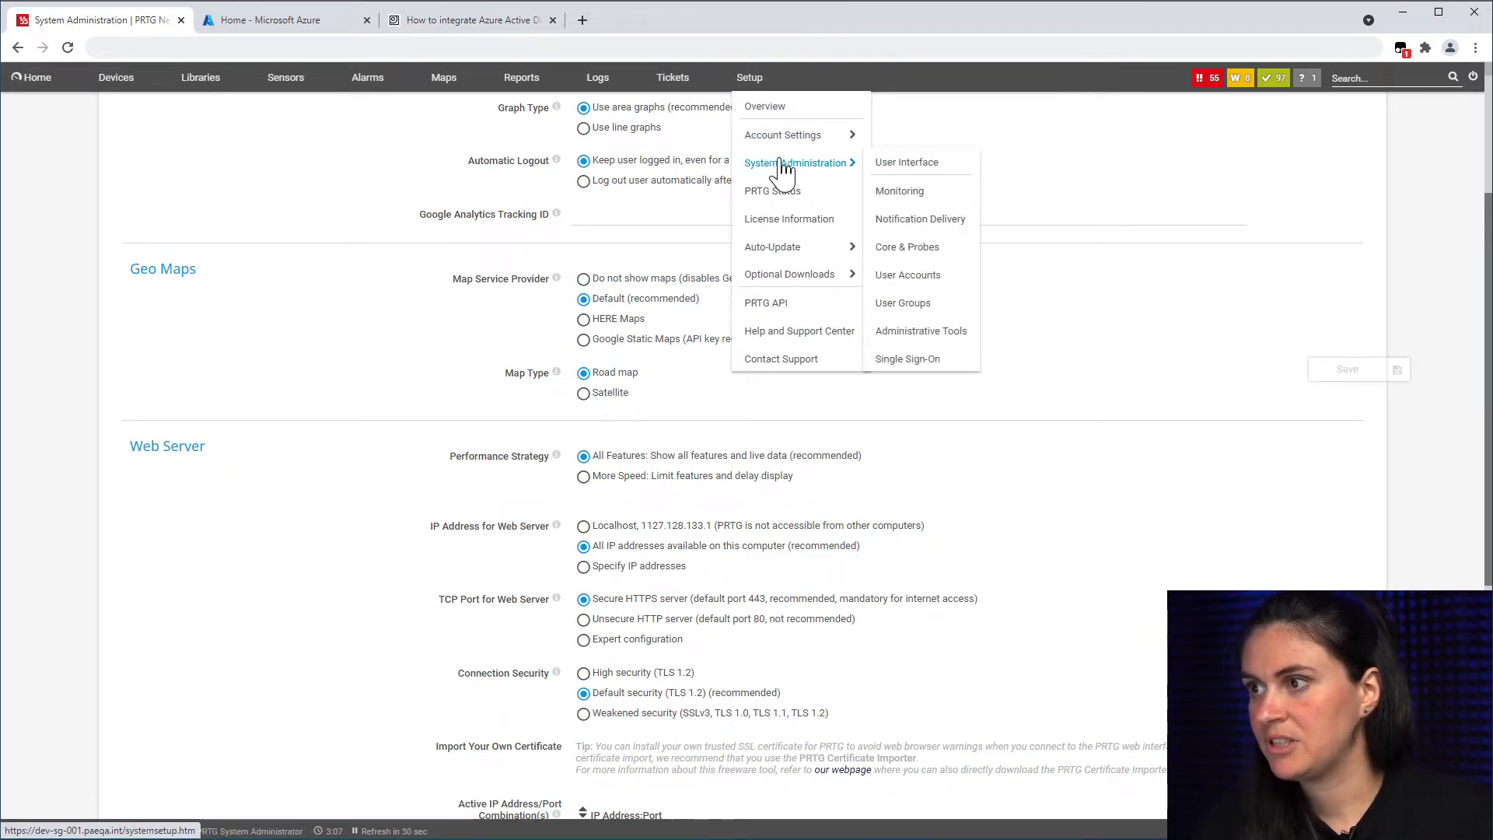
{"action": "left_click", "coordinate": [905, 360]}
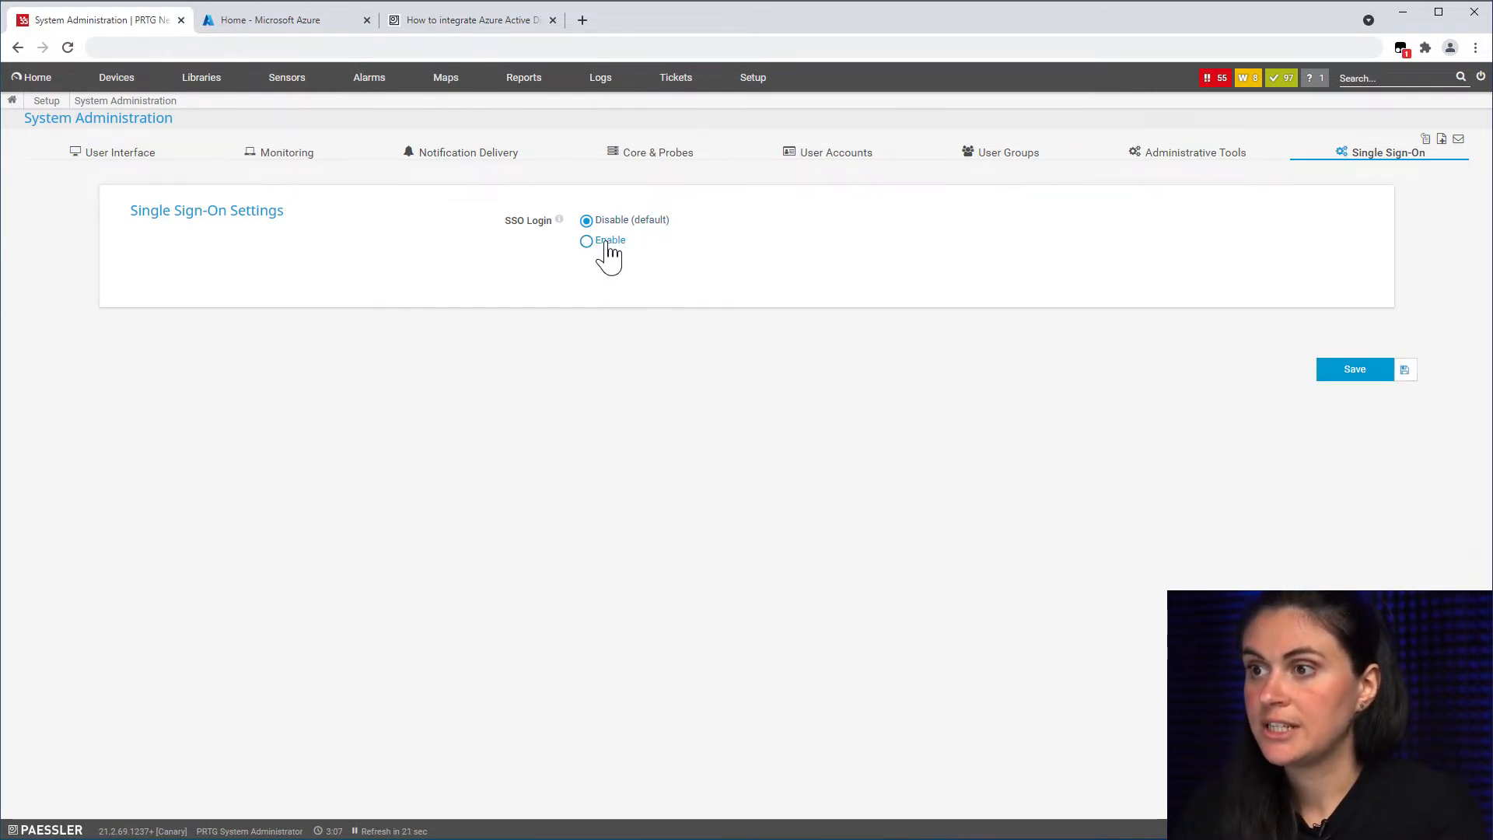
{"action": "left_click", "coordinate": [606, 244]}
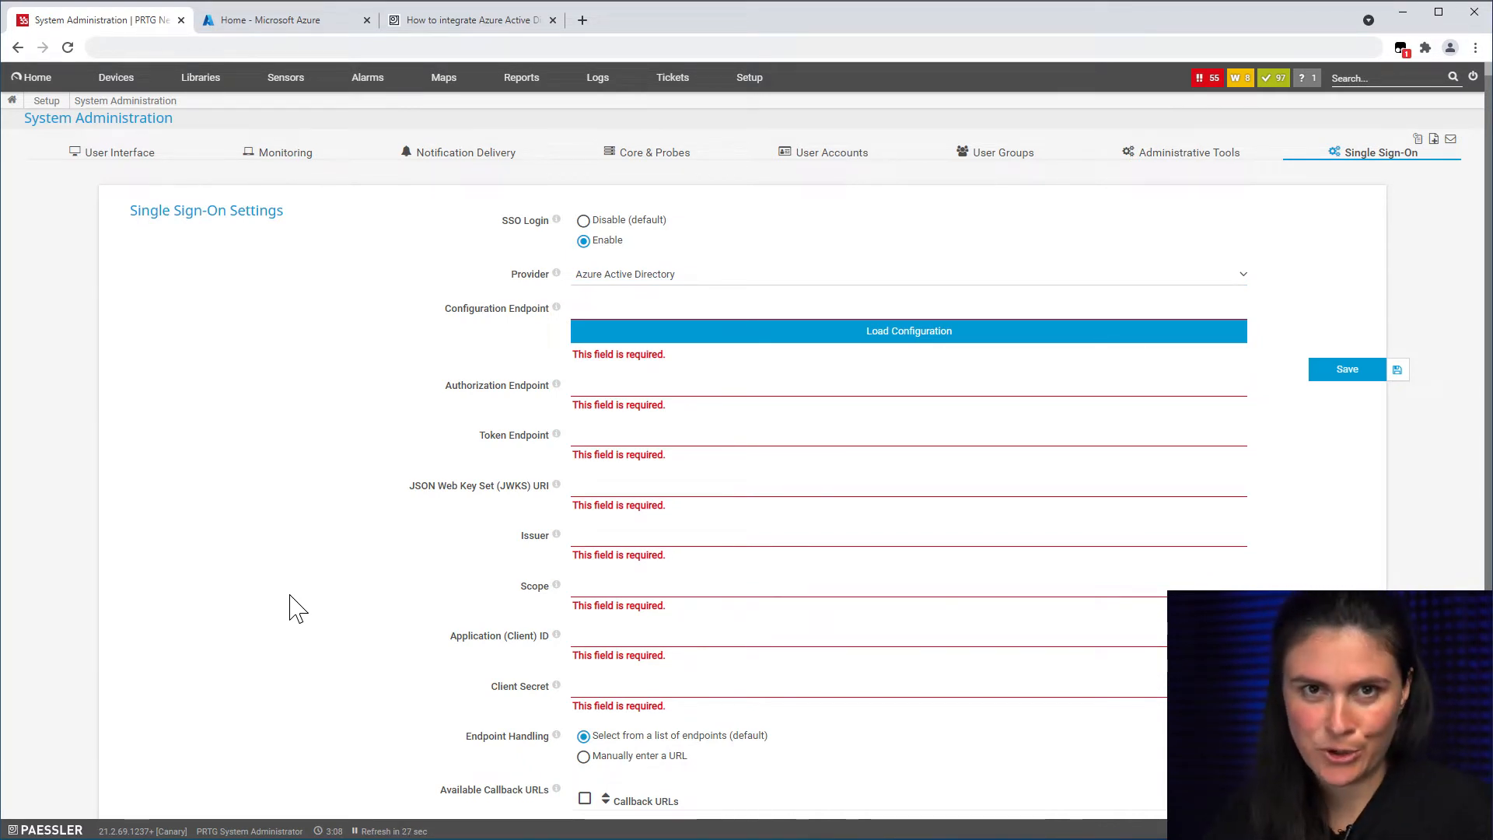
{"action": "left_click", "coordinate": [280, 30]}
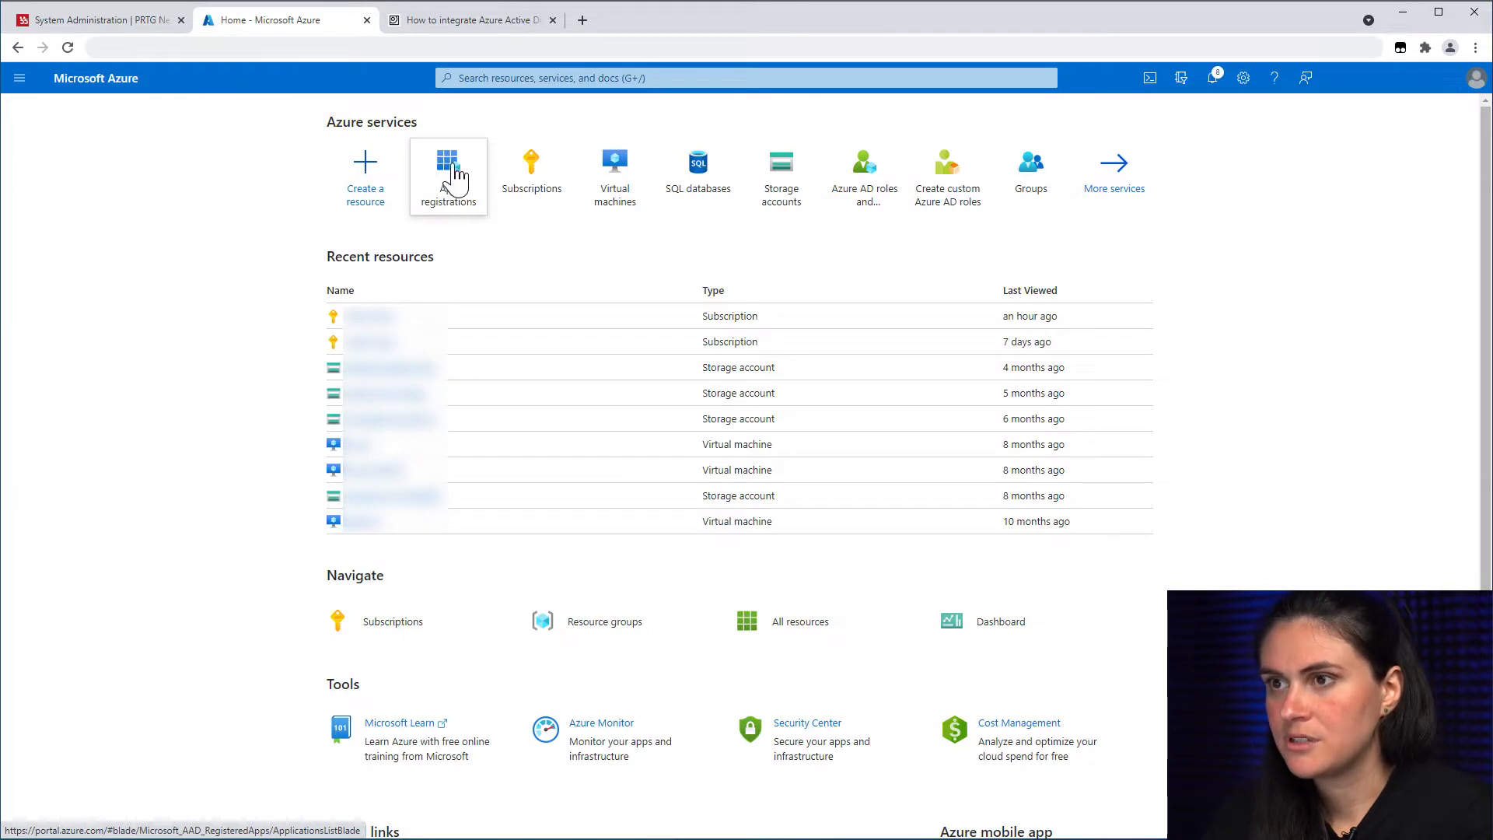
Step: Create an app registration named My_Registration for this organization's accounts only
{"action": "left_click", "coordinate": [454, 173]}
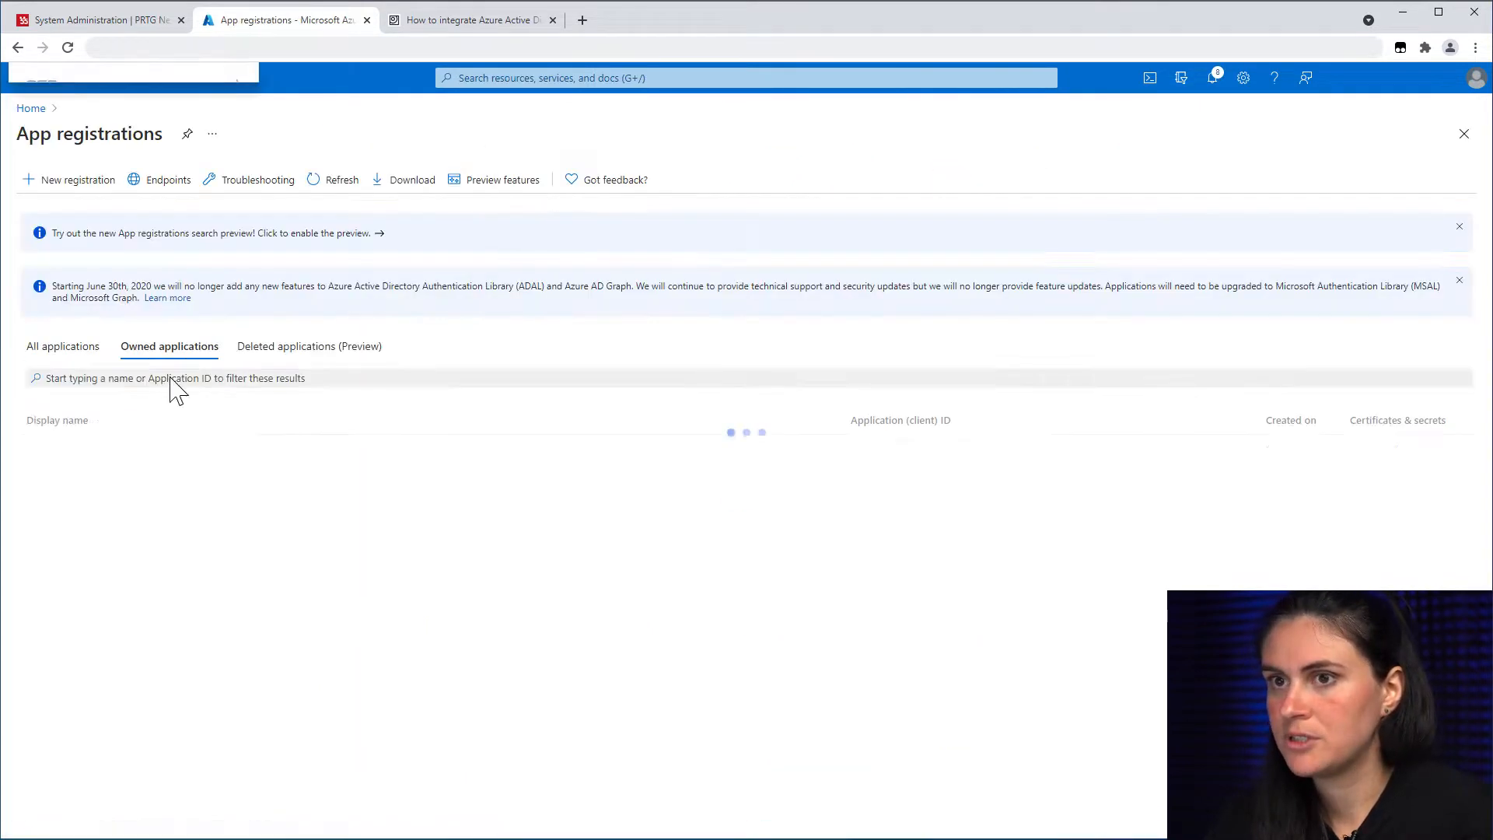
{"action": "left_click", "coordinate": [62, 181]}
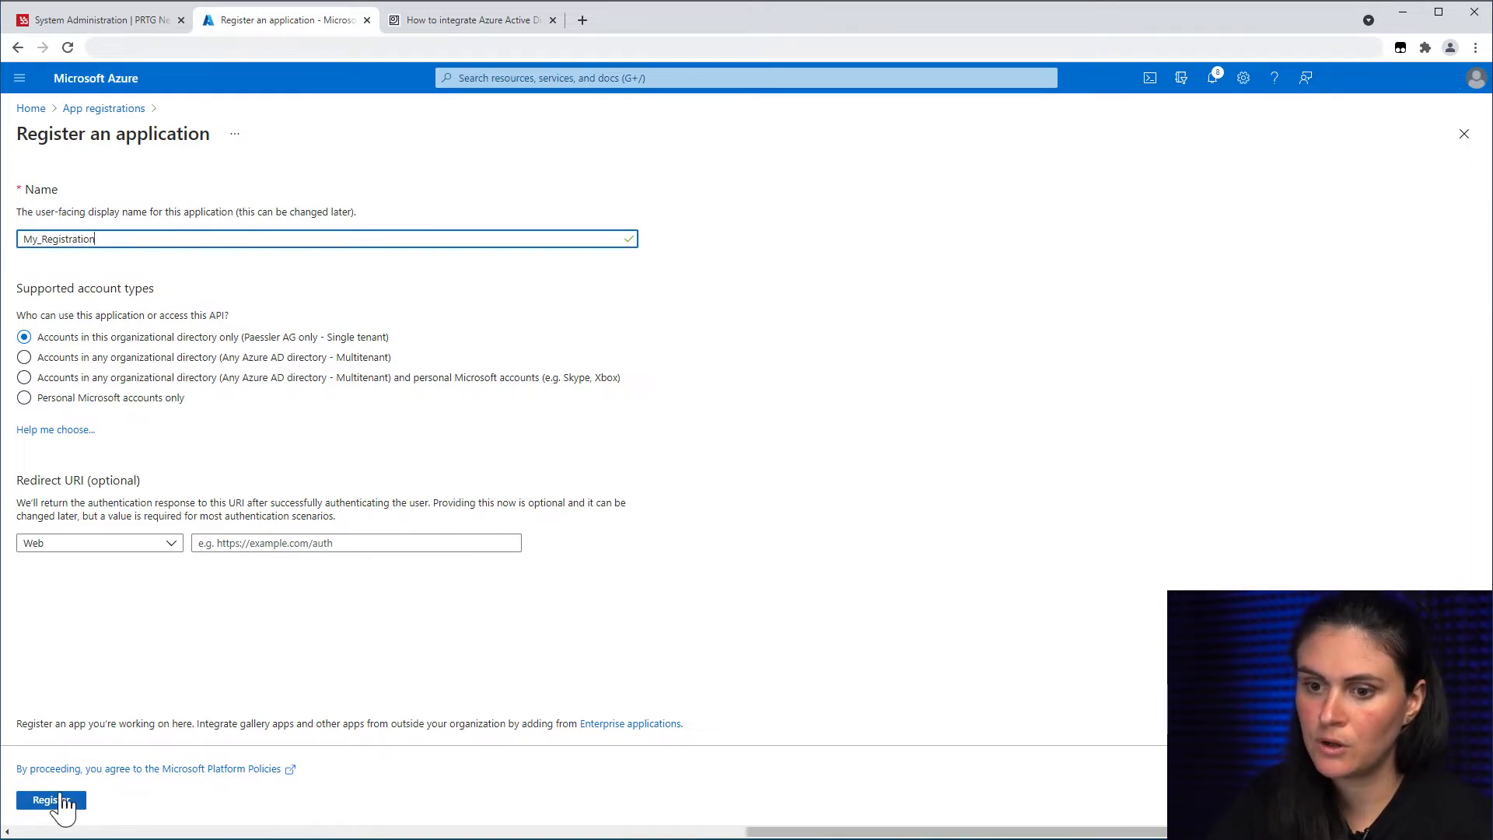
{"action": "left_click", "coordinate": [38, 809]}
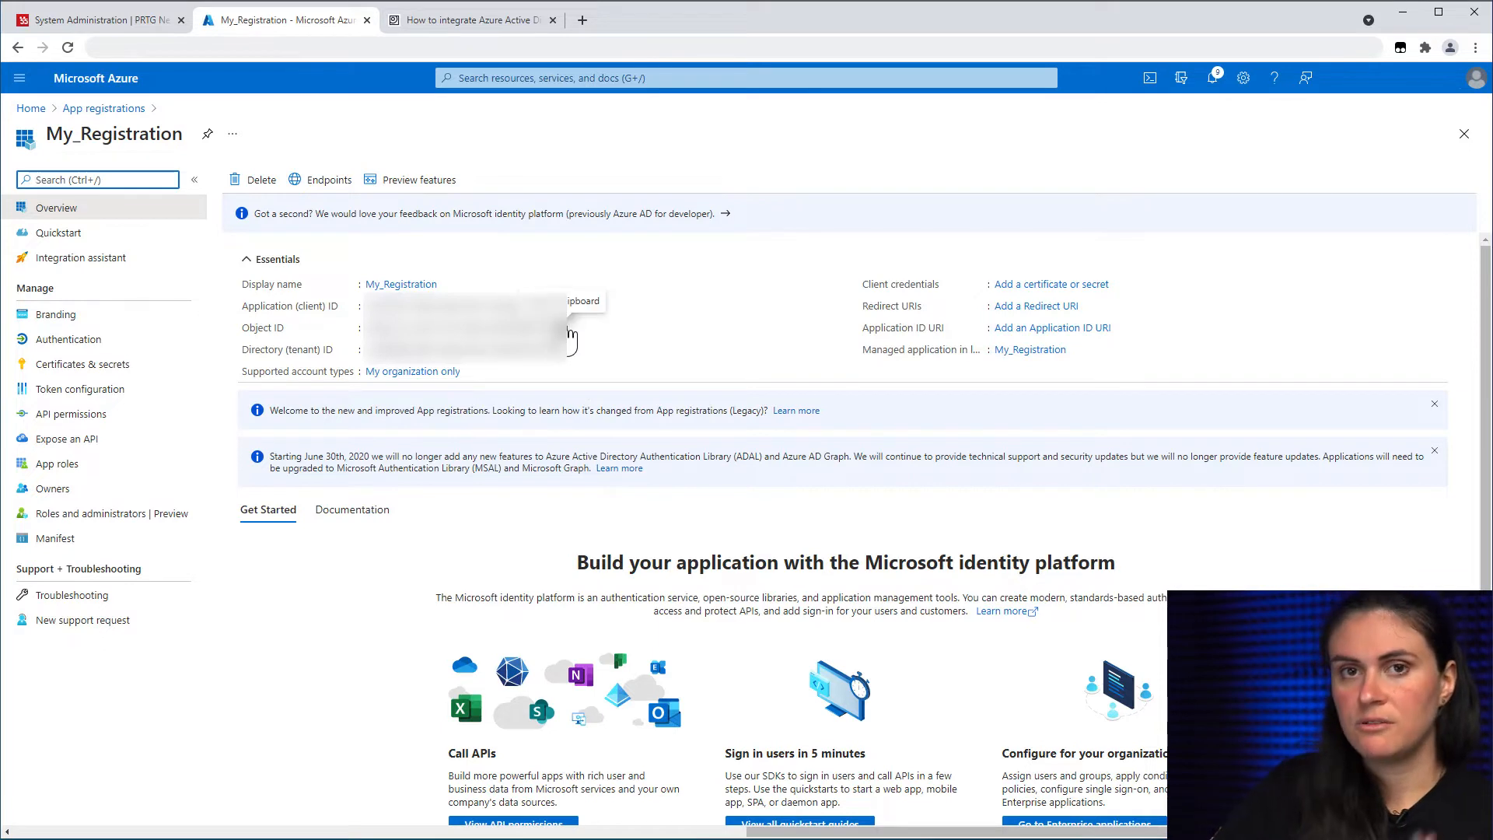
Step: Copy My_Registration's application (client) ID from its Overview for use in PRTG
{"action": "left_click", "coordinate": [570, 315]}
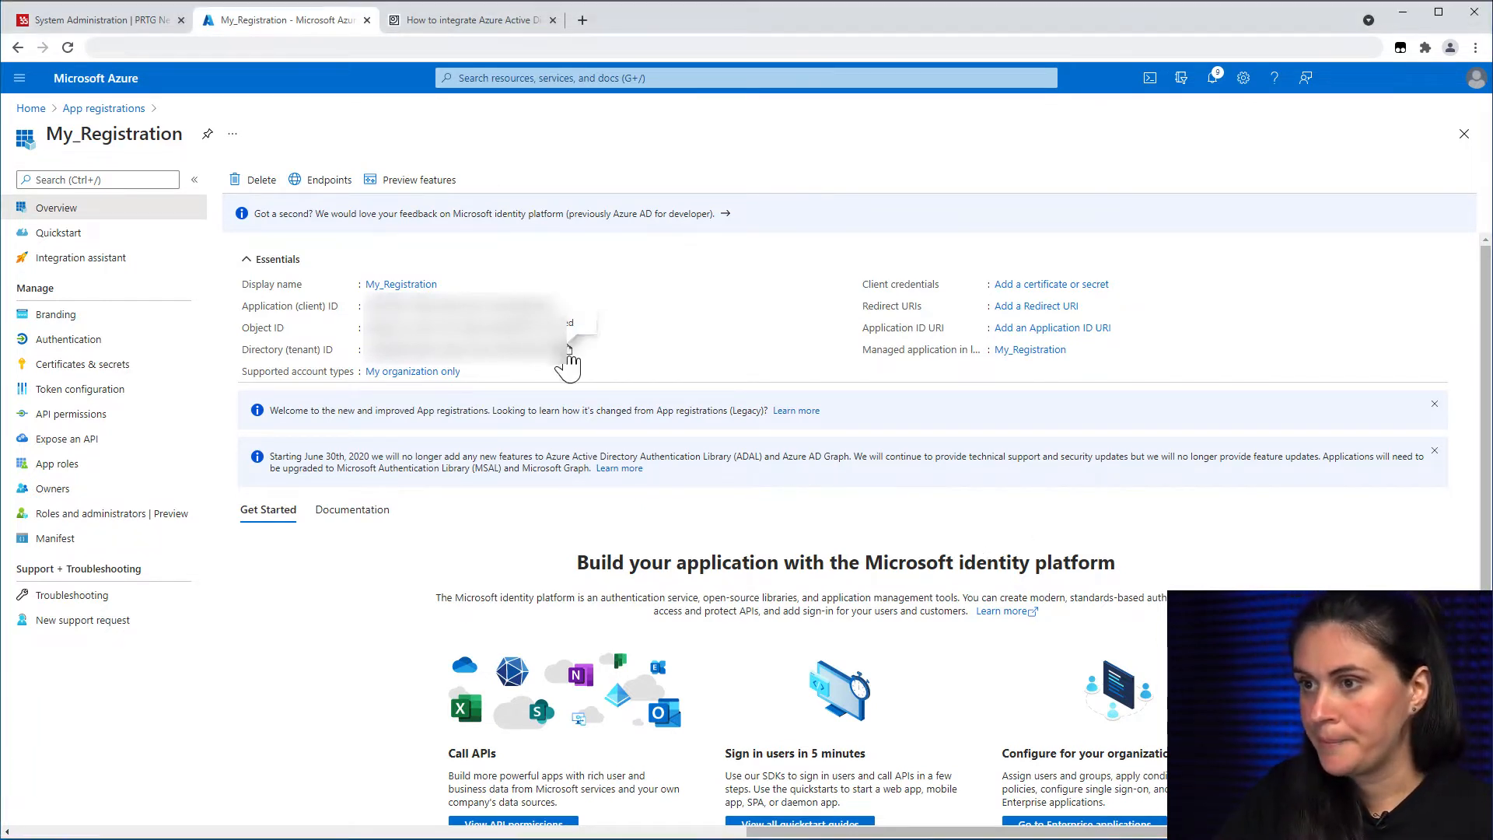
{"action": "key", "text": "alt+Tab"}
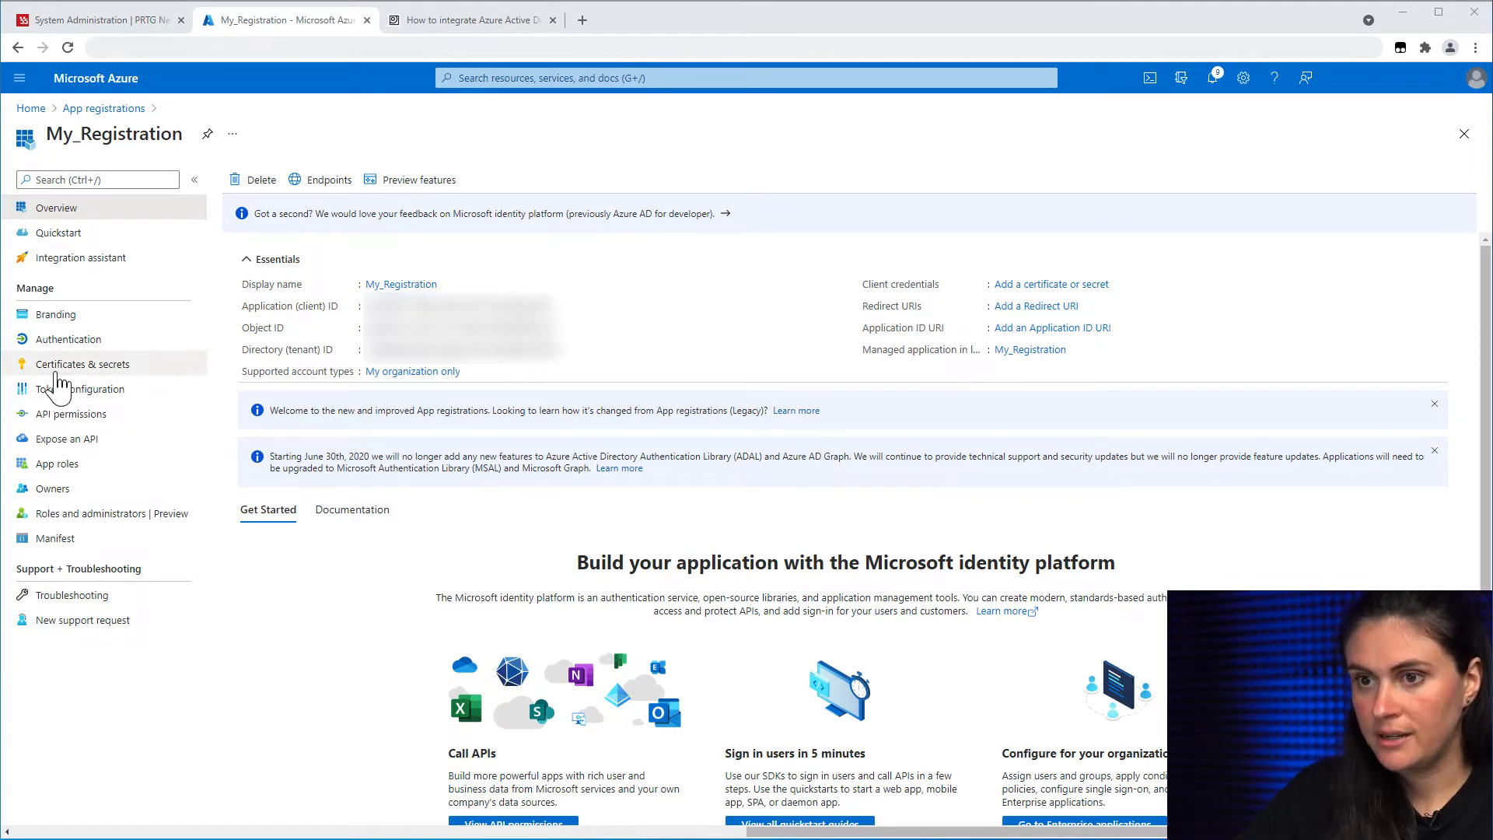
Step: Add a client secret described 'SSO Secret', expiring 12/14/2021, and copy its value
{"action": "left_click", "coordinate": [57, 374]}
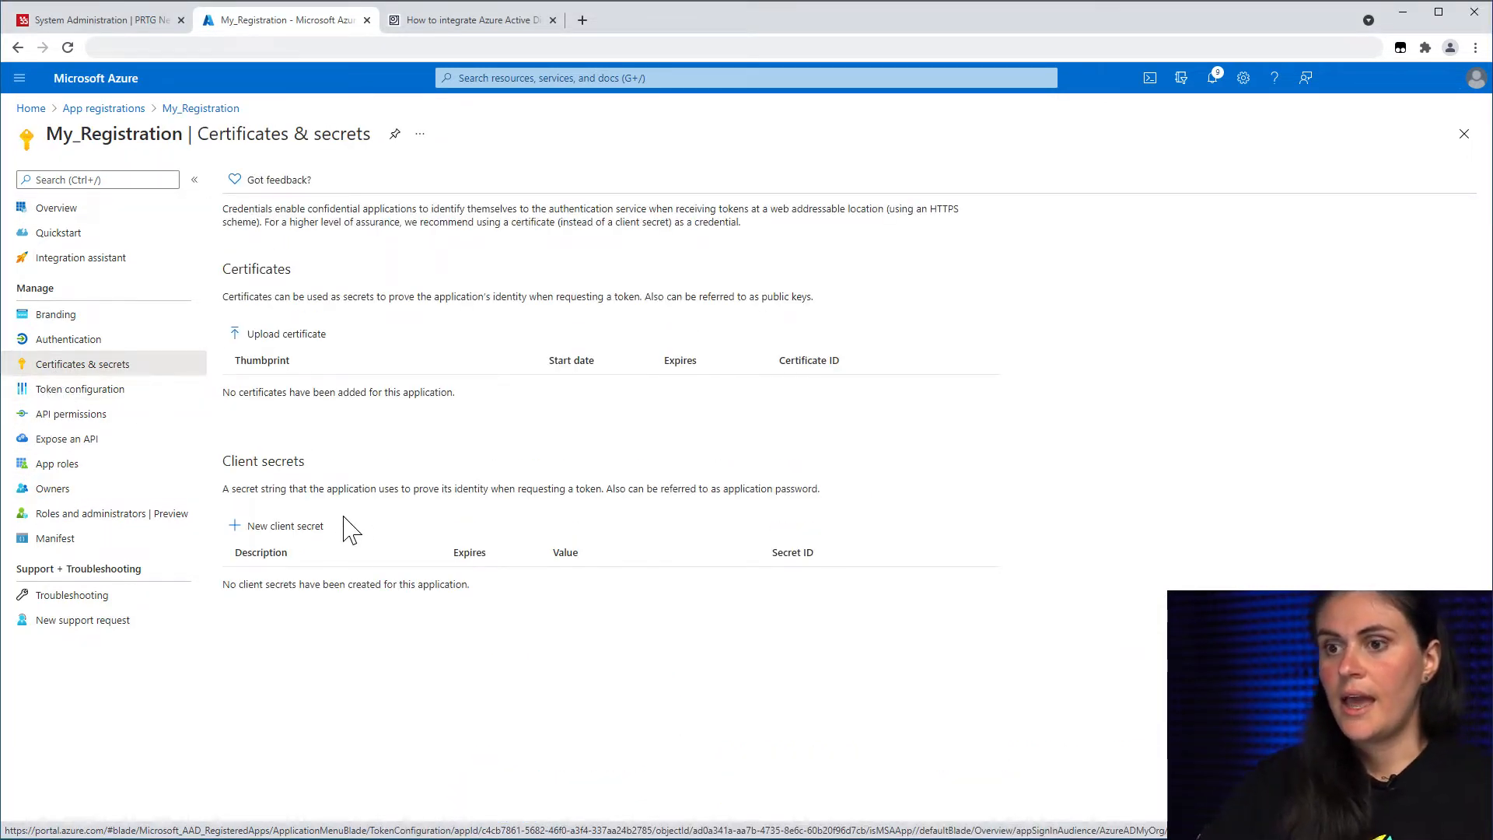
{"action": "left_click", "coordinate": [275, 537]}
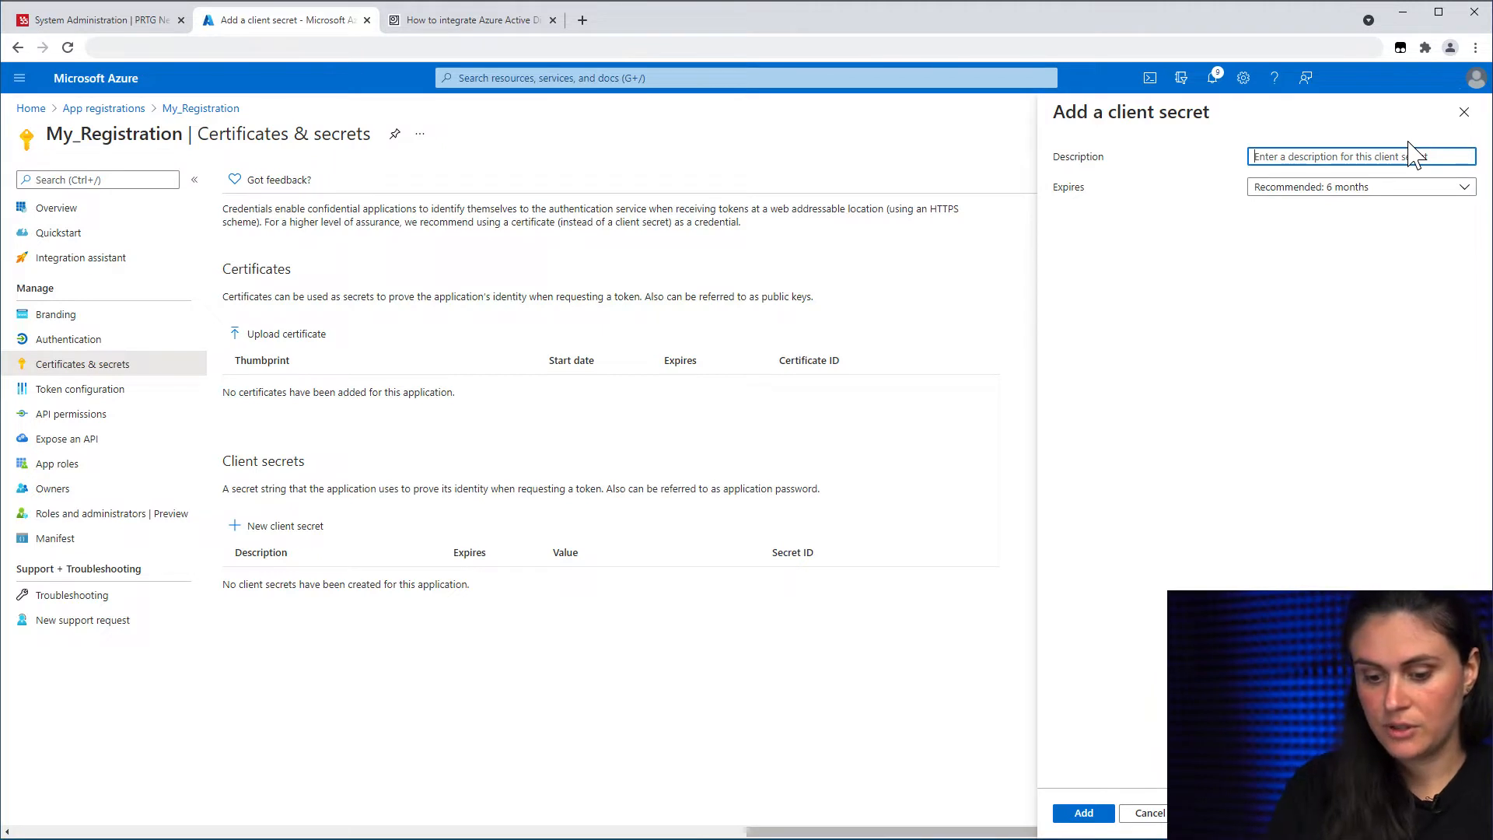
{"action": "type", "text": "SSO Secret"}
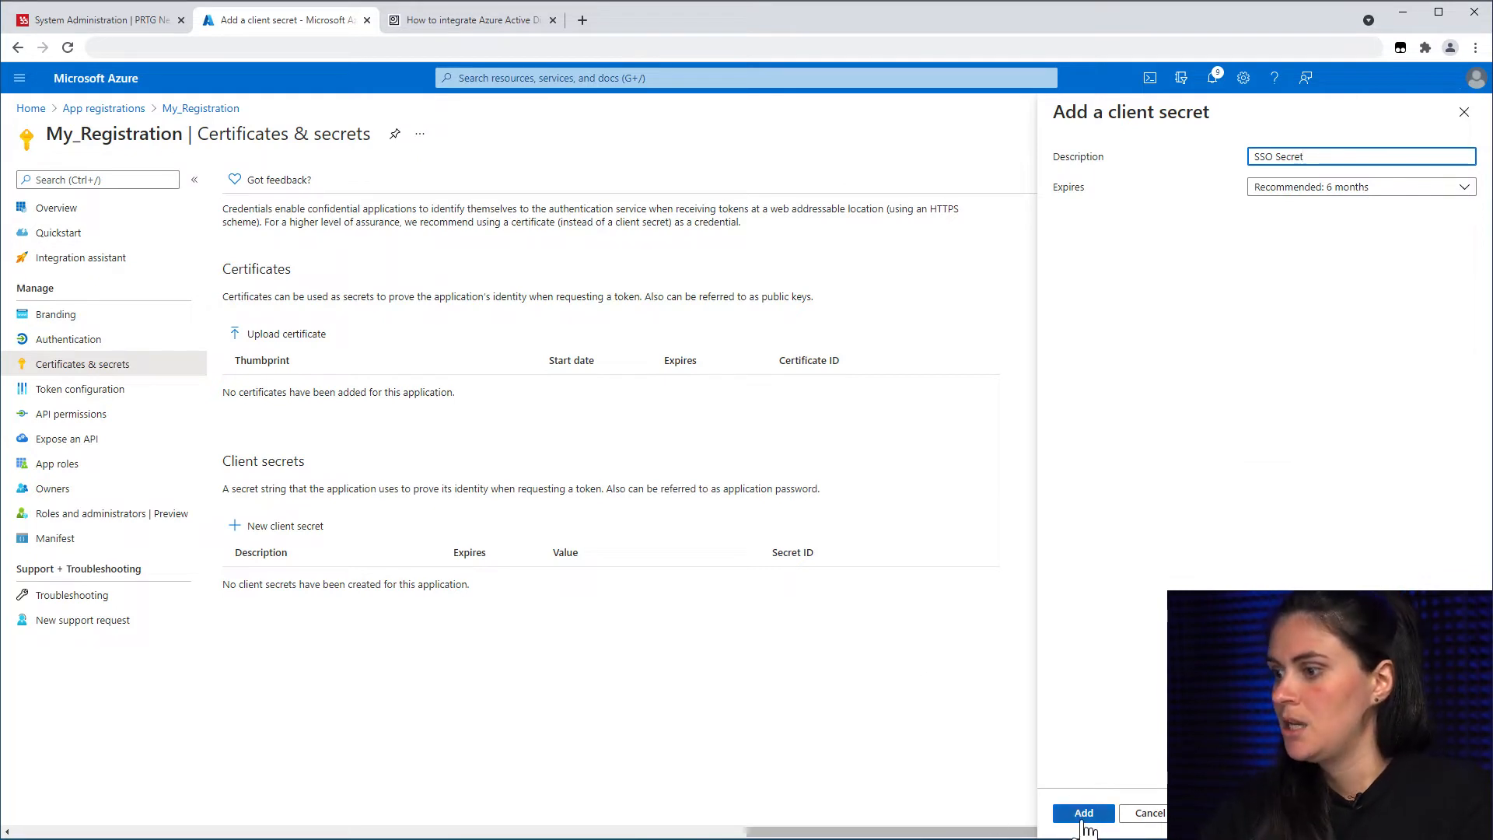
{"action": "left_click", "coordinate": [1085, 814]}
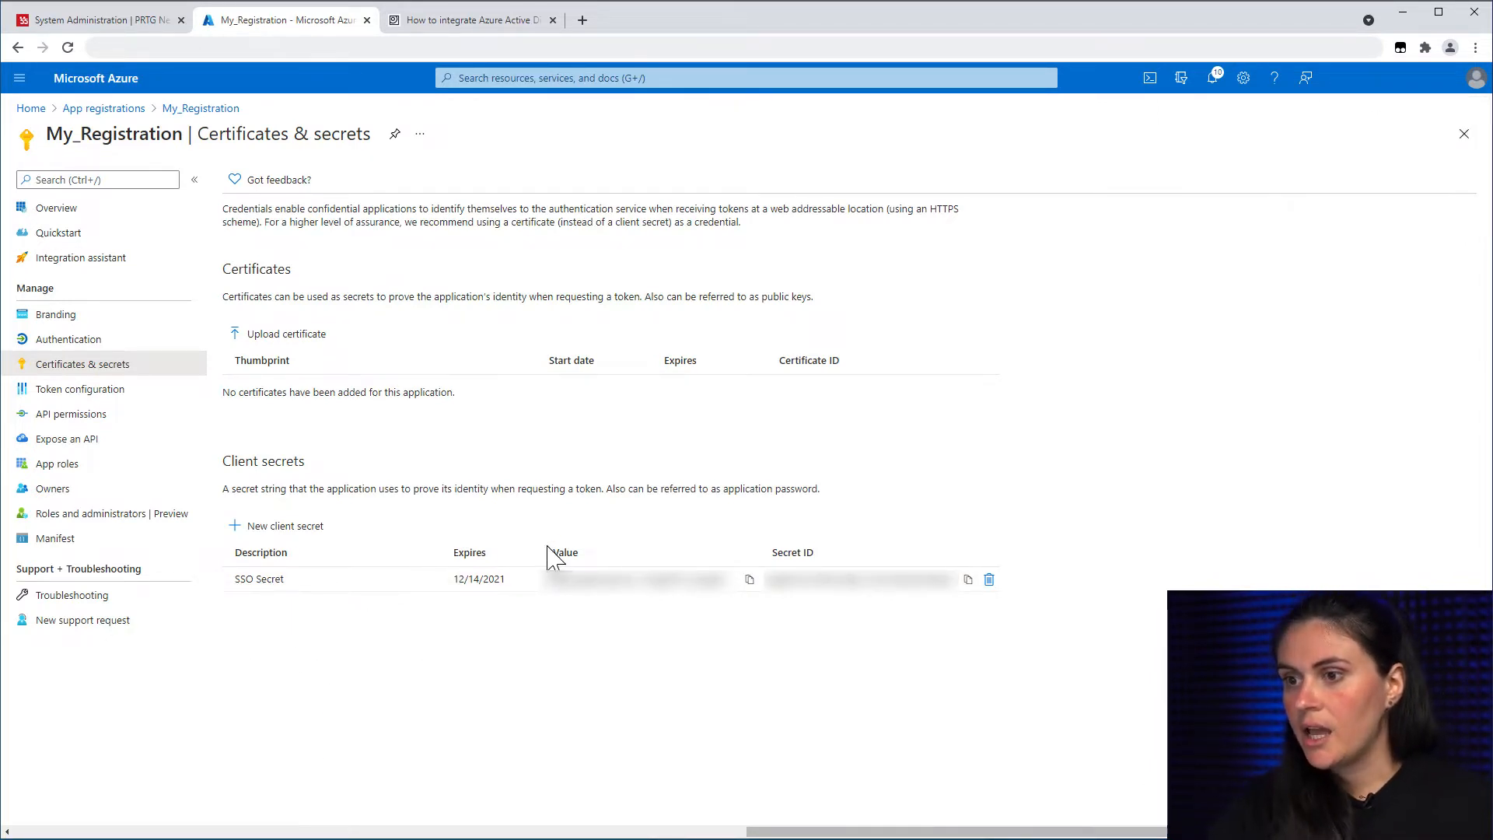
{"action": "left_click", "coordinate": [750, 580]}
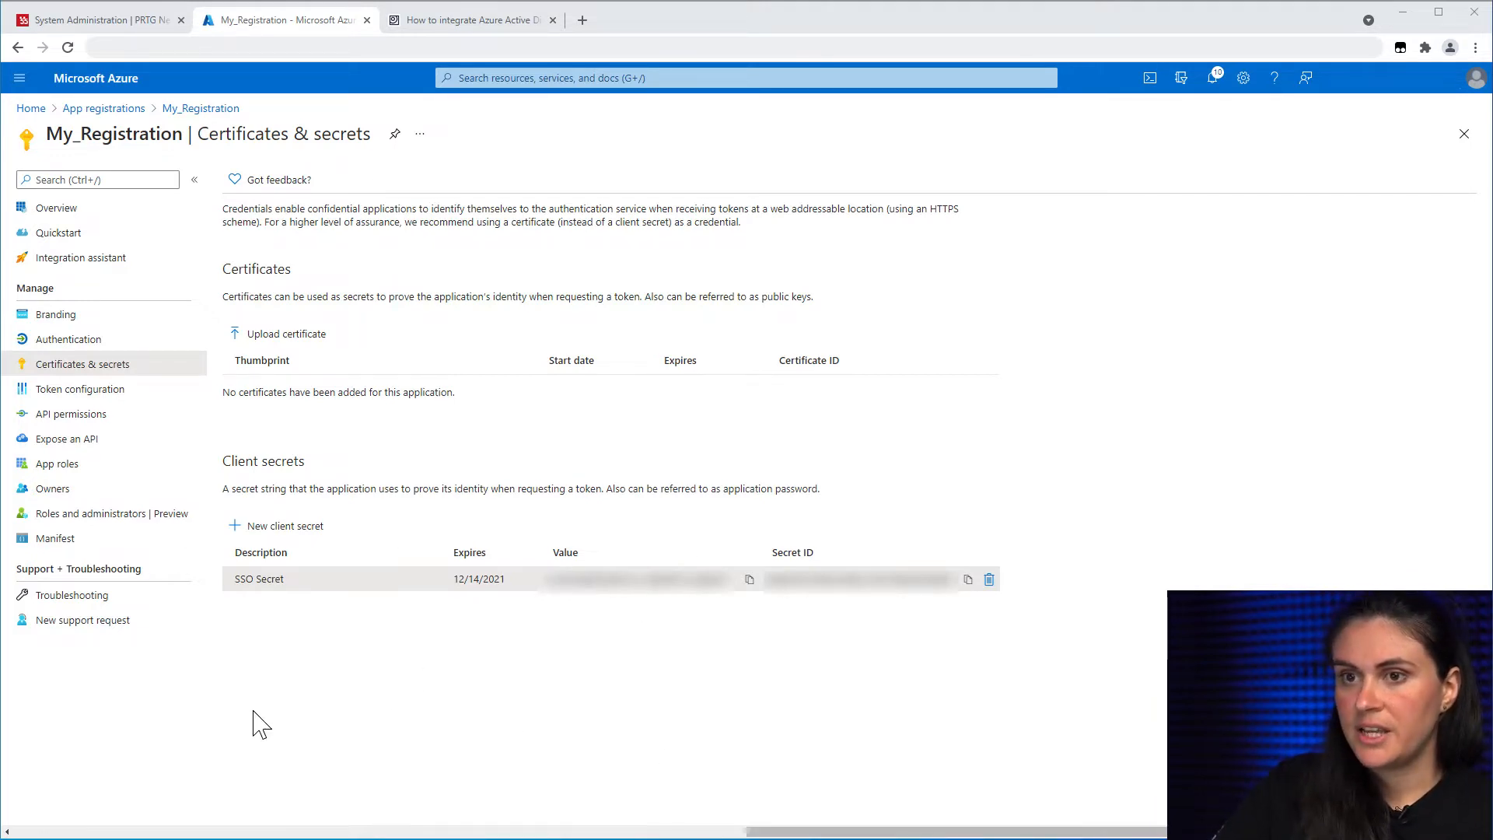
Step: Start a Web platform configuration in My_Registration's Authentication settings
{"action": "left_click", "coordinate": [59, 342]}
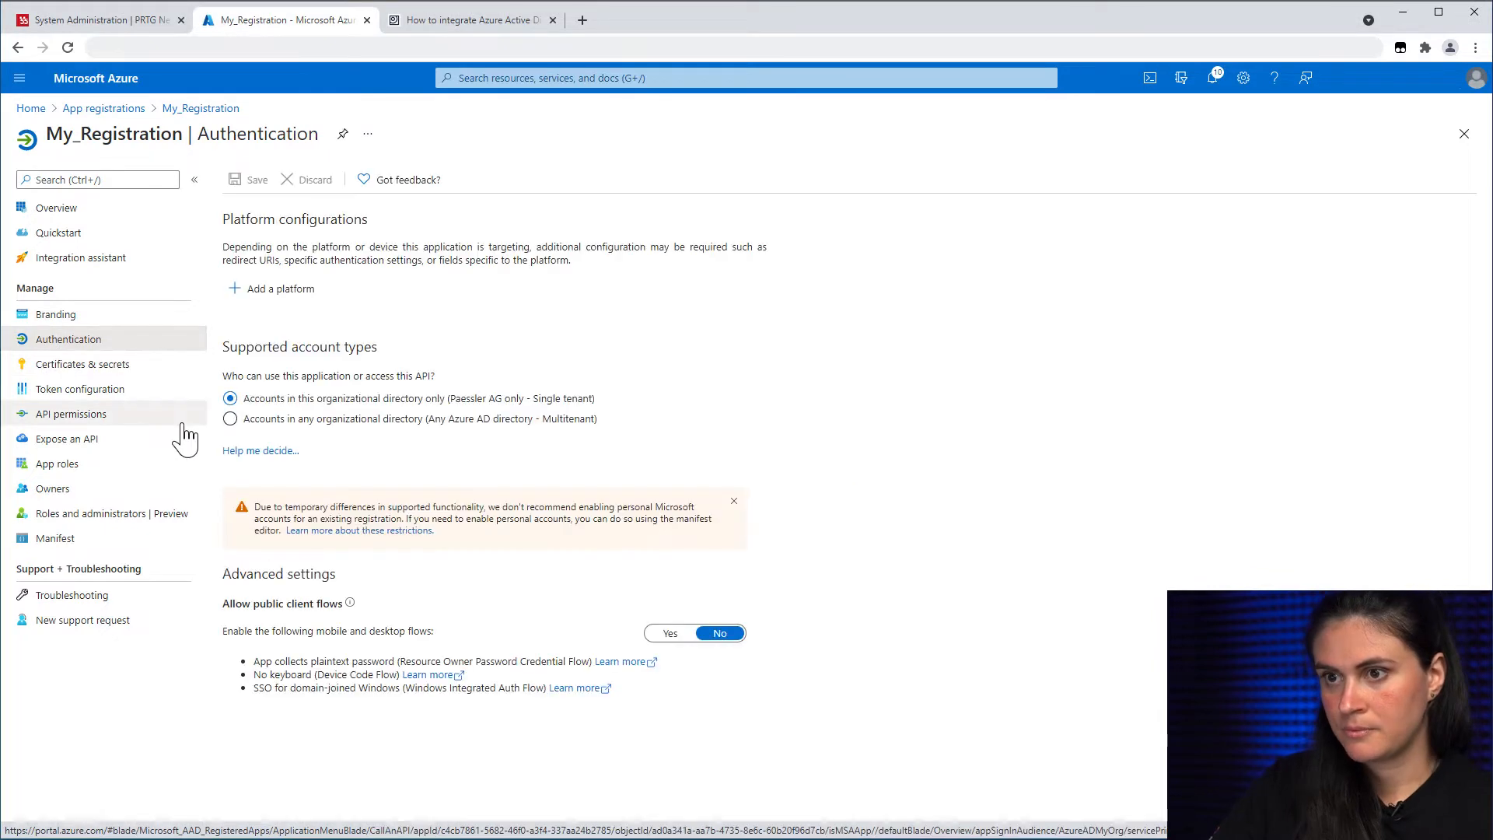
{"action": "left_click", "coordinate": [261, 306]}
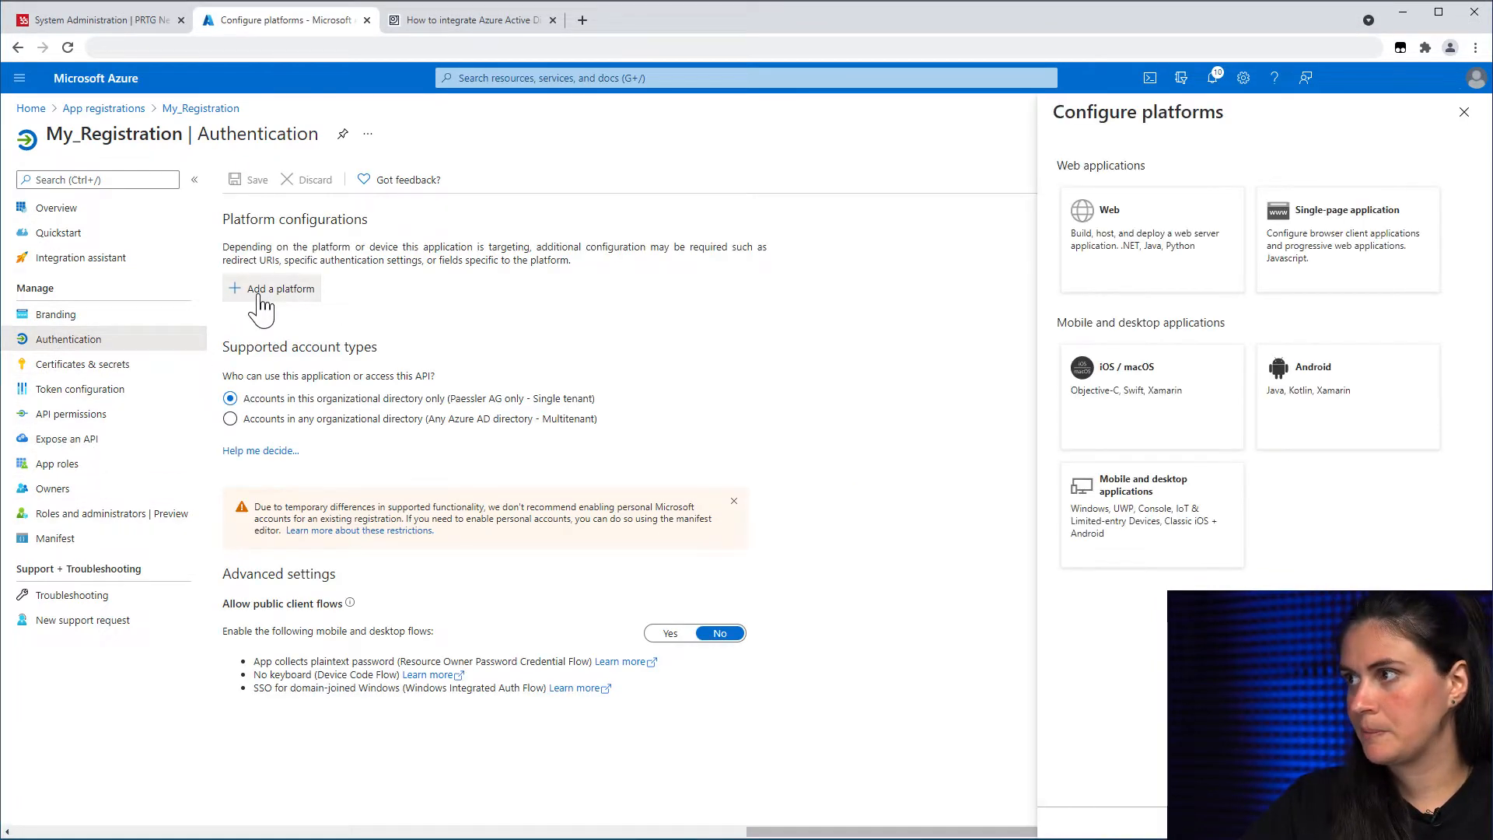
{"action": "left_click", "coordinate": [1108, 254]}
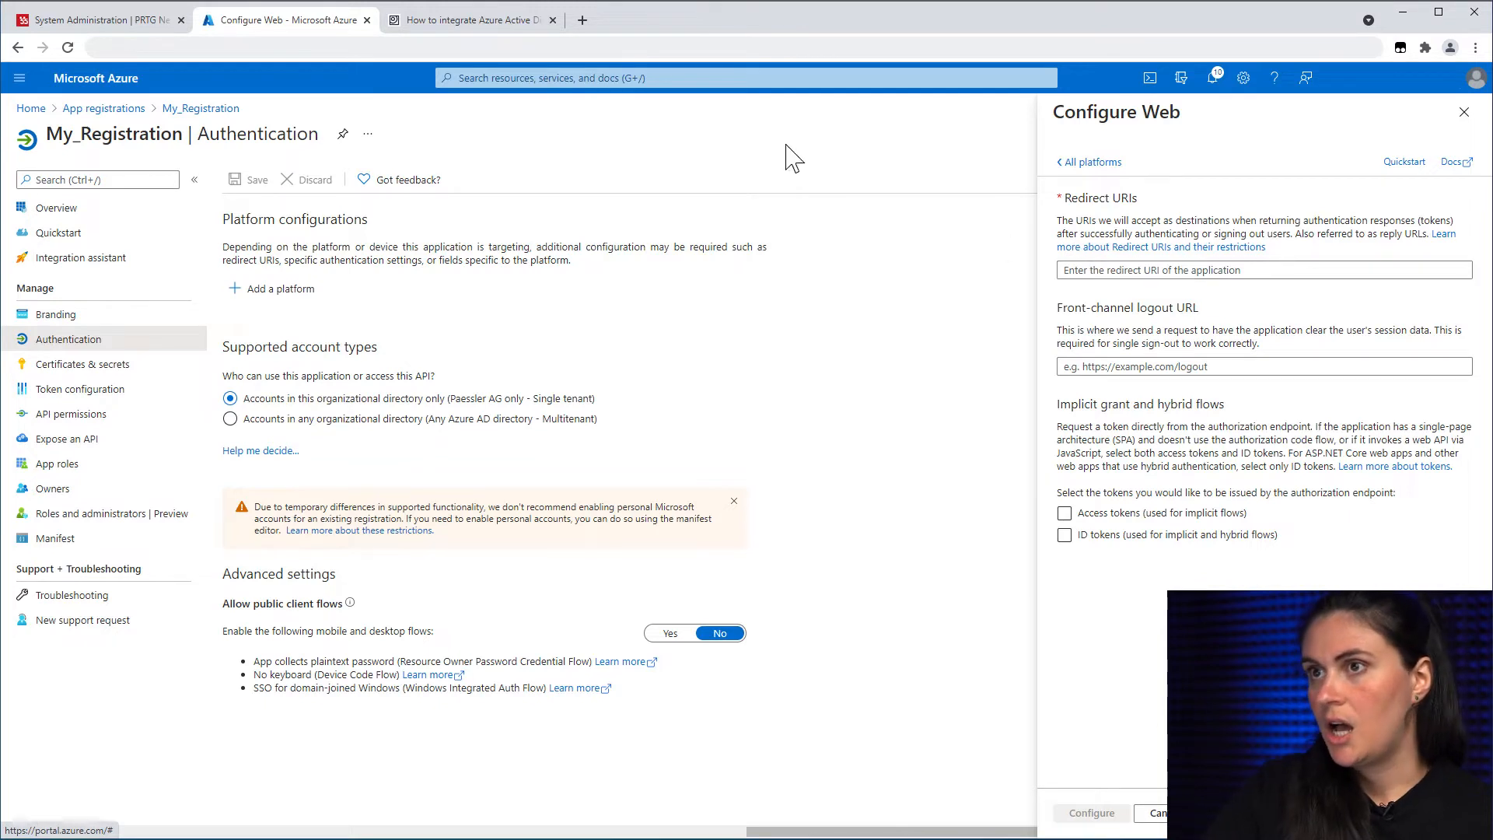
{"action": "left_click", "coordinate": [77, 22]}
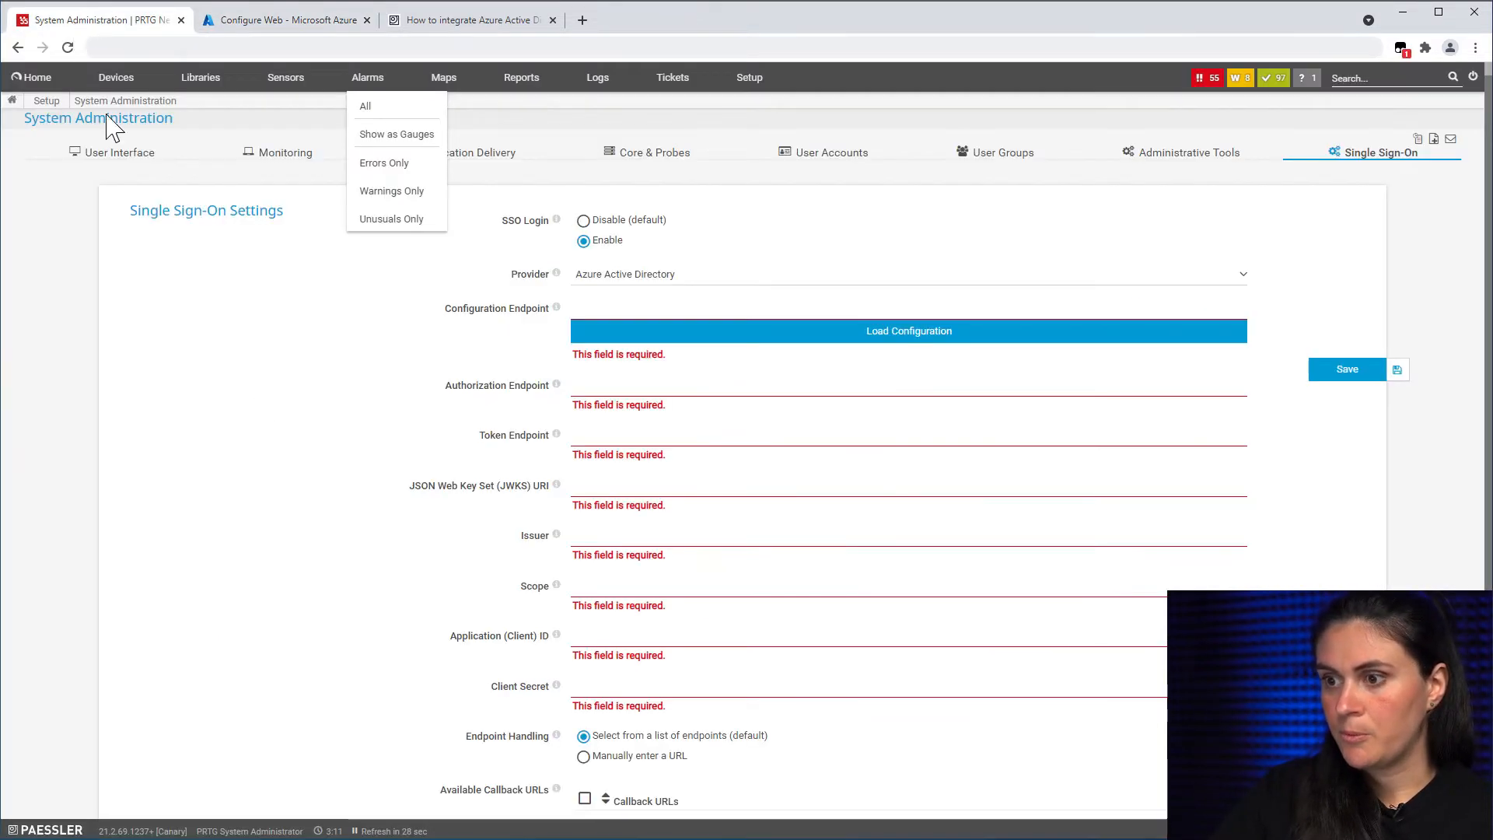
Step: Copy PRTG's first callback URL and configure it as the Web platform redirect URI
{"action": "scroll", "coordinate": [426, 724], "scroll_direction": "down", "scroll_amount": 3}
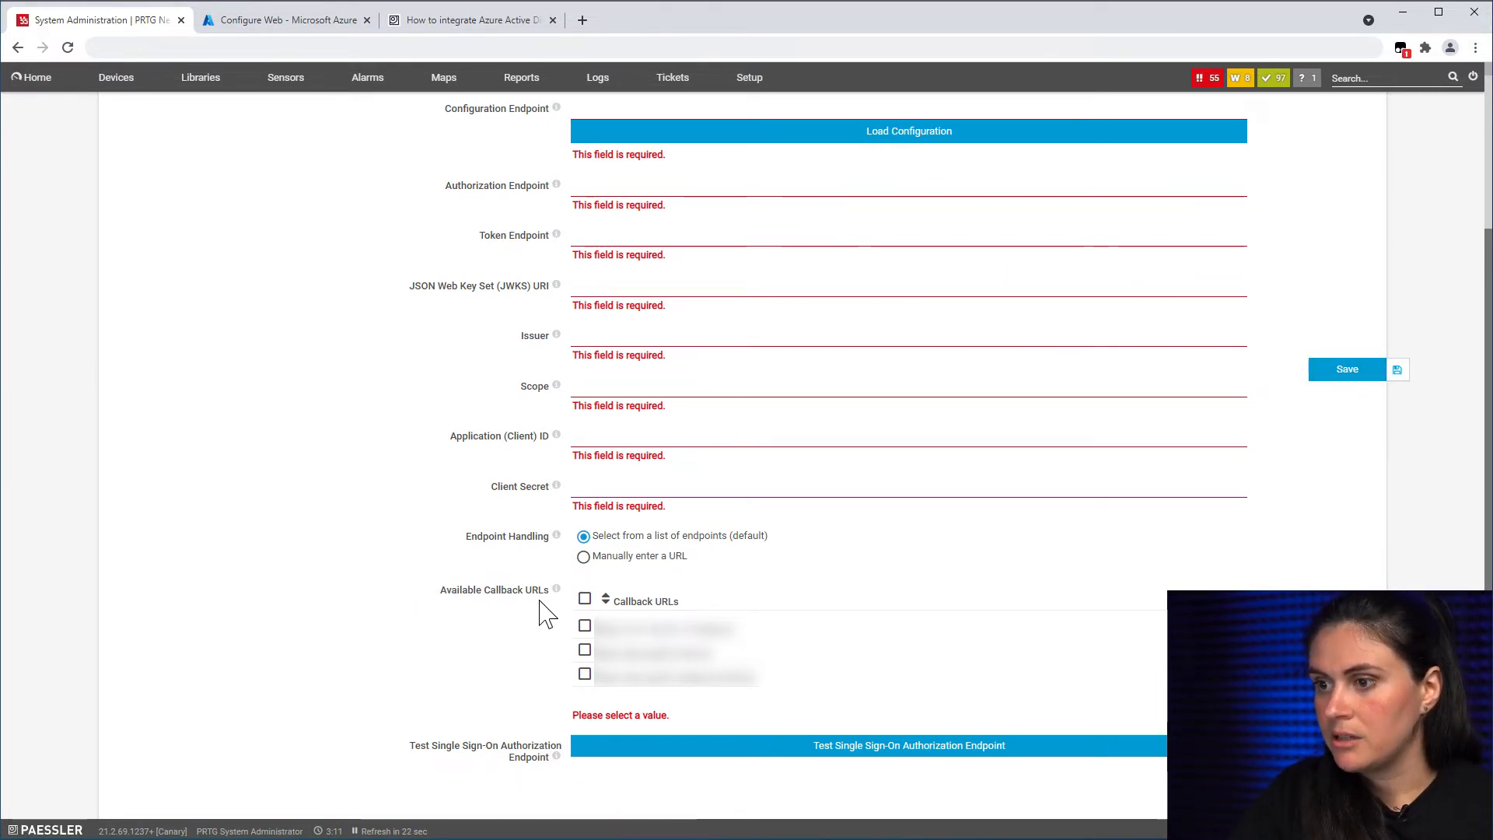
{"action": "left_click_drag", "start_coordinate": [739, 629], "coordinate": [653, 628]}
{"action": "left_click", "coordinate": [585, 626]}
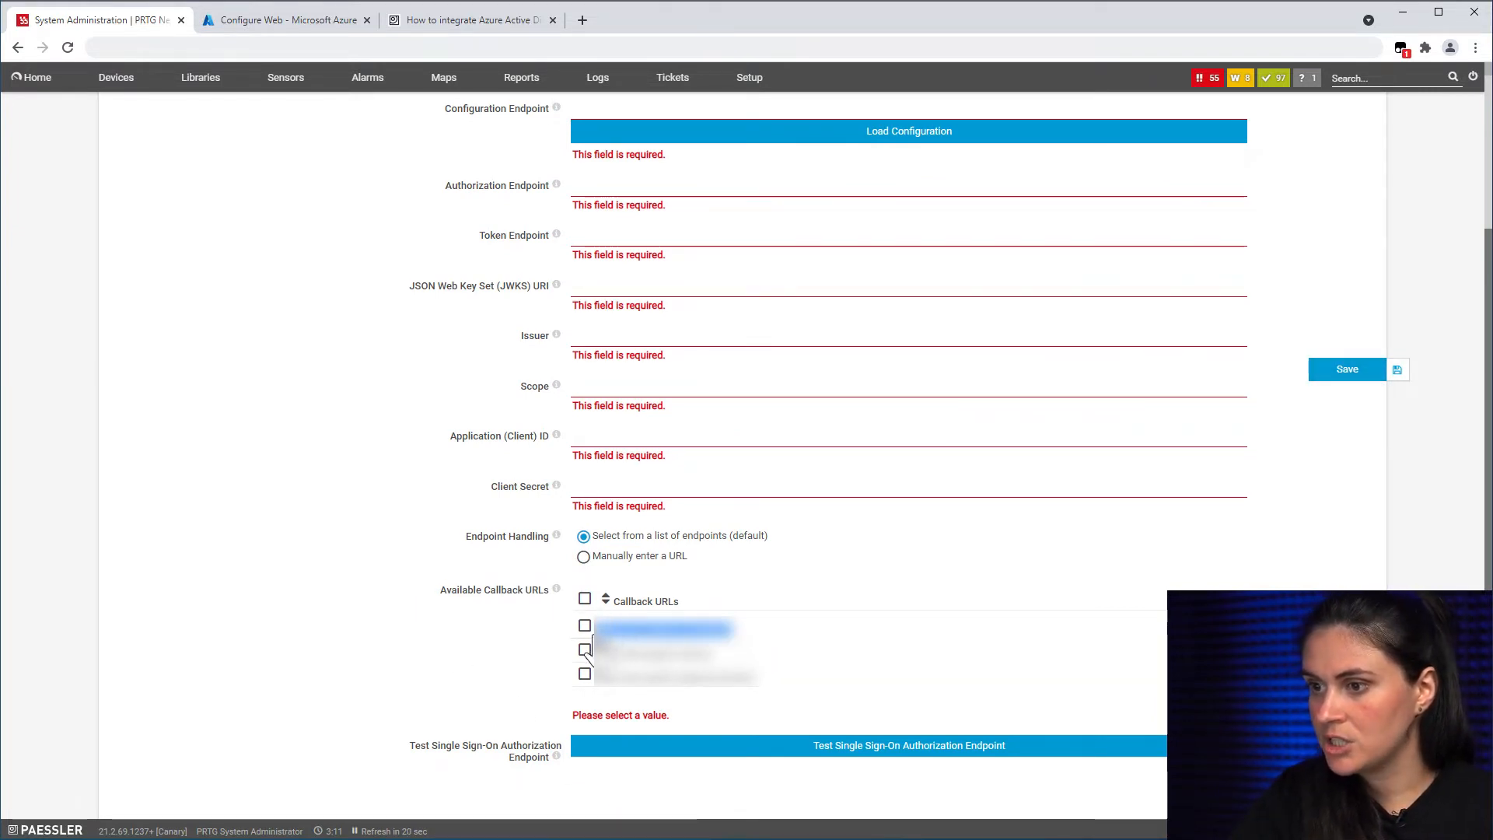
{"action": "left_click", "coordinate": [314, 22]}
{"action": "left_click", "coordinate": [1072, 270]}
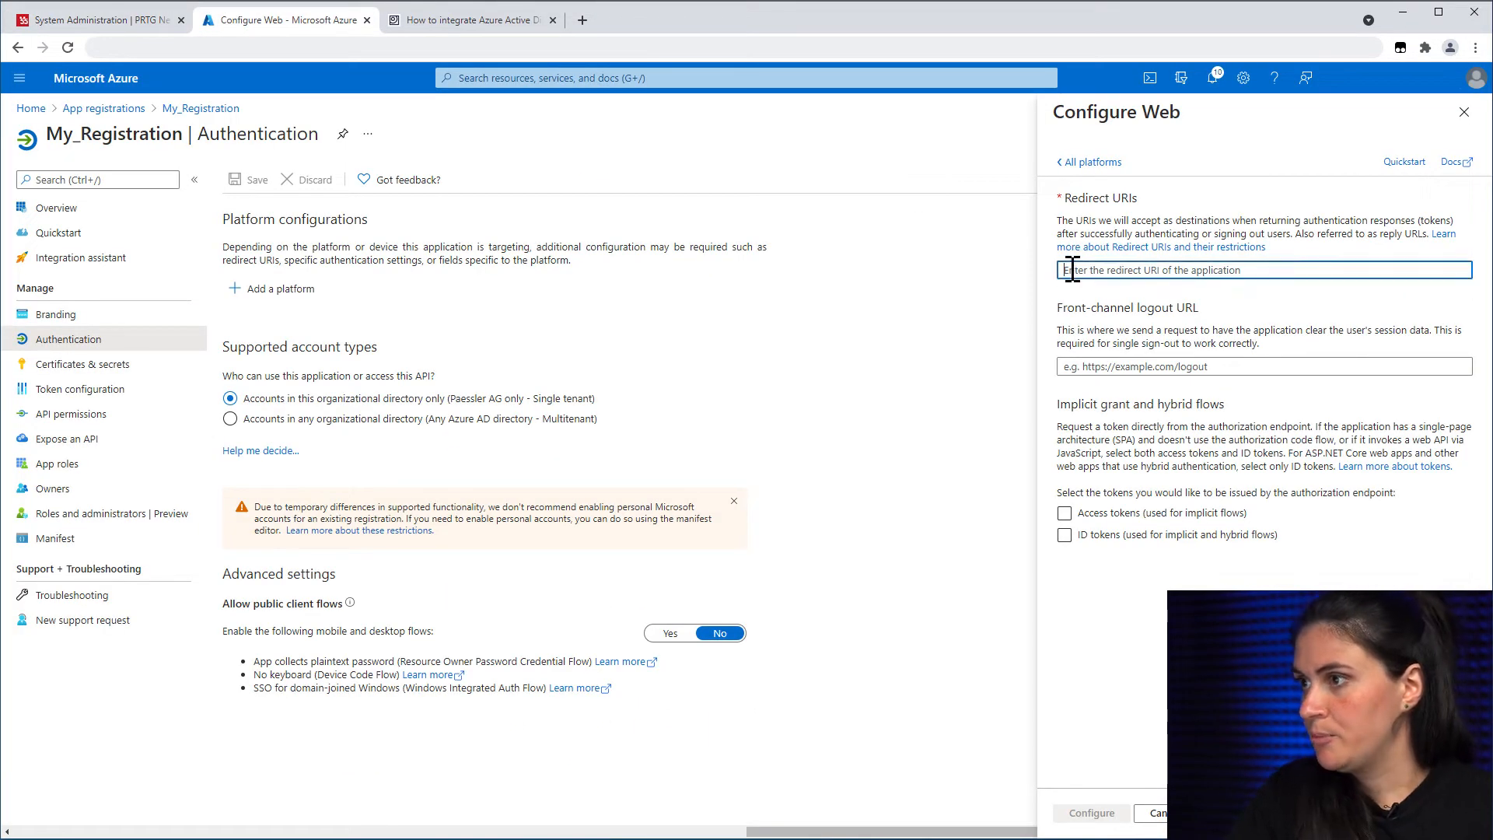
{"action": "key", "text": "ctrl+v"}
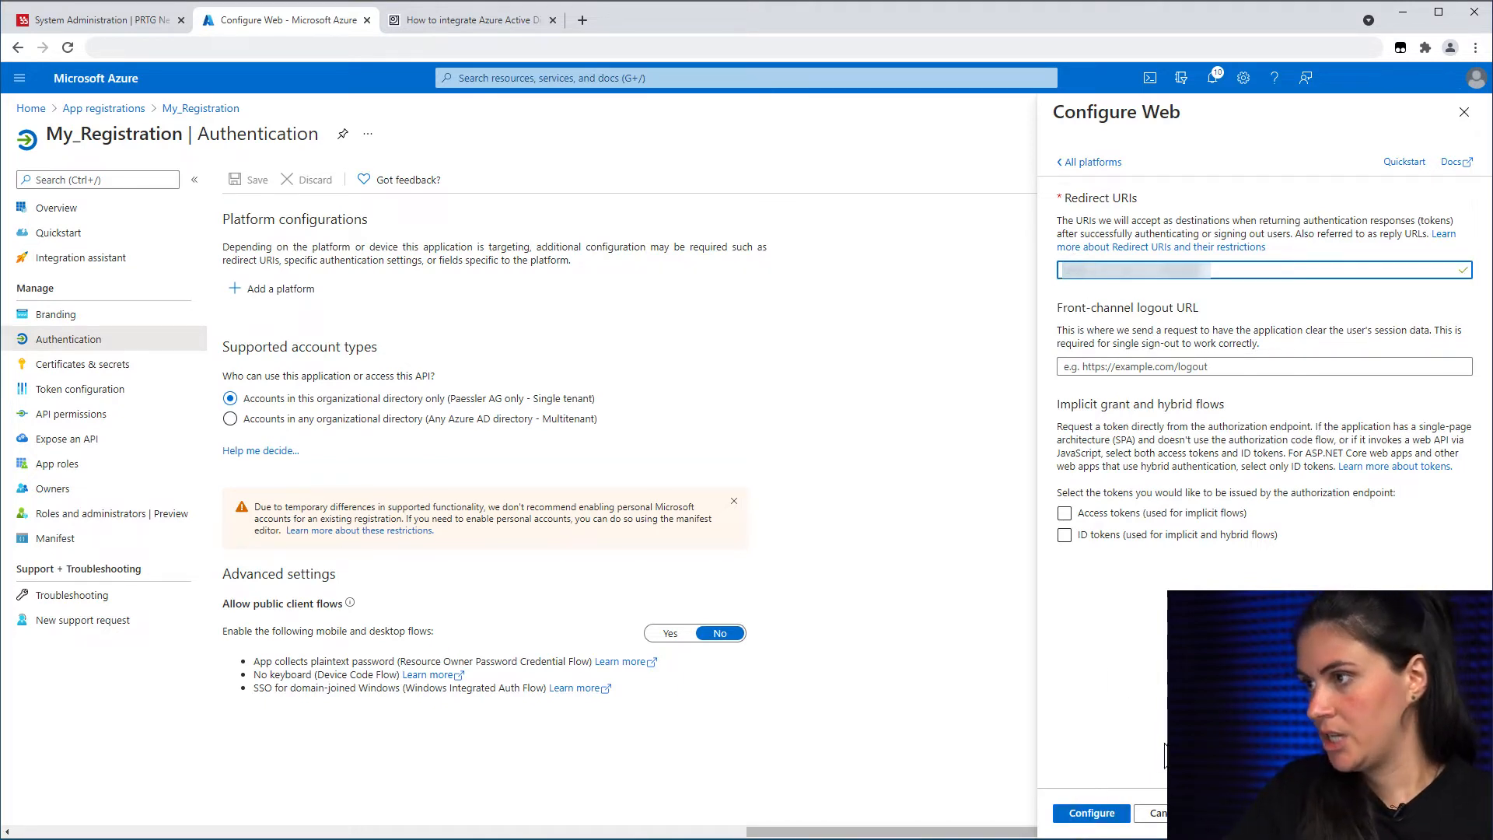
{"action": "left_click", "coordinate": [1084, 818]}
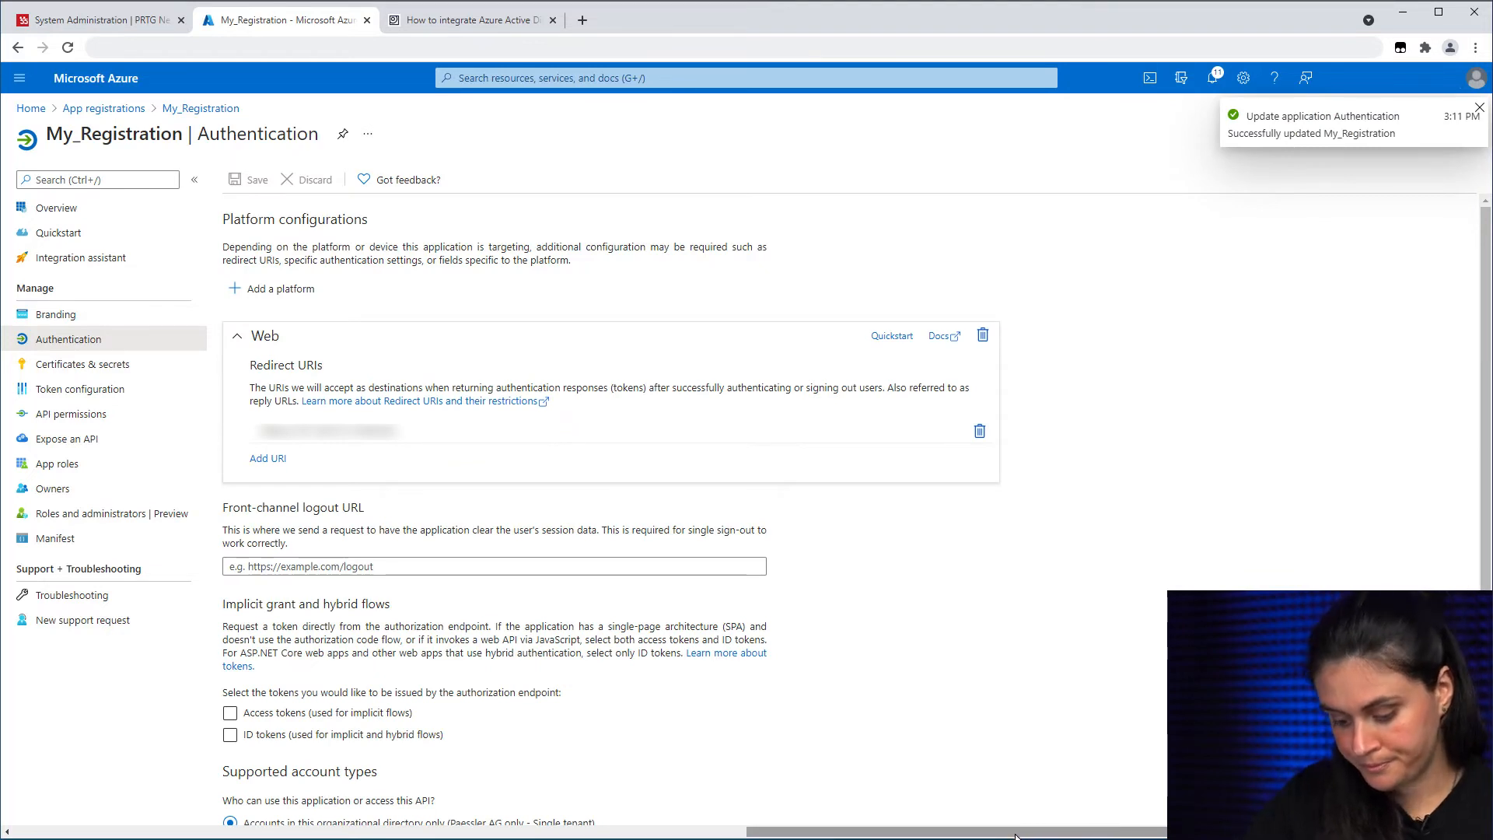
Step: Add PRTG's second and third callback URLs as redirect URIs and save the Authentication settings
{"action": "left_click", "coordinate": [268, 458]}
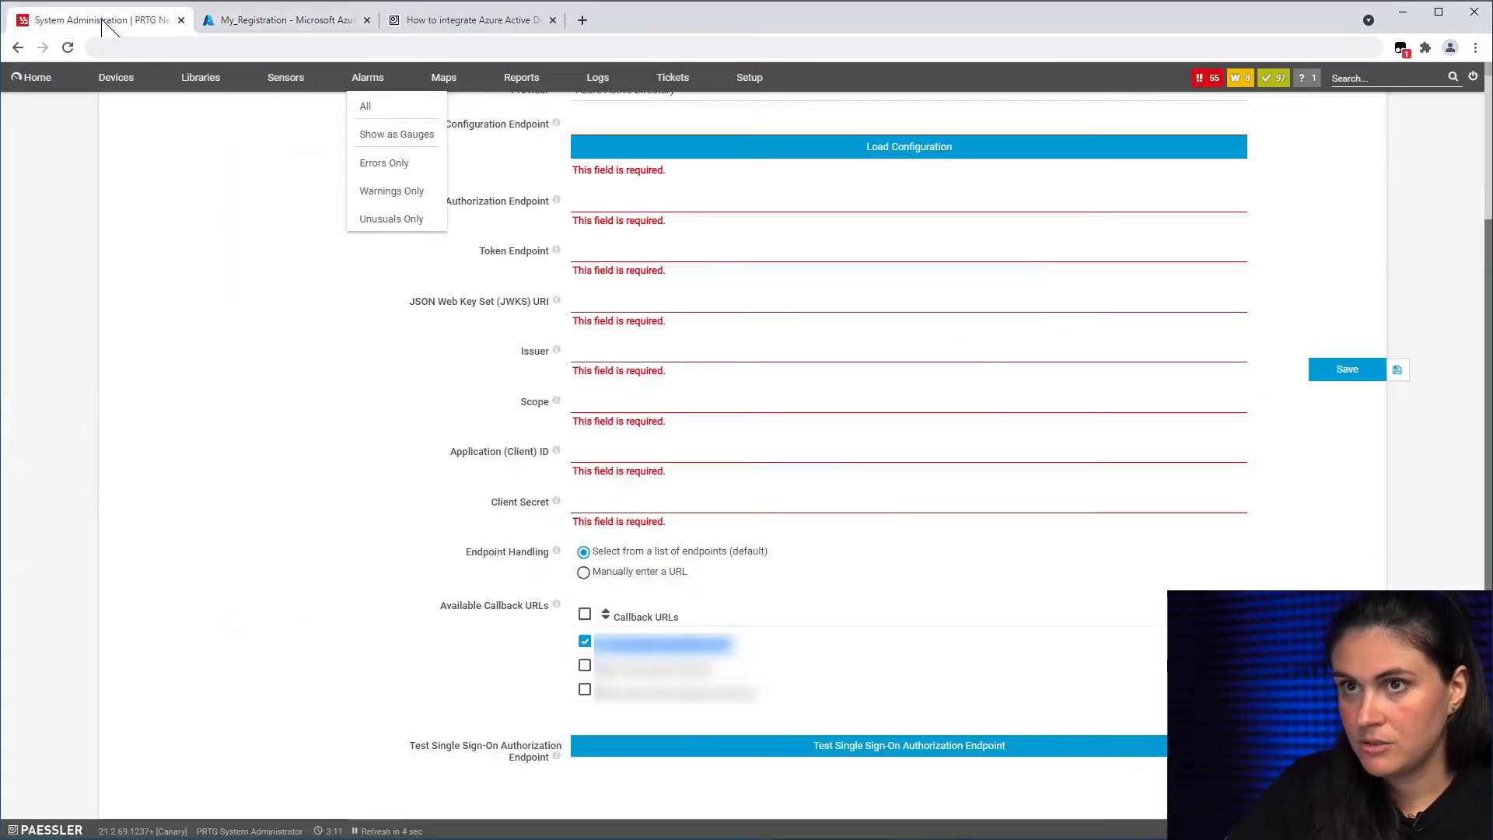
{"action": "left_click", "coordinate": [585, 666]}
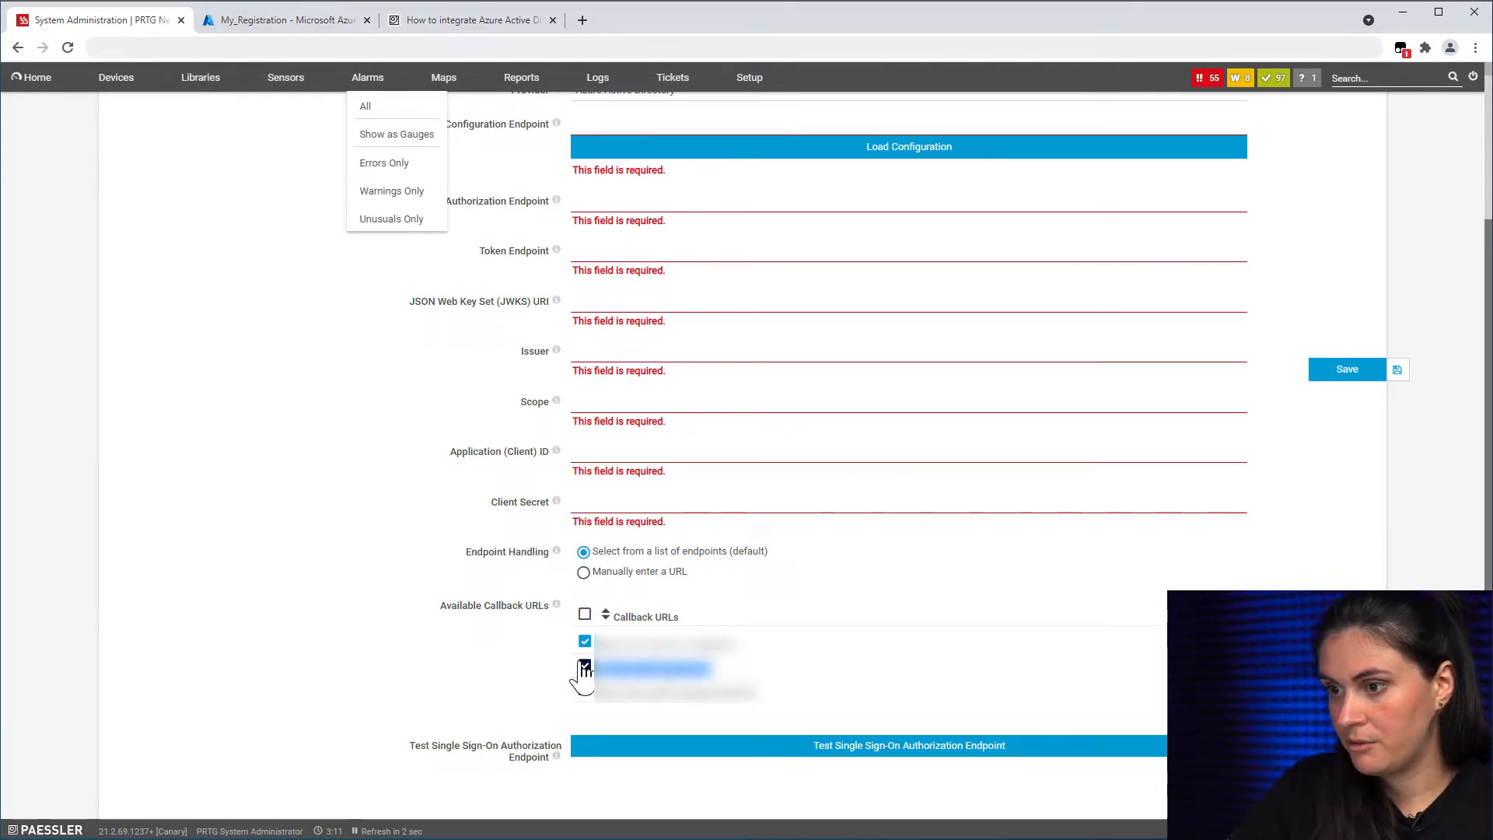
{"action": "left_click", "coordinate": [288, 20]}
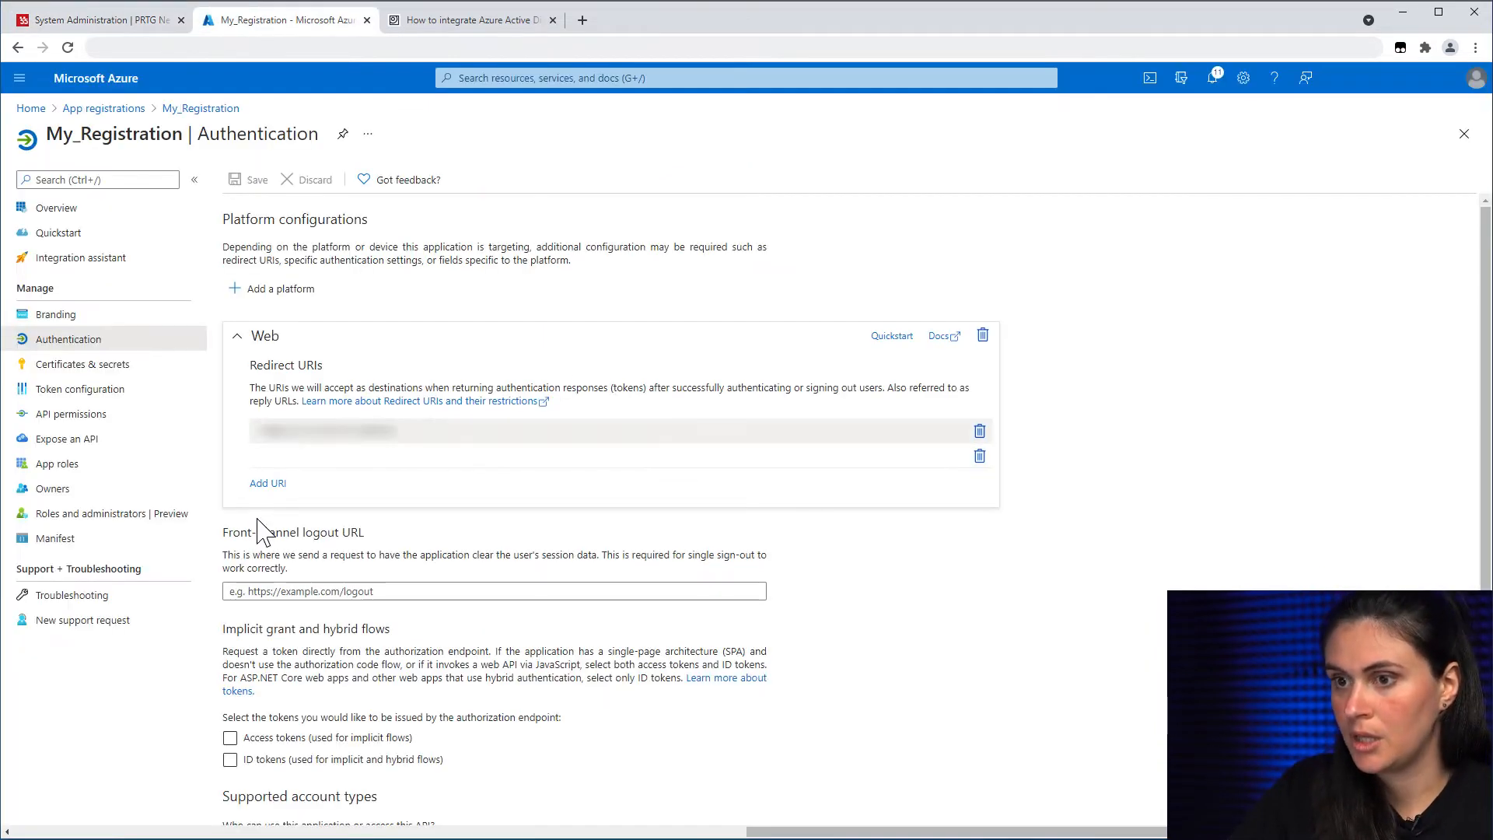
{"action": "left_click", "coordinate": [276, 459]}
{"action": "key", "text": "ctrl+v"}
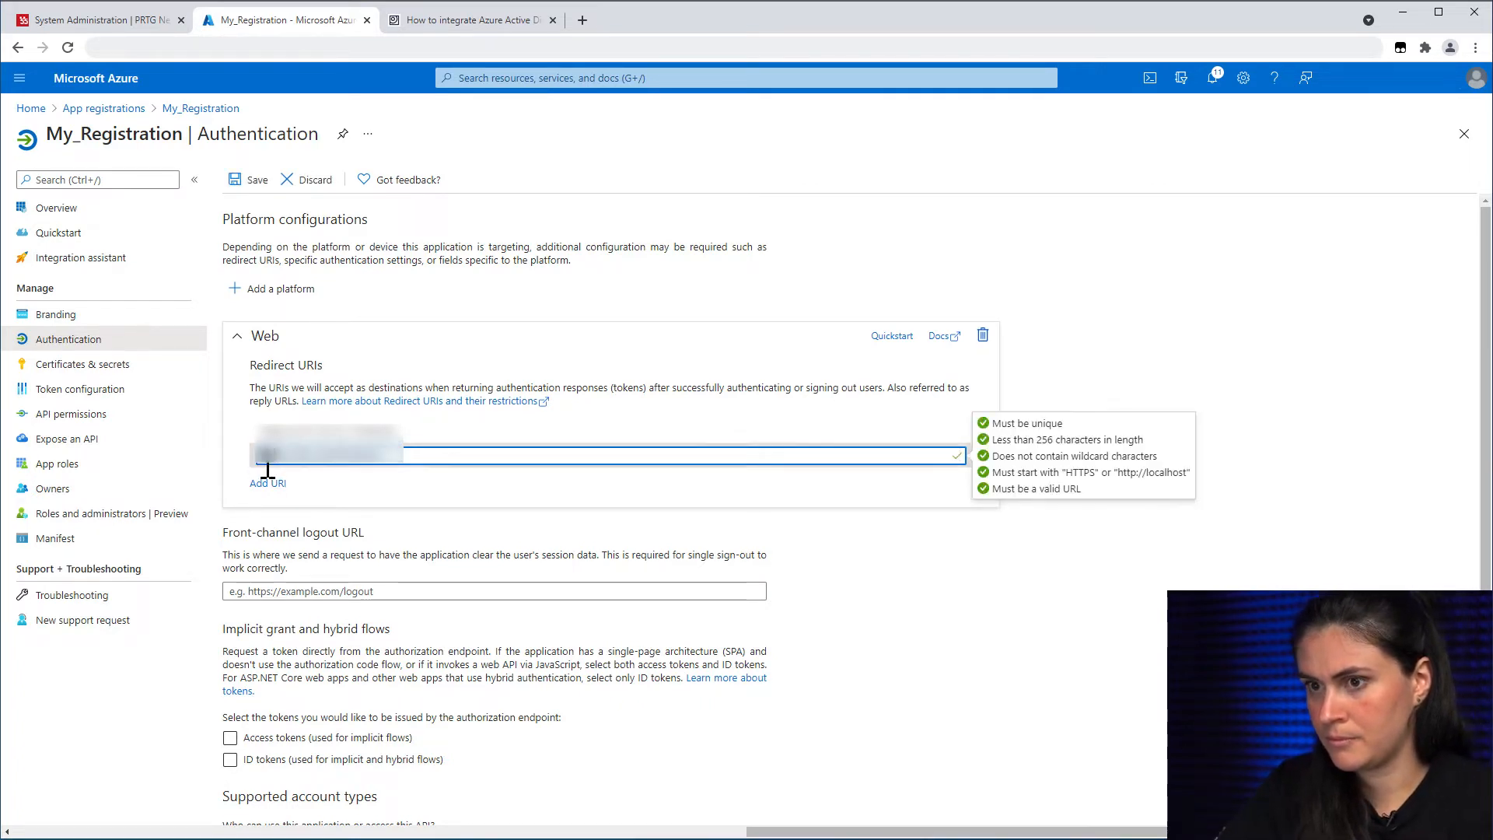
{"action": "left_click", "coordinate": [268, 483]}
{"action": "left_click", "coordinate": [136, 23]}
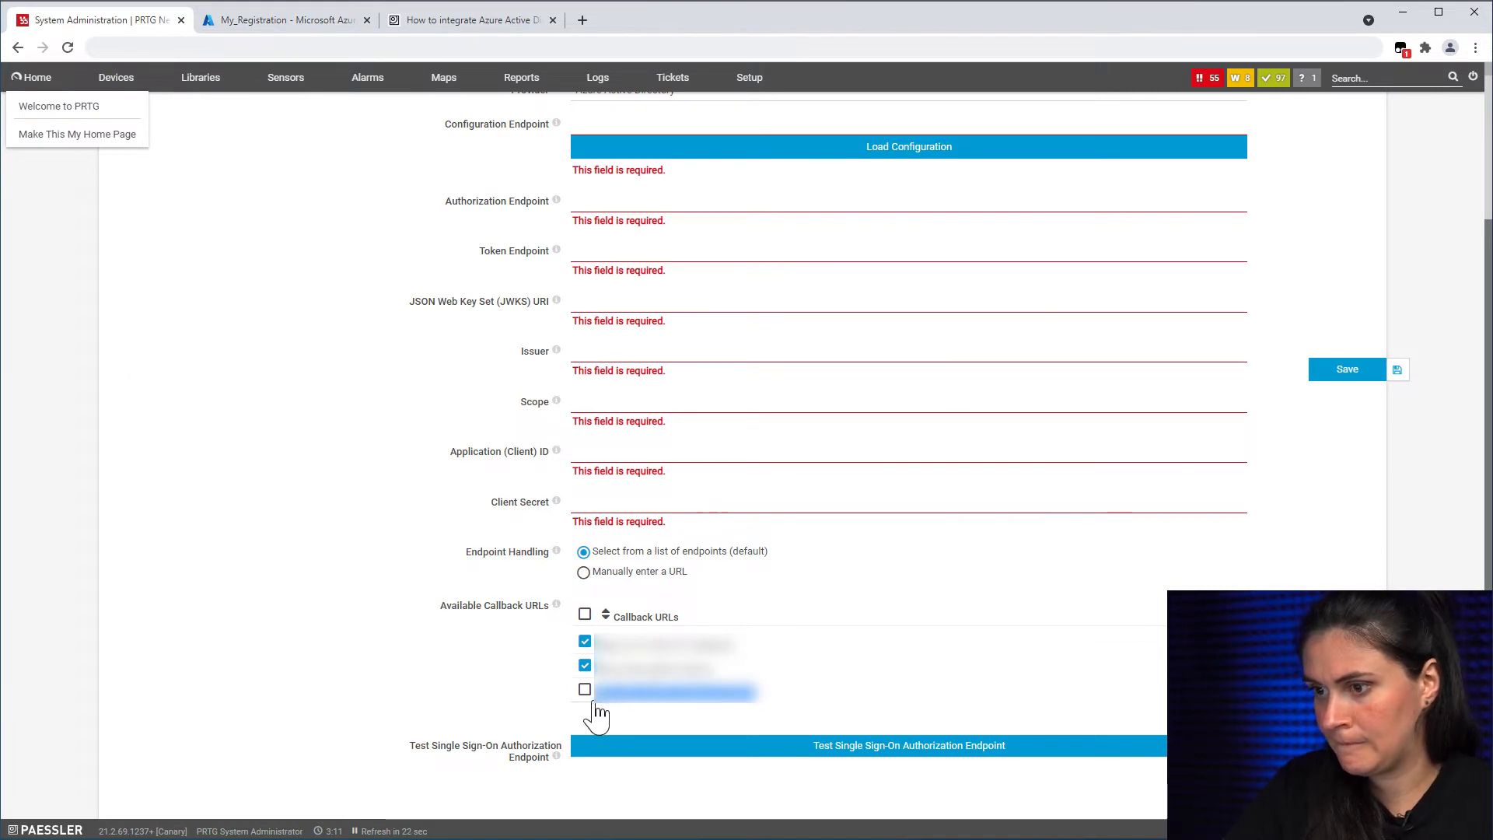
{"action": "left_click", "coordinate": [315, 25]}
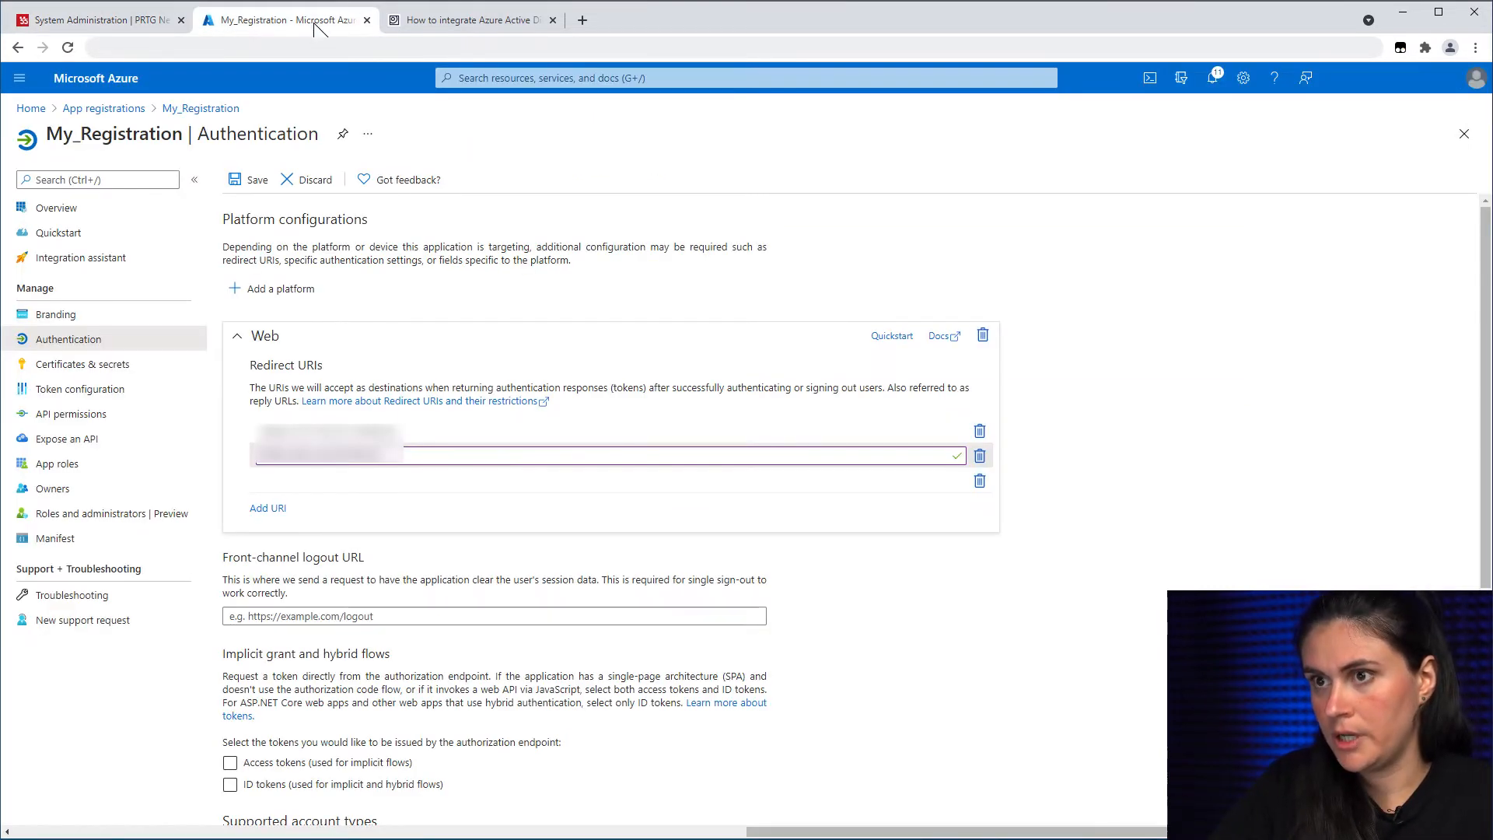
{"action": "left_click", "coordinate": [330, 481]}
{"action": "key", "text": "ctrl+v"}
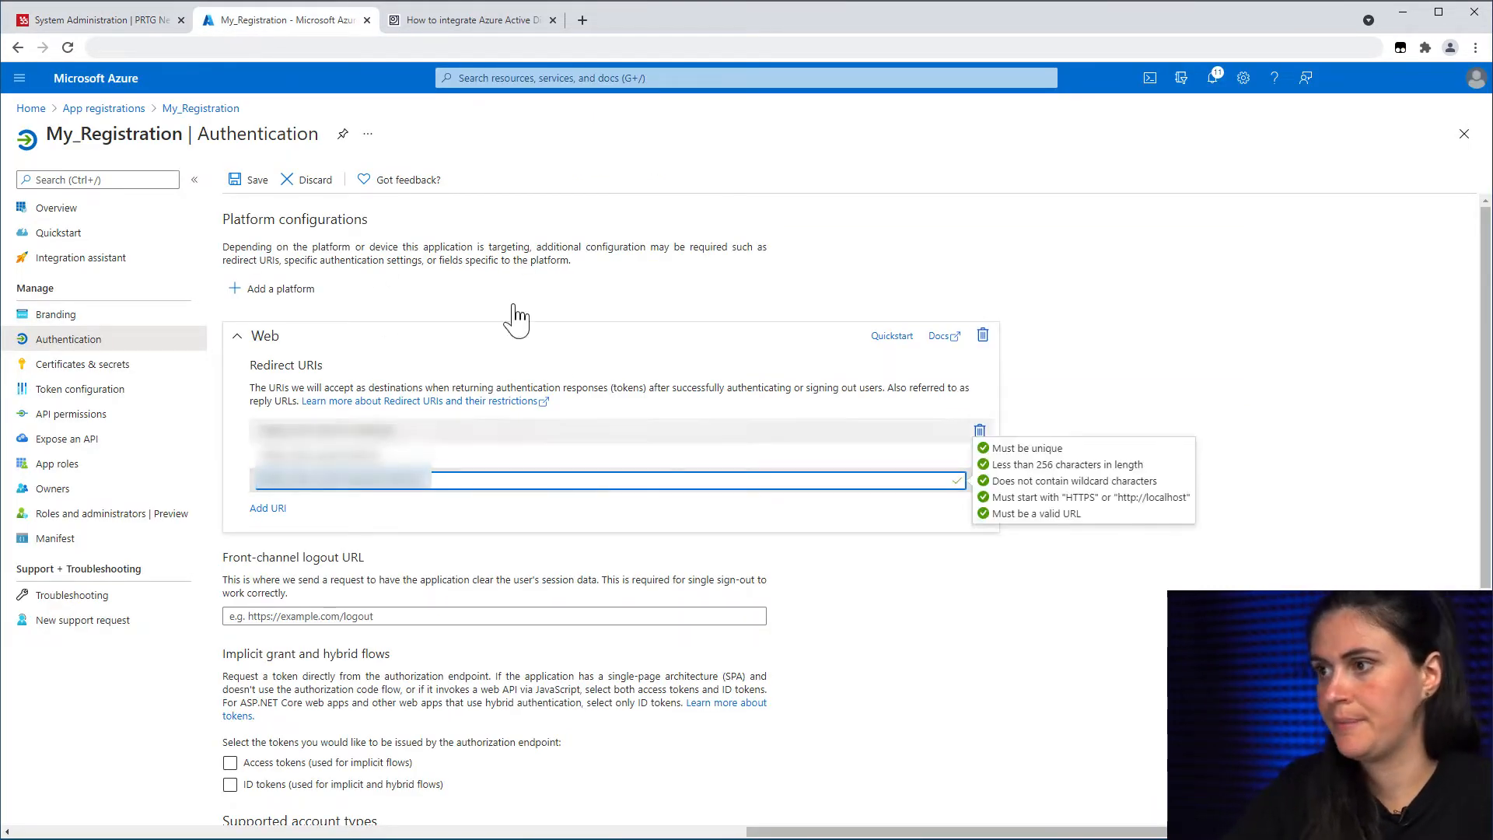
{"action": "left_click", "coordinate": [244, 190]}
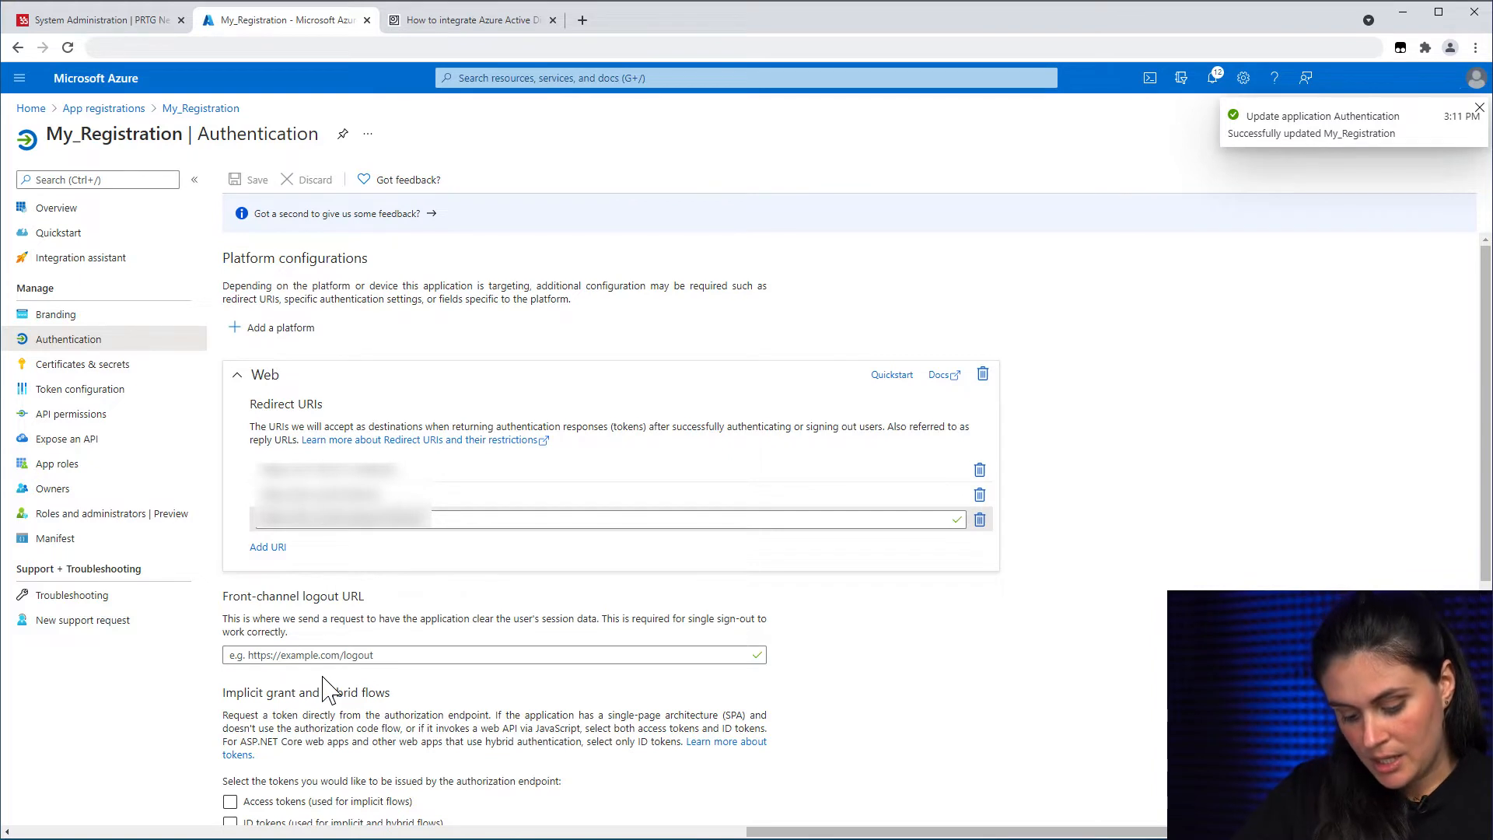
{"action": "left_click", "coordinate": [63, 441]}
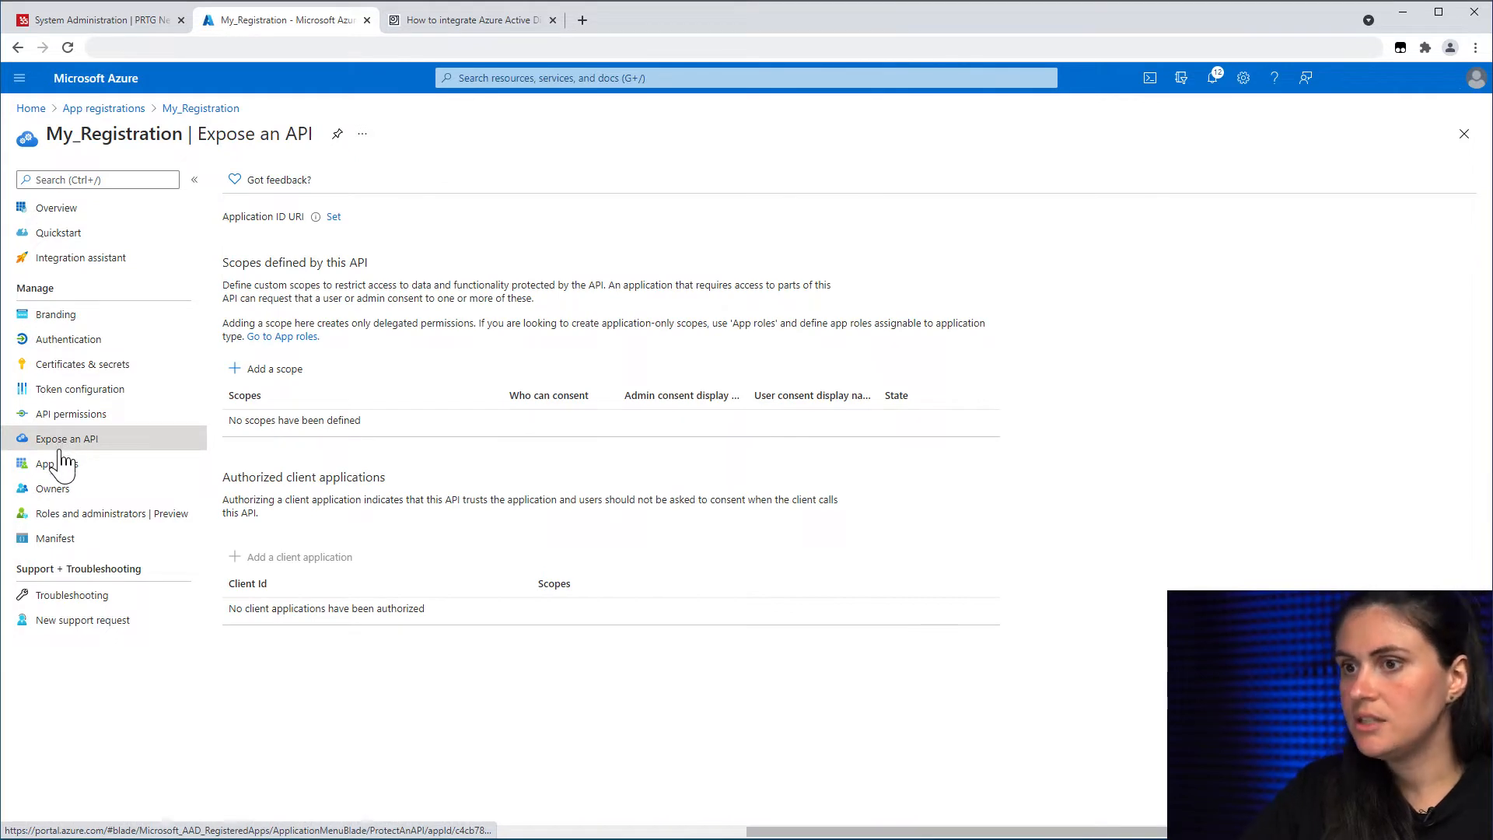
Step: Add a scope named PRTG_Scope on the proposed Application ID URI, consentable by admins and users
{"action": "left_click", "coordinate": [269, 380]}
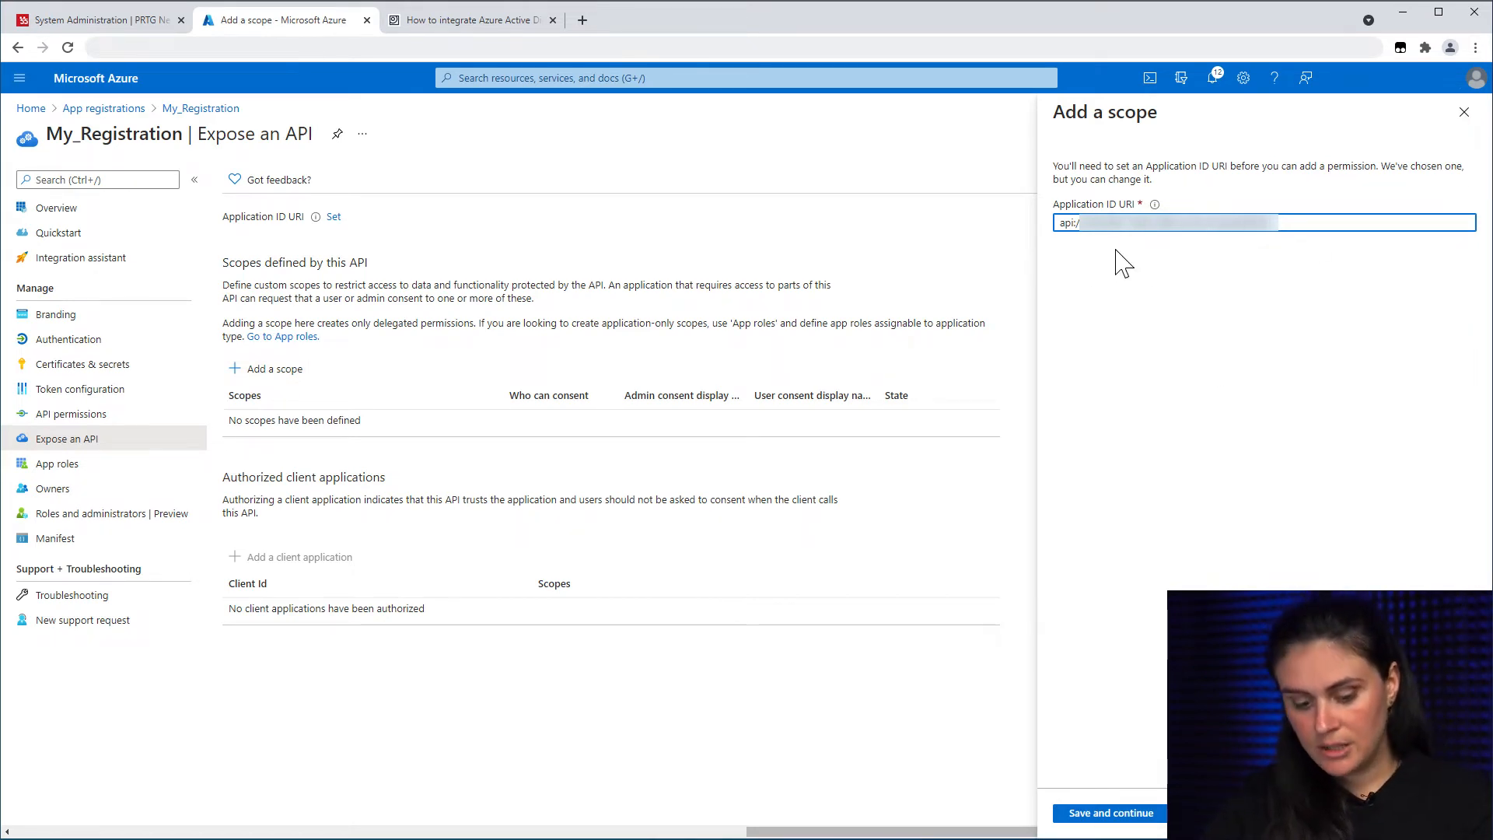
{"action": "left_click", "coordinate": [1111, 814]}
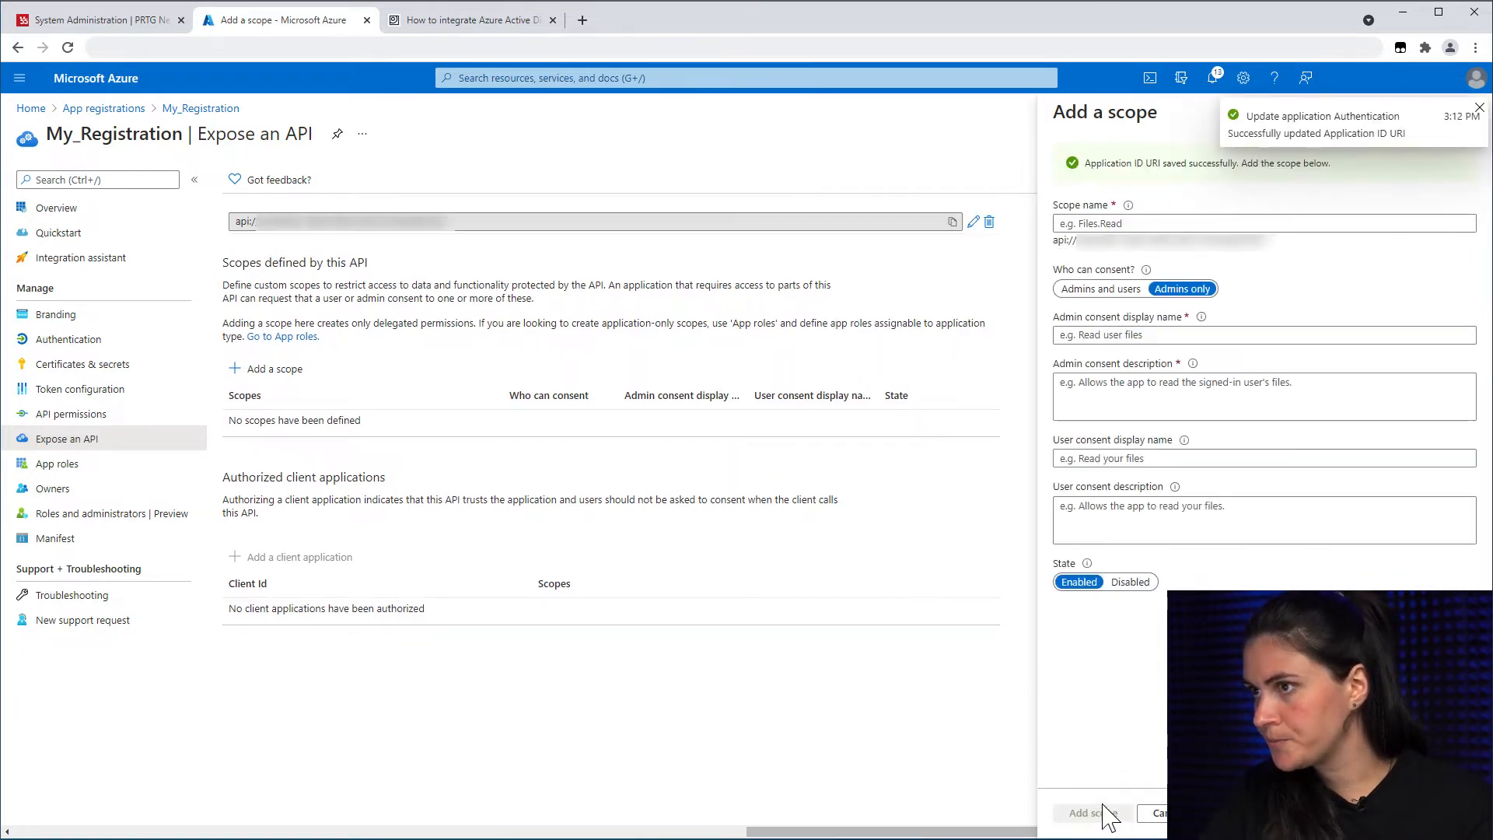
{"action": "left_click", "coordinate": [1107, 224]}
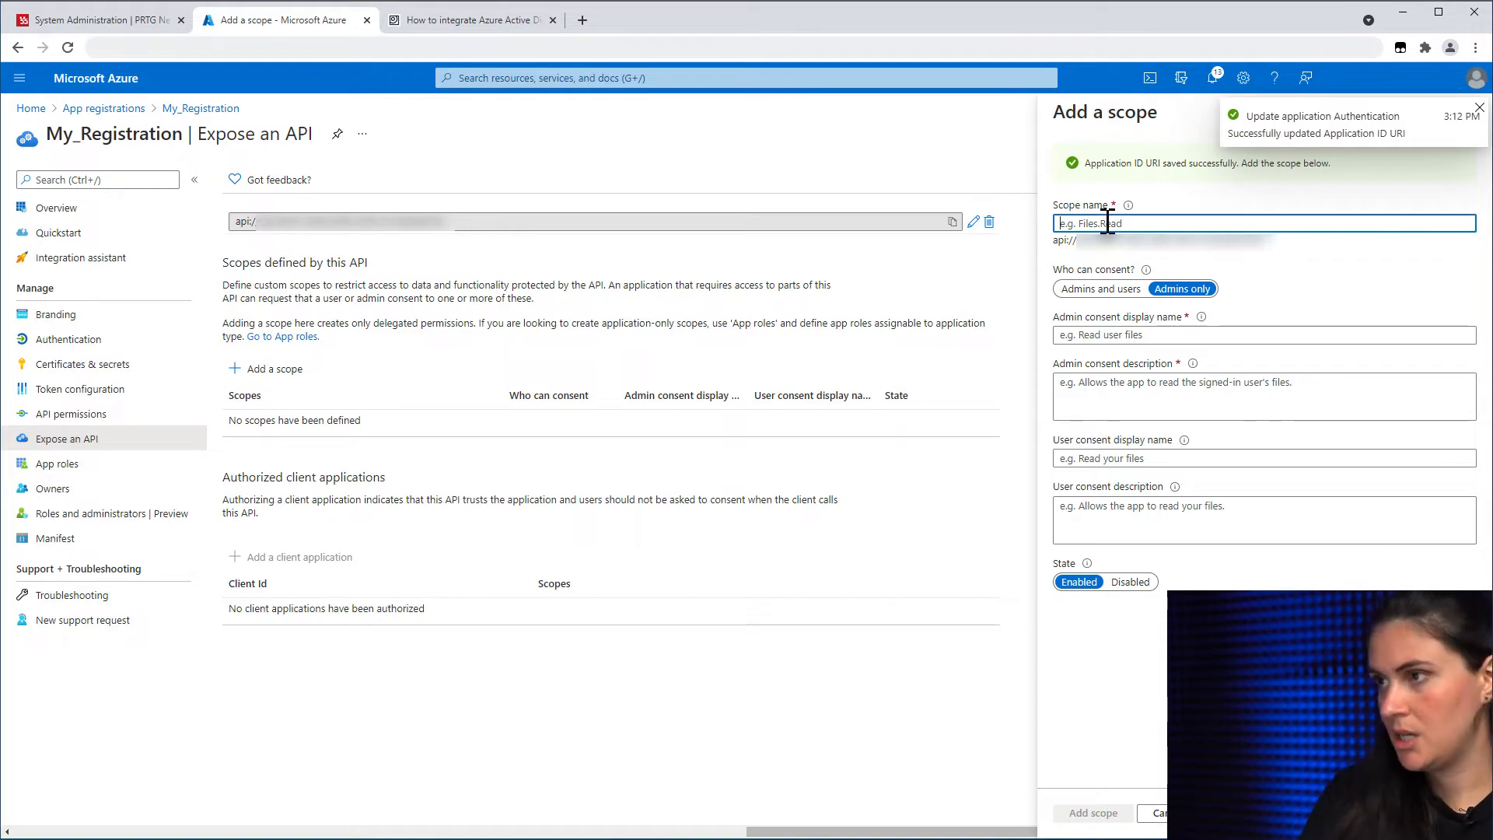
{"action": "type", "text": "PRTG"}
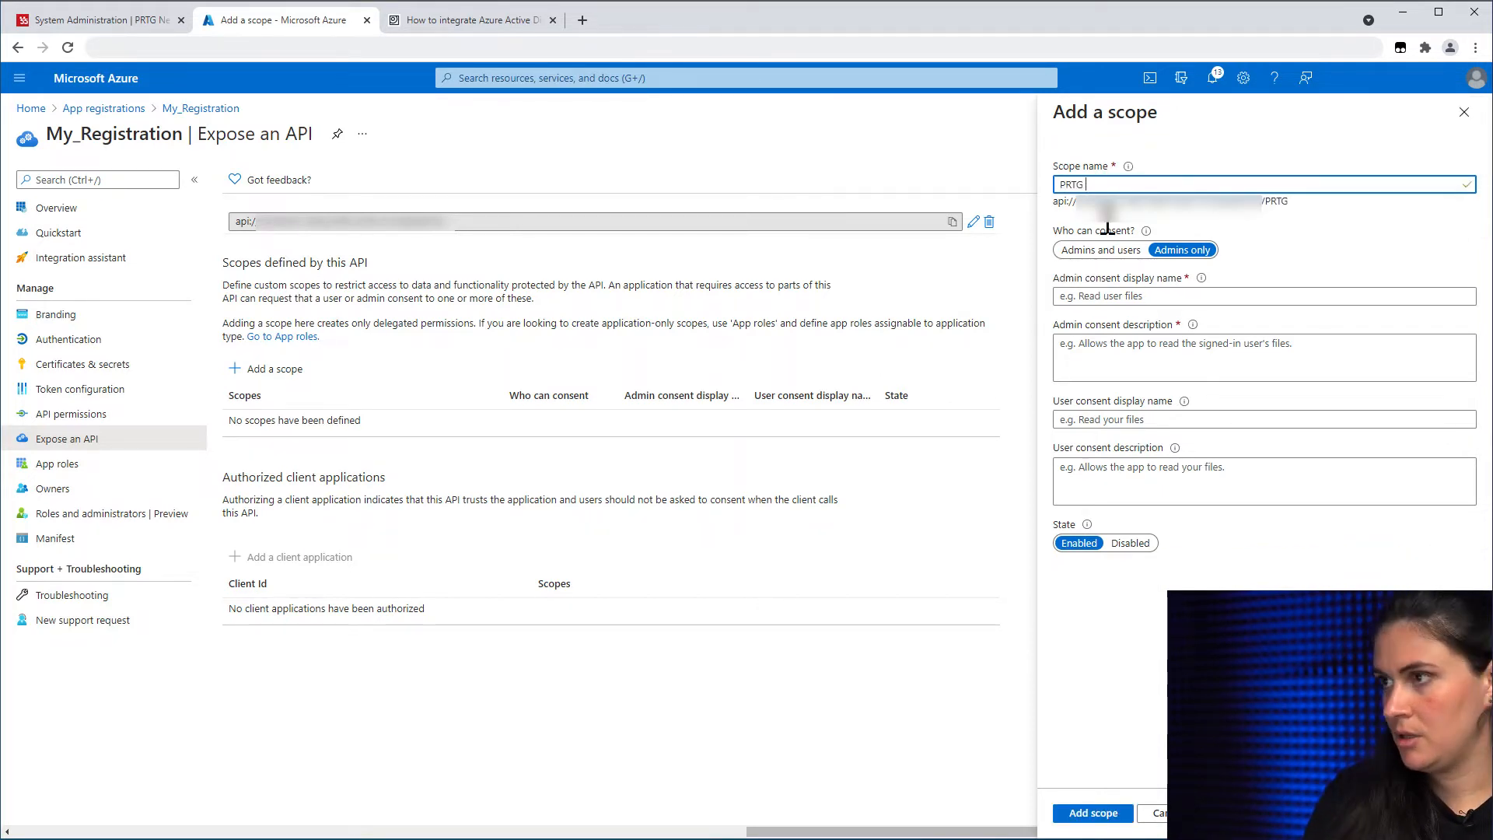
{"action": "type", "text": "_Scope"}
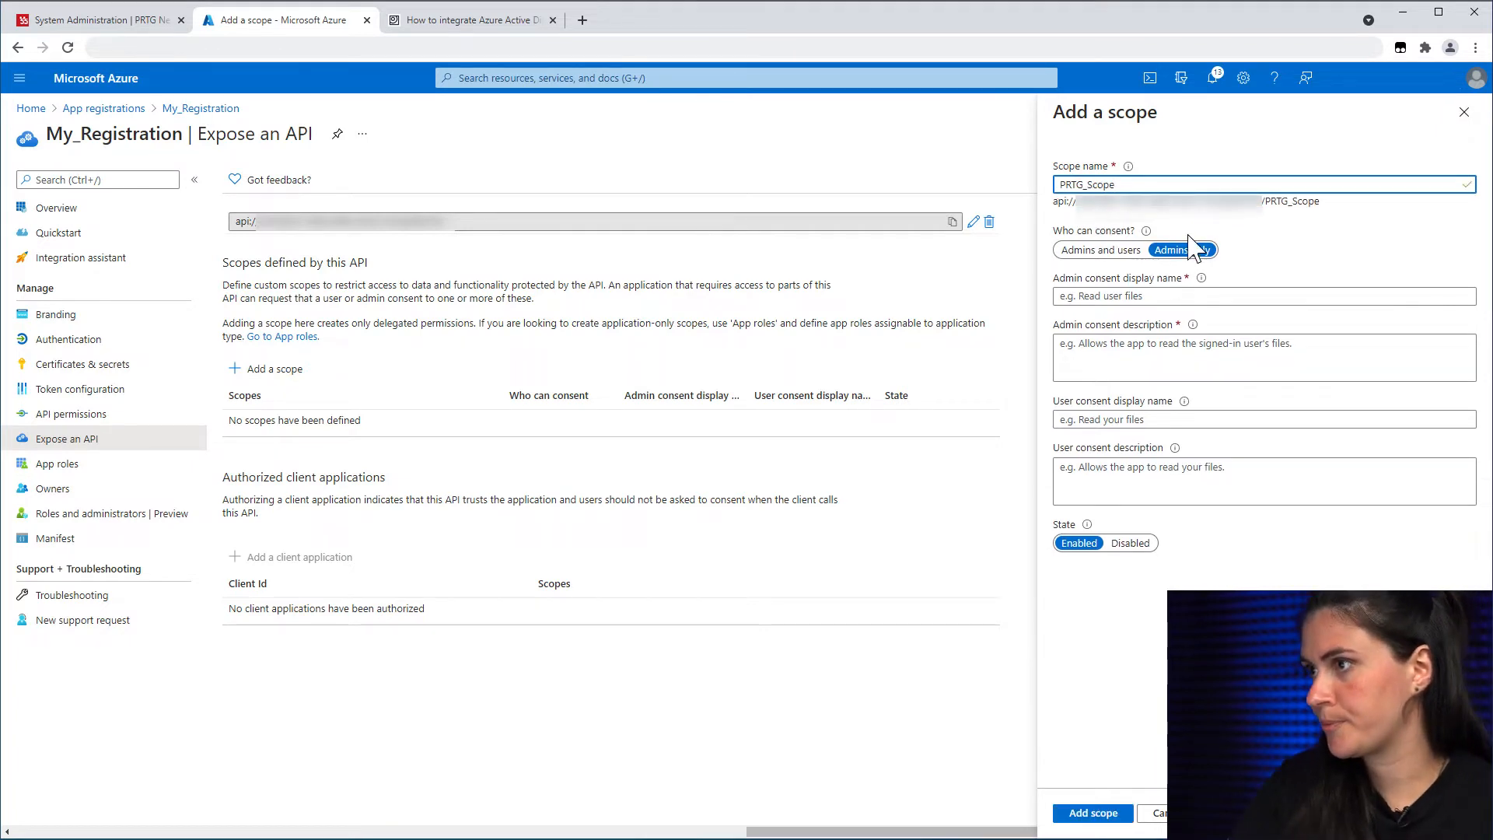
{"action": "left_click", "coordinate": [1095, 253]}
Step: Fill in the admin and user consent display names and descriptions, then add the scope
{"action": "left_click", "coordinate": [1084, 297]}
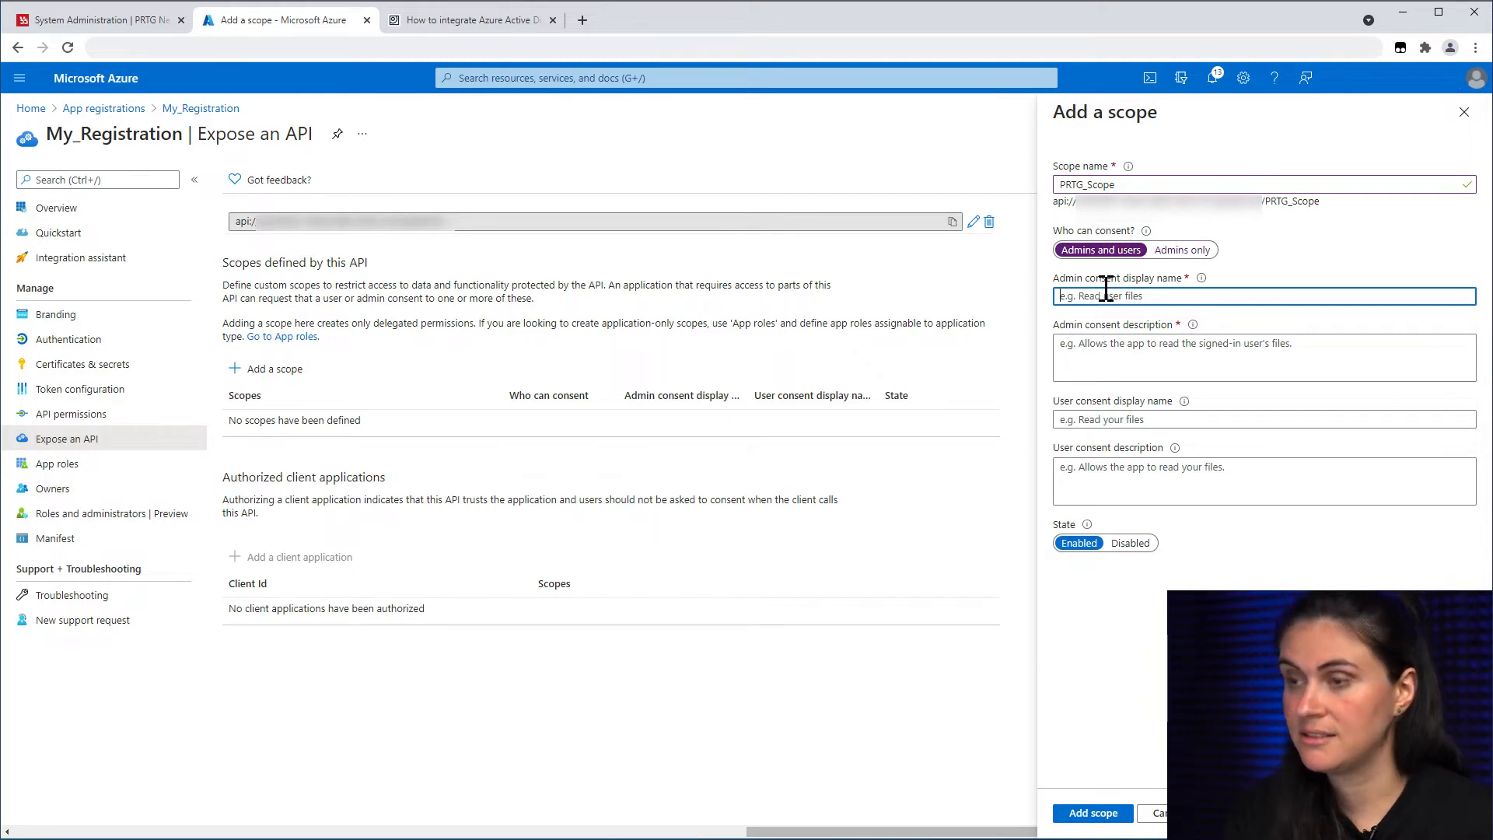
{"action": "type", "text": "Admin_Consent_SSO"}
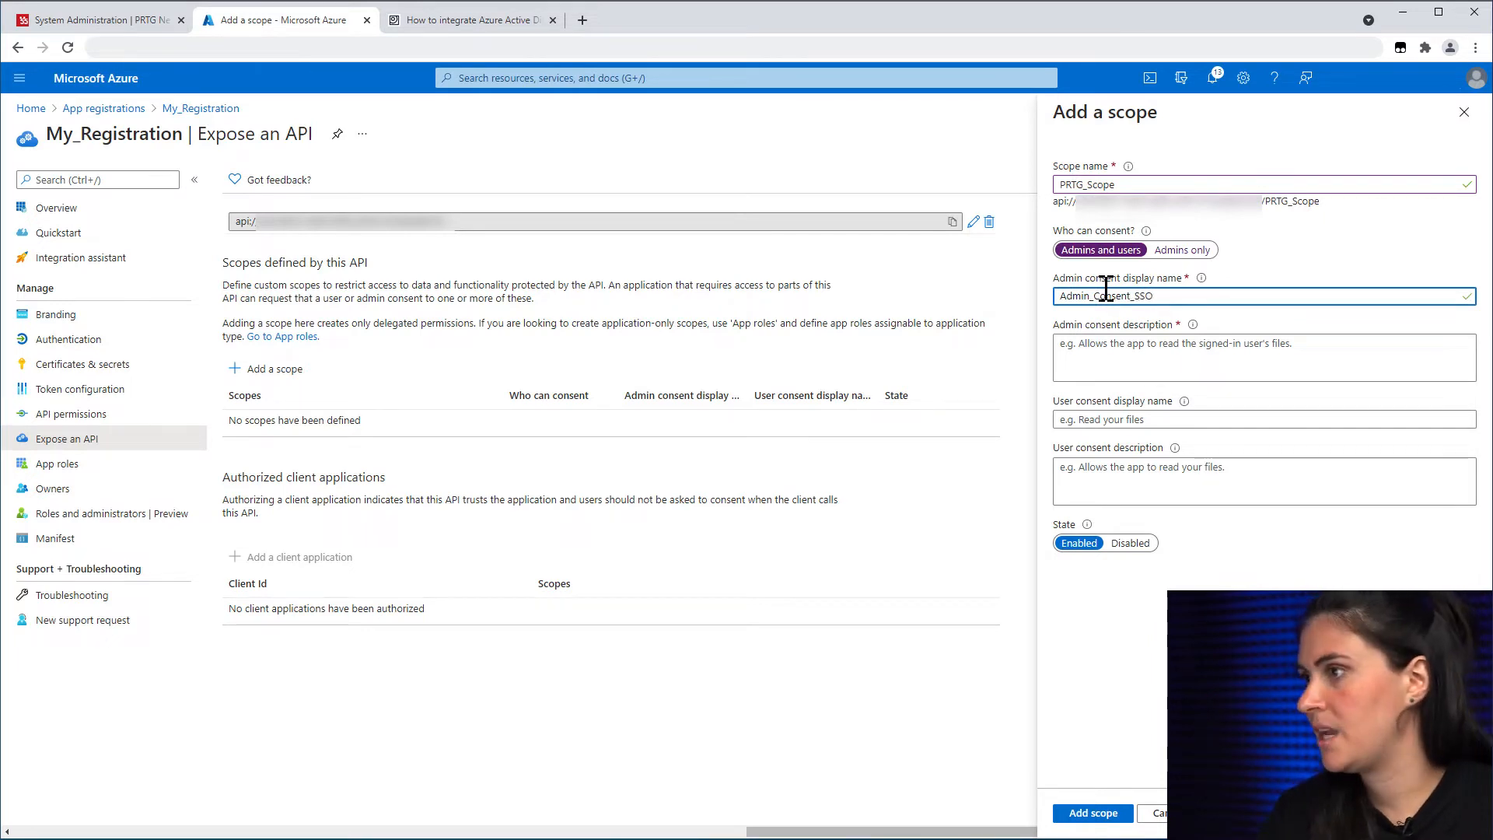
{"action": "left_click", "coordinate": [1089, 342]}
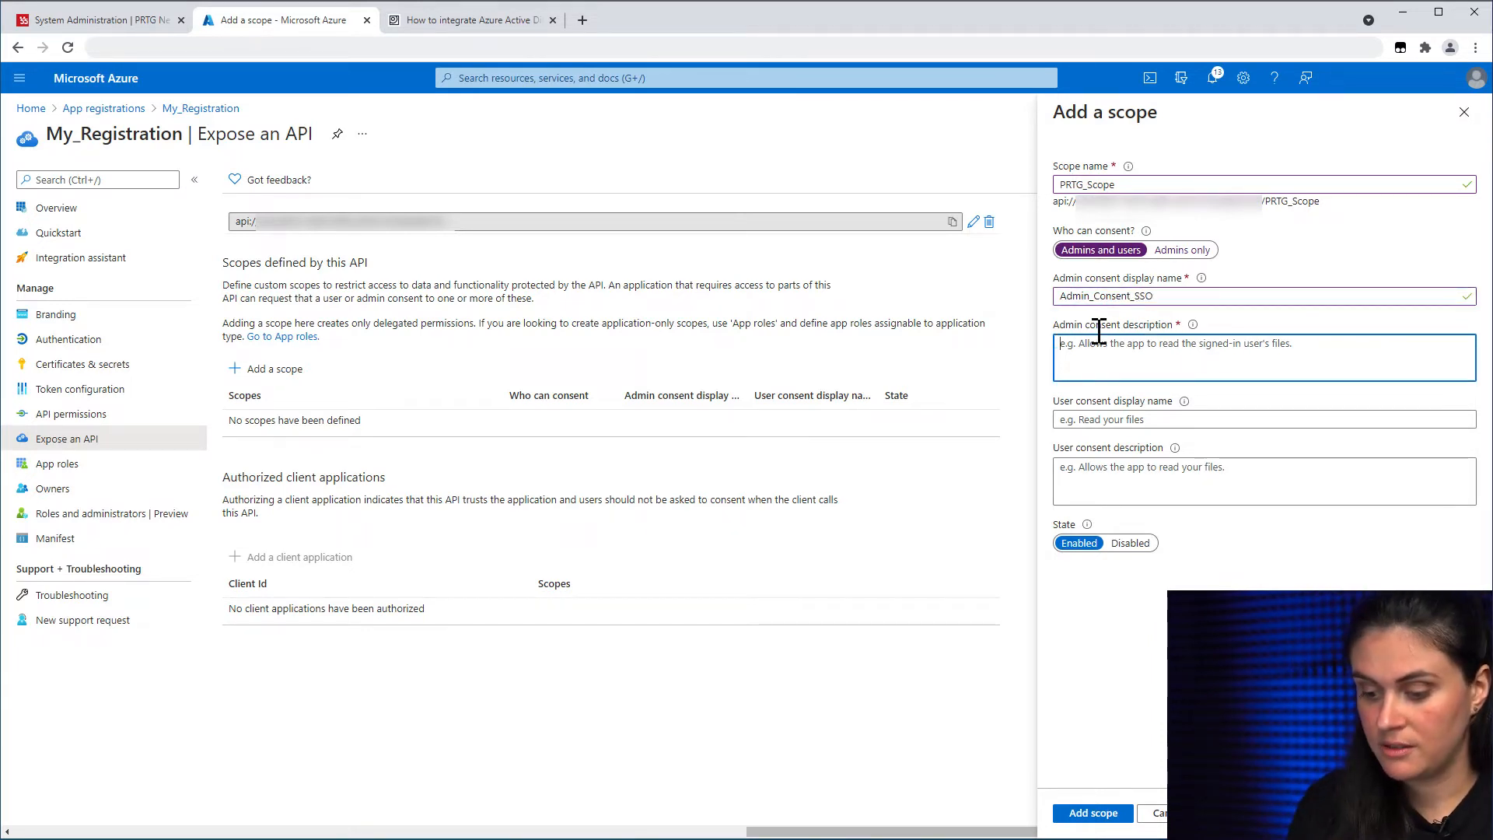
{"action": "type", "text": "Allows admin to use SSO"}
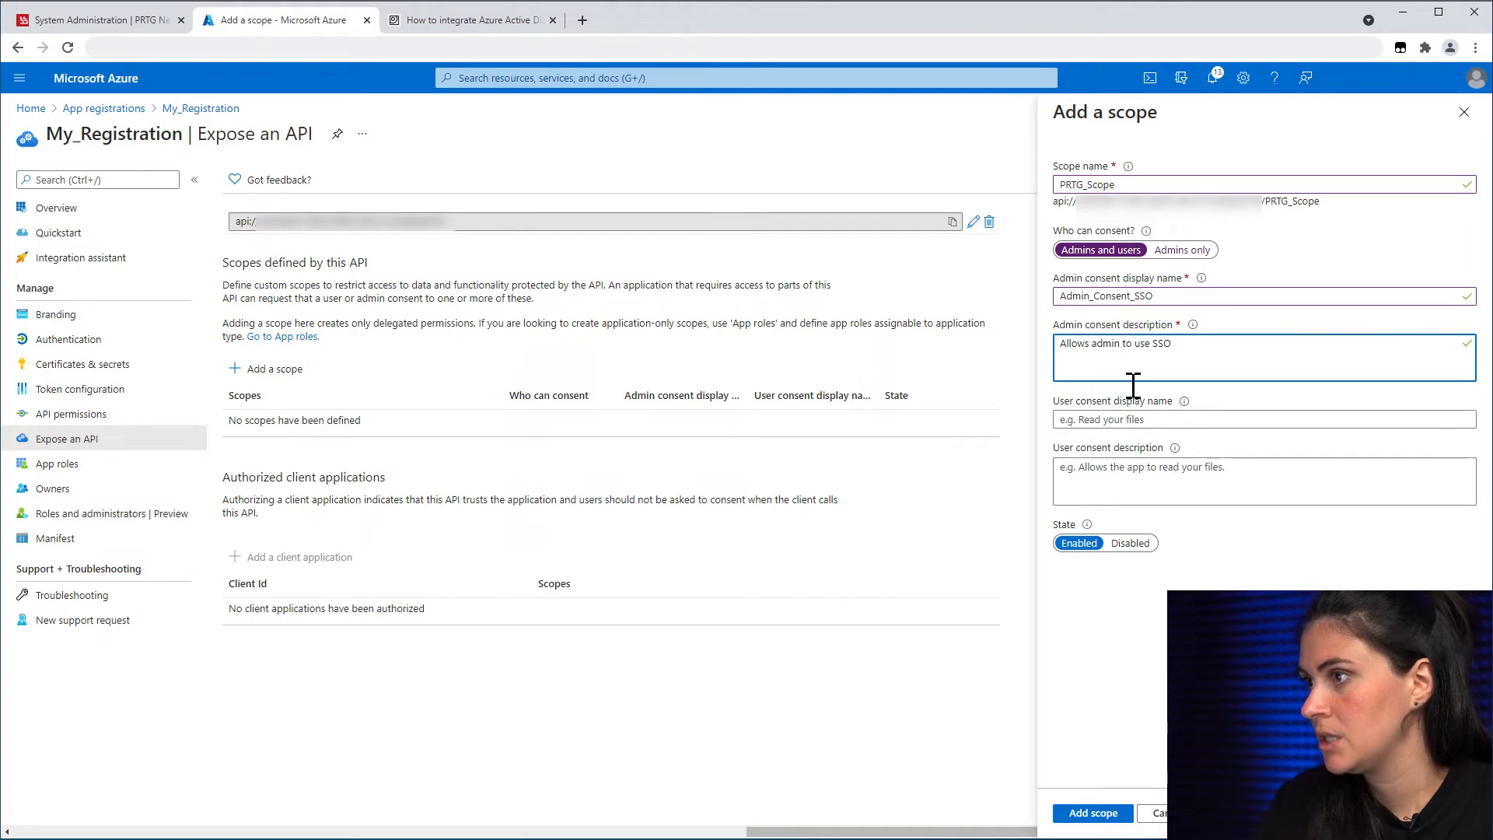
{"action": "left_click", "coordinate": [1141, 425]}
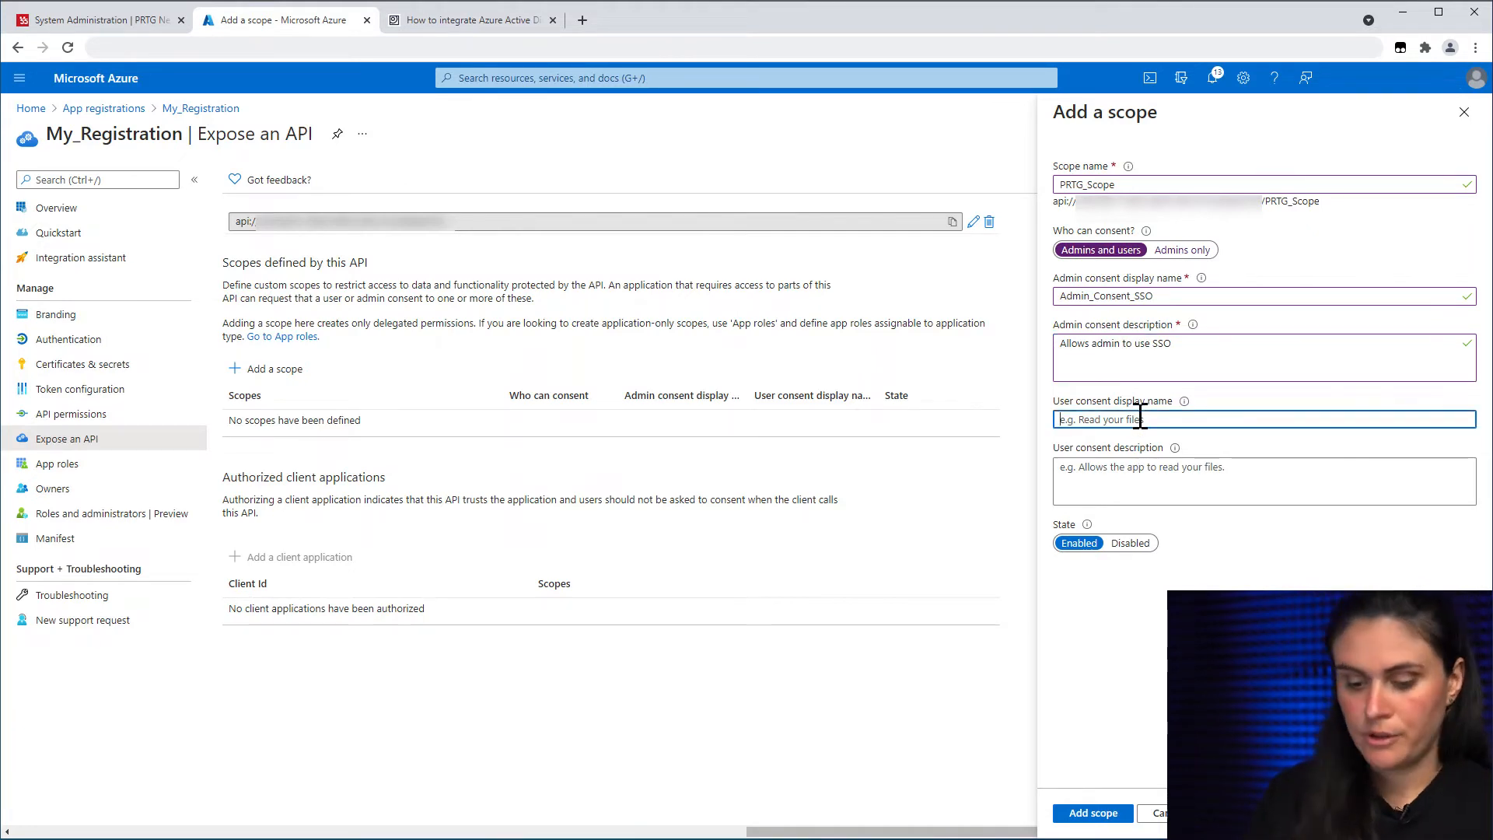
{"action": "type", "text": "User_Consent_SSO"}
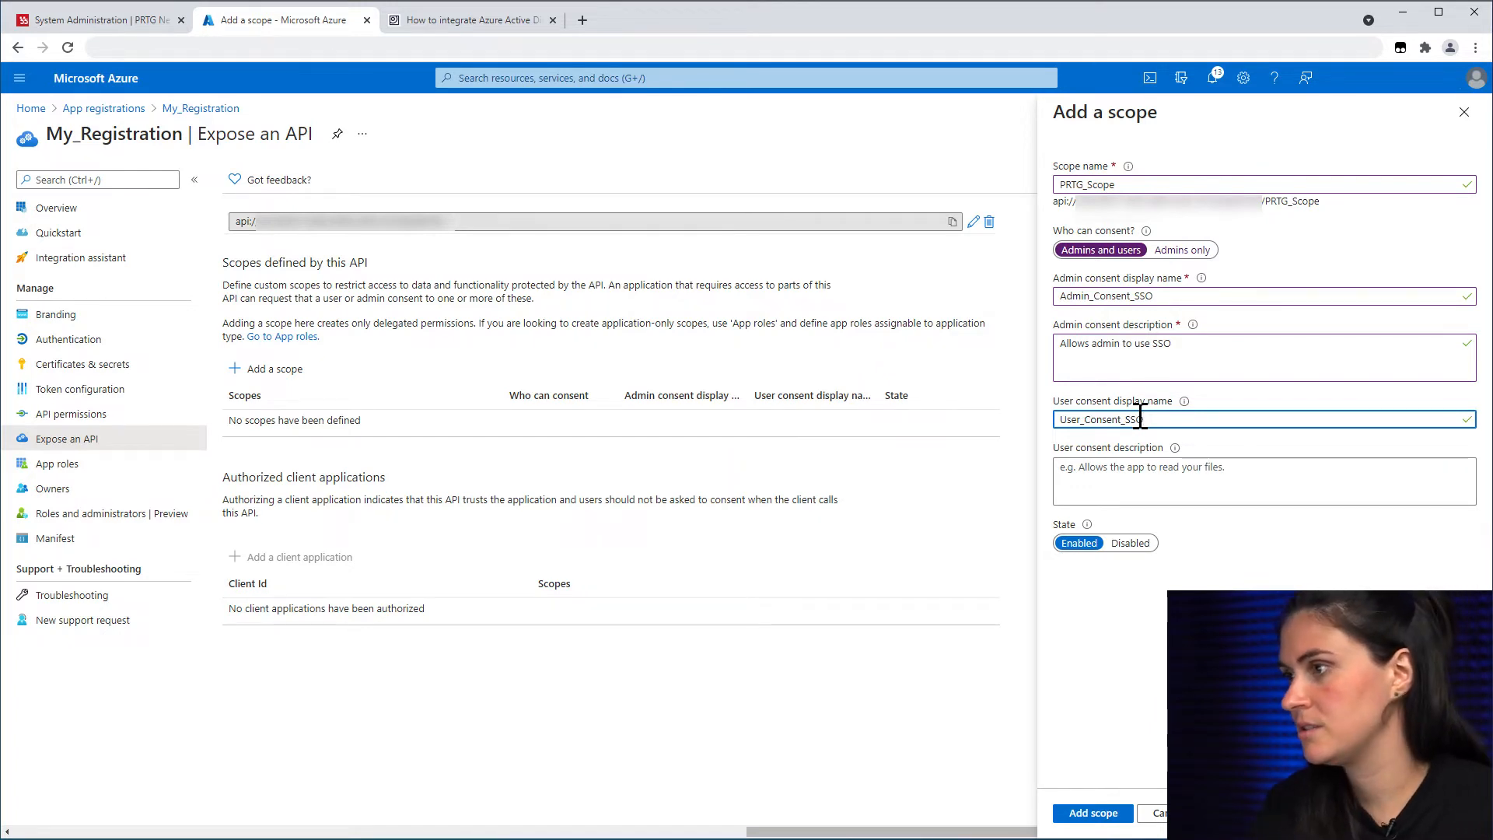
{"action": "left_click", "coordinate": [1109, 472]}
{"action": "type", "text": "Allows user to use SSO"}
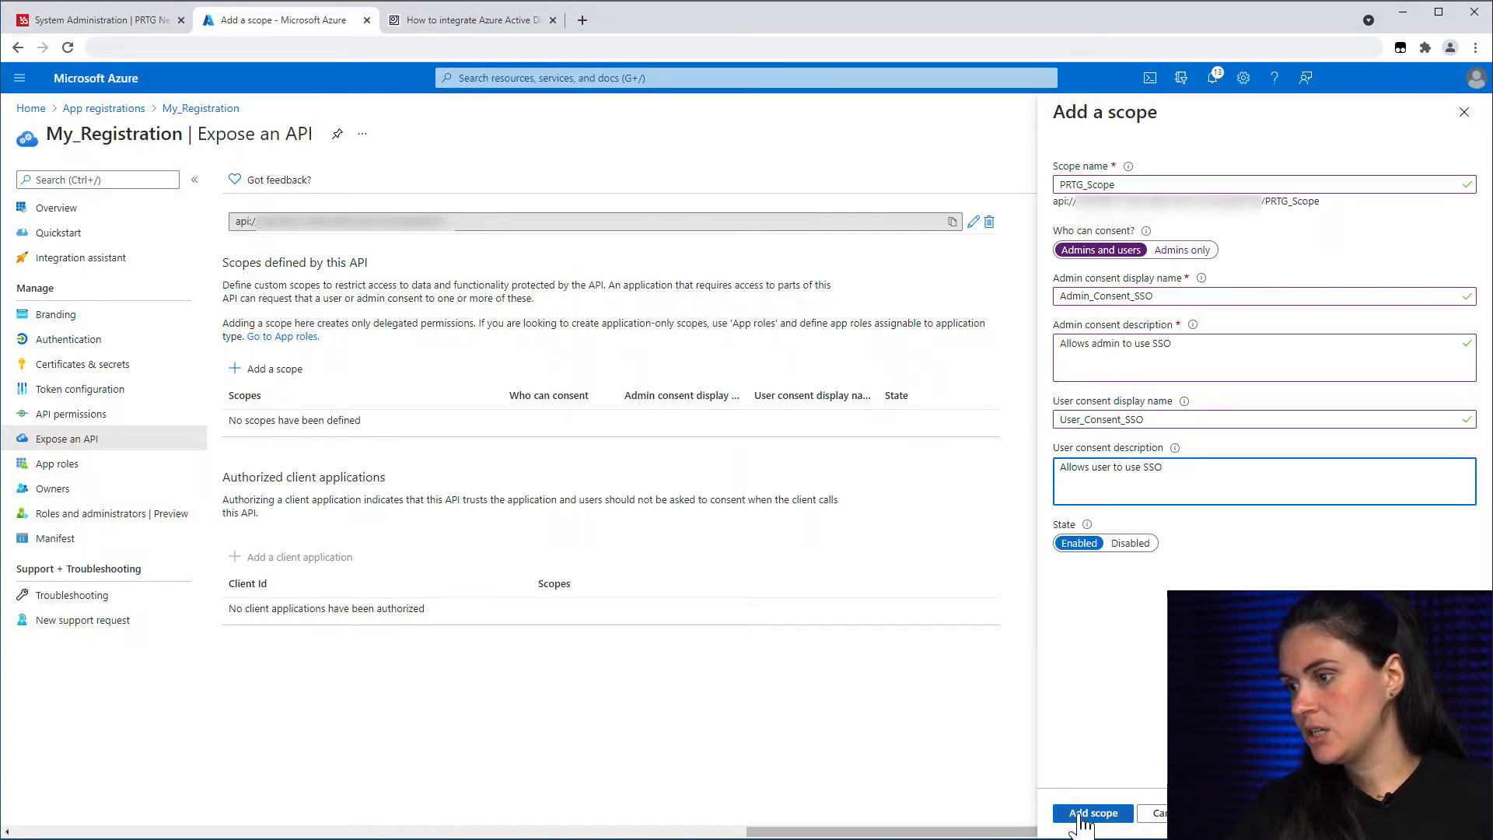
{"action": "left_click", "coordinate": [1081, 816]}
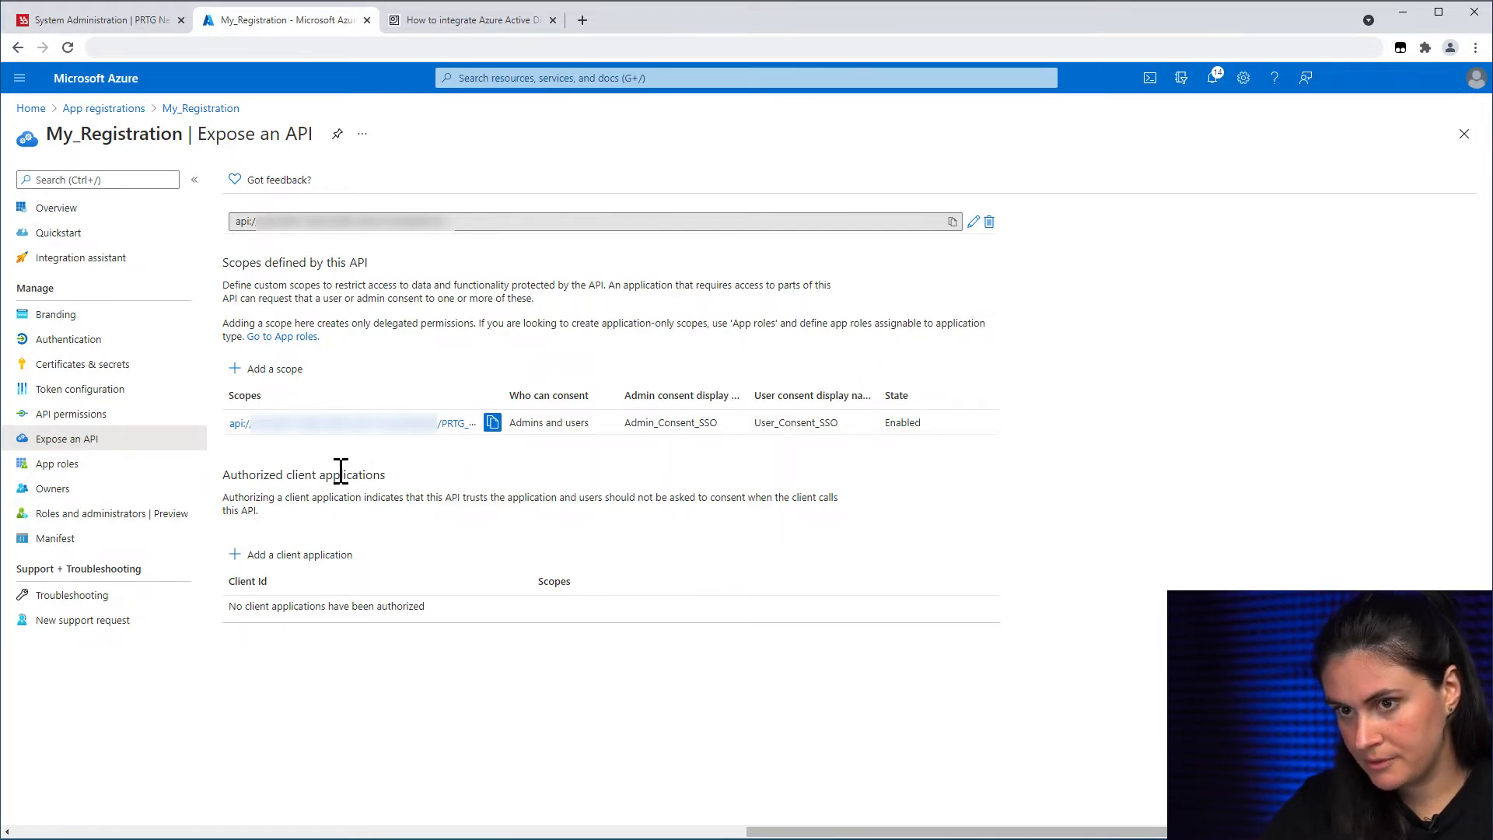
{"action": "left_click", "coordinate": [65, 550]}
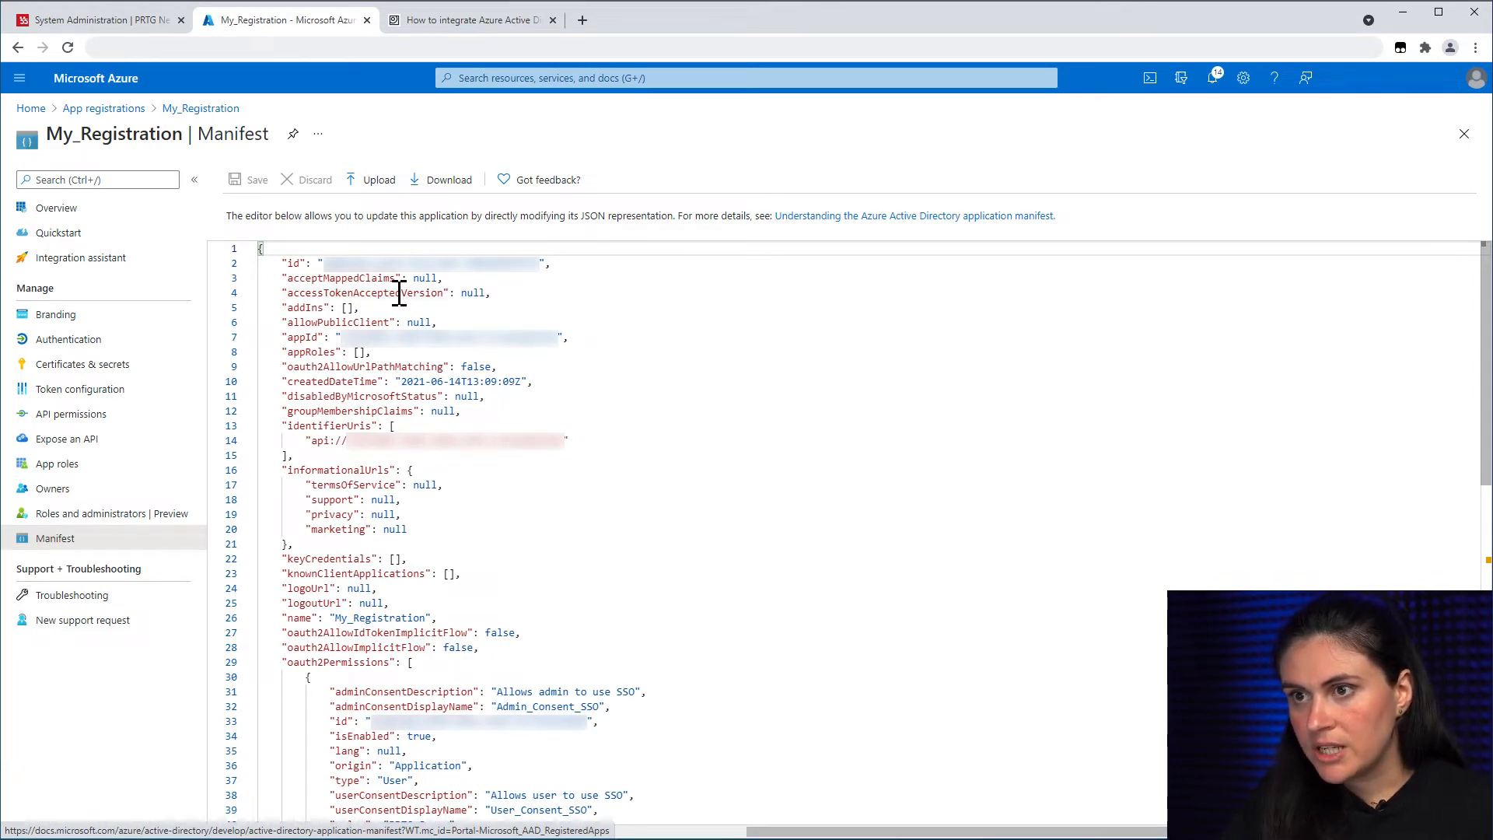
Step: Change accessTokenAcceptedVersion from null to 2 in the manifest and save it
{"action": "left_click", "coordinate": [397, 293]}
{"action": "double_click", "coordinate": [472, 293]}
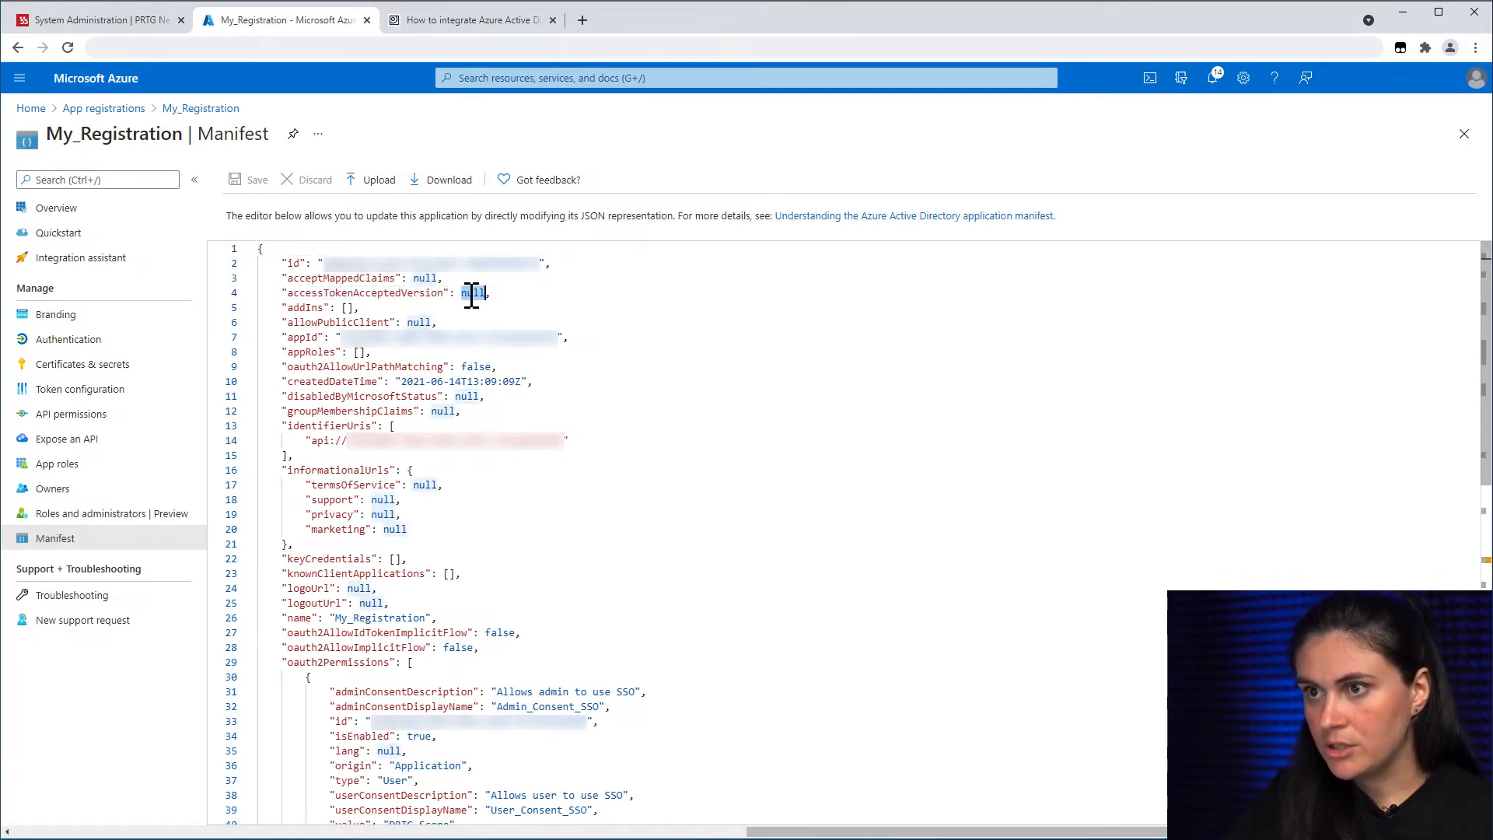
{"action": "type", "text": "2"}
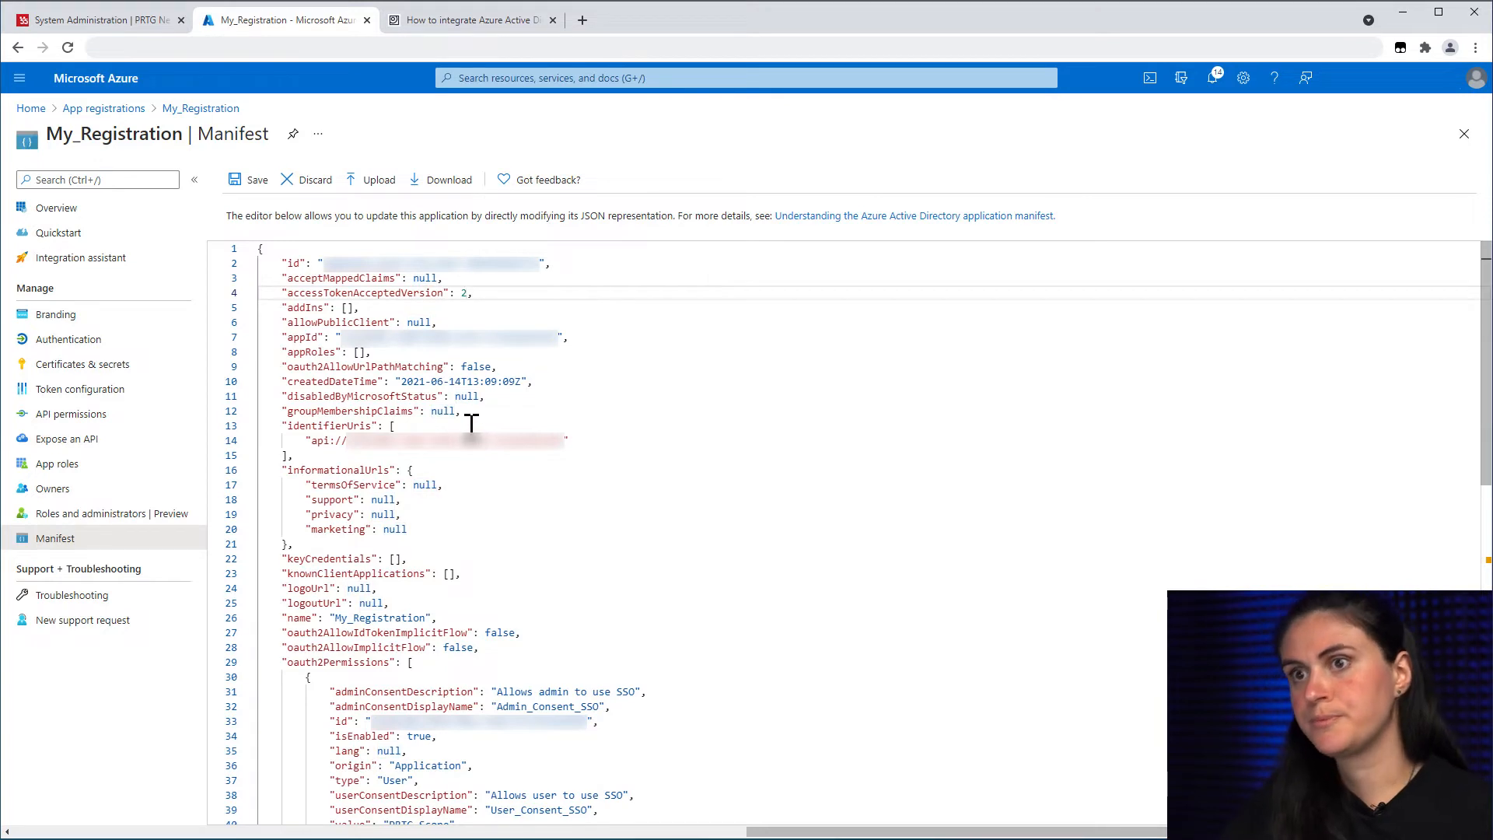
{"action": "left_click", "coordinate": [253, 181]}
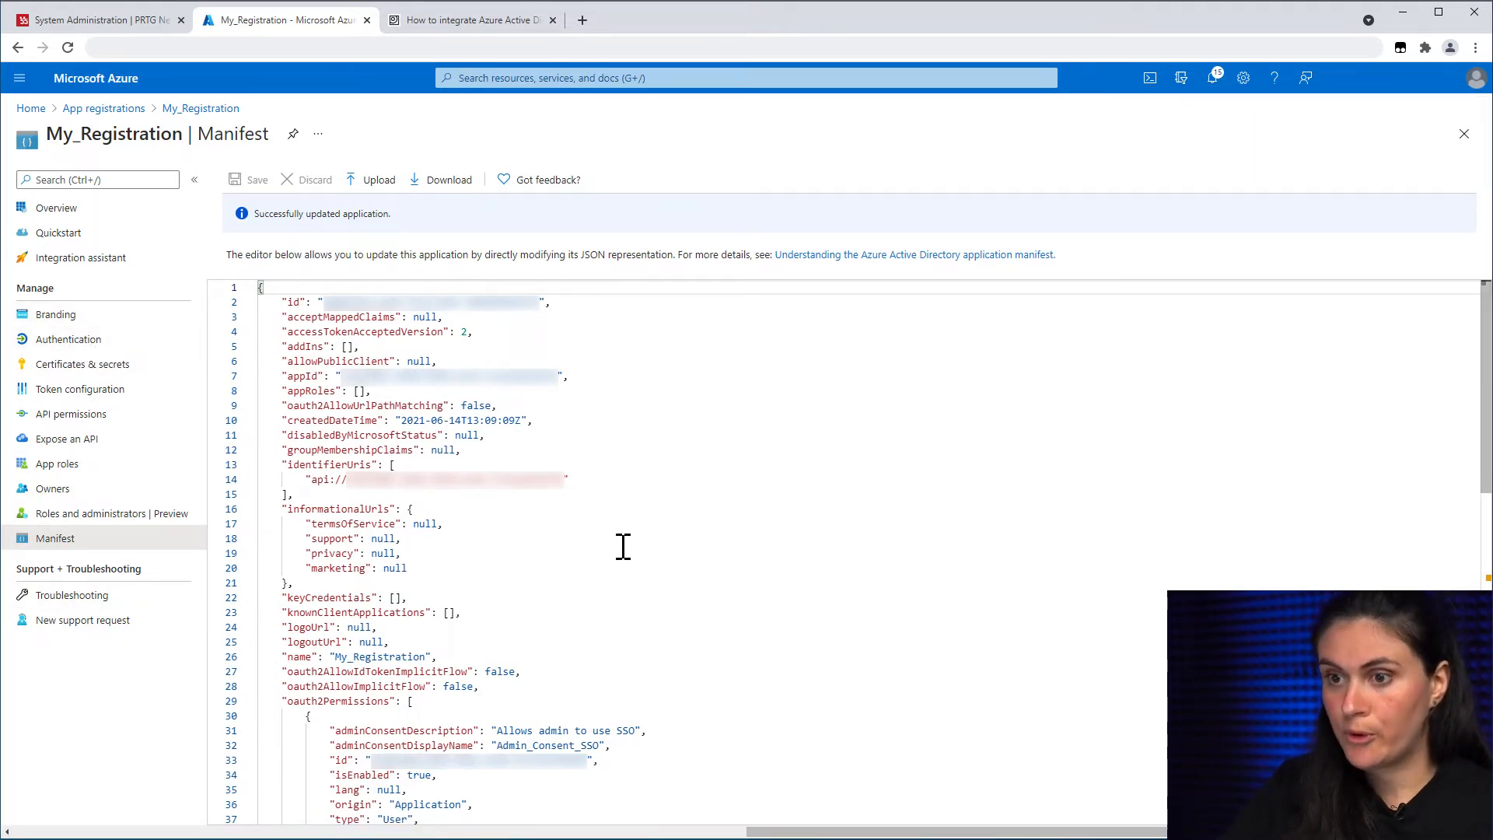
Step: Copy the Azure AD configuration endpoint URL template from the PRTG help article
{"action": "left_click", "coordinate": [67, 32]}
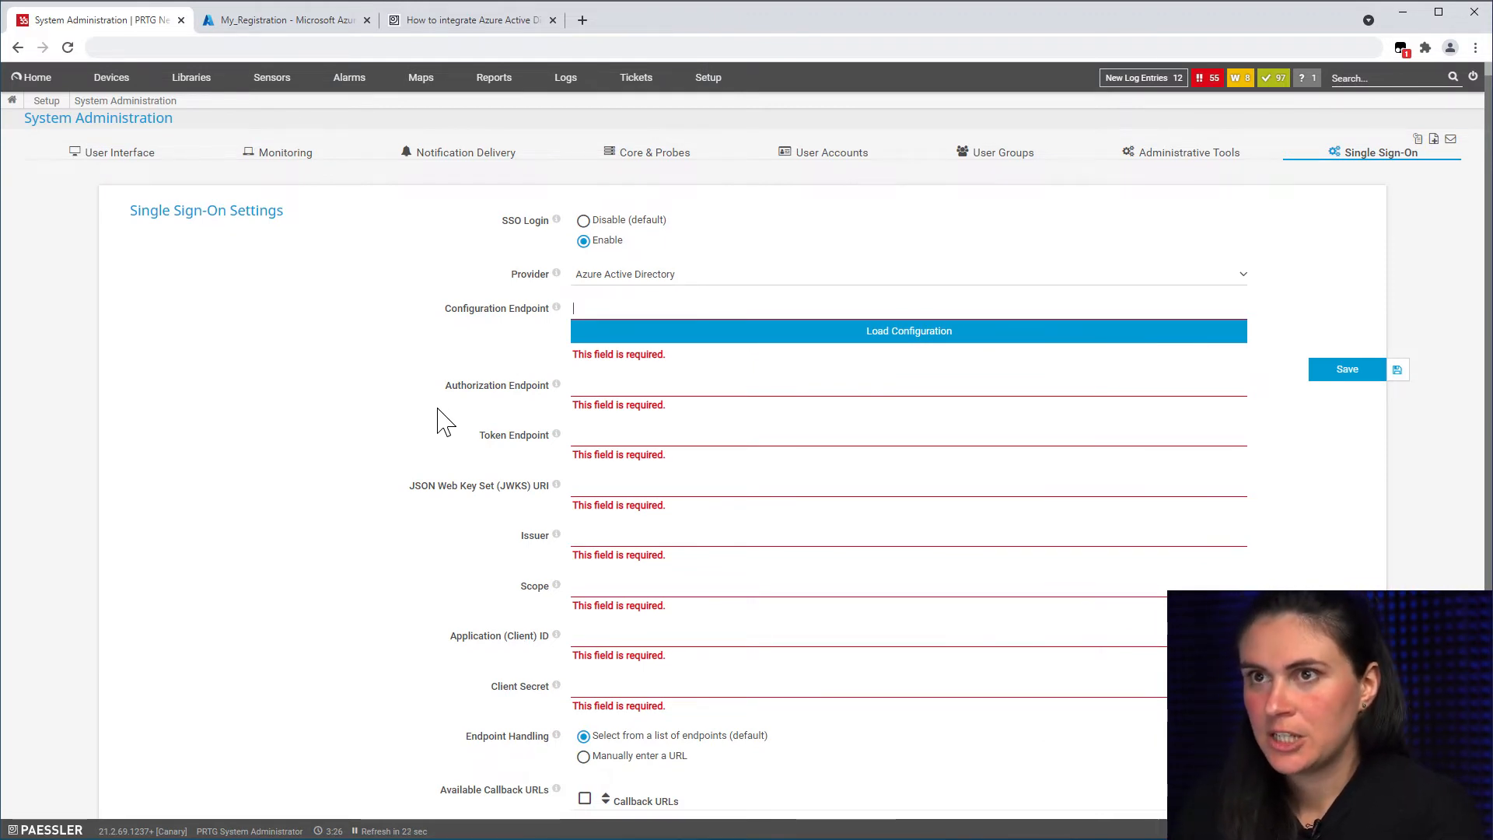
{"action": "mouse_move", "coordinate": [313, 83]}
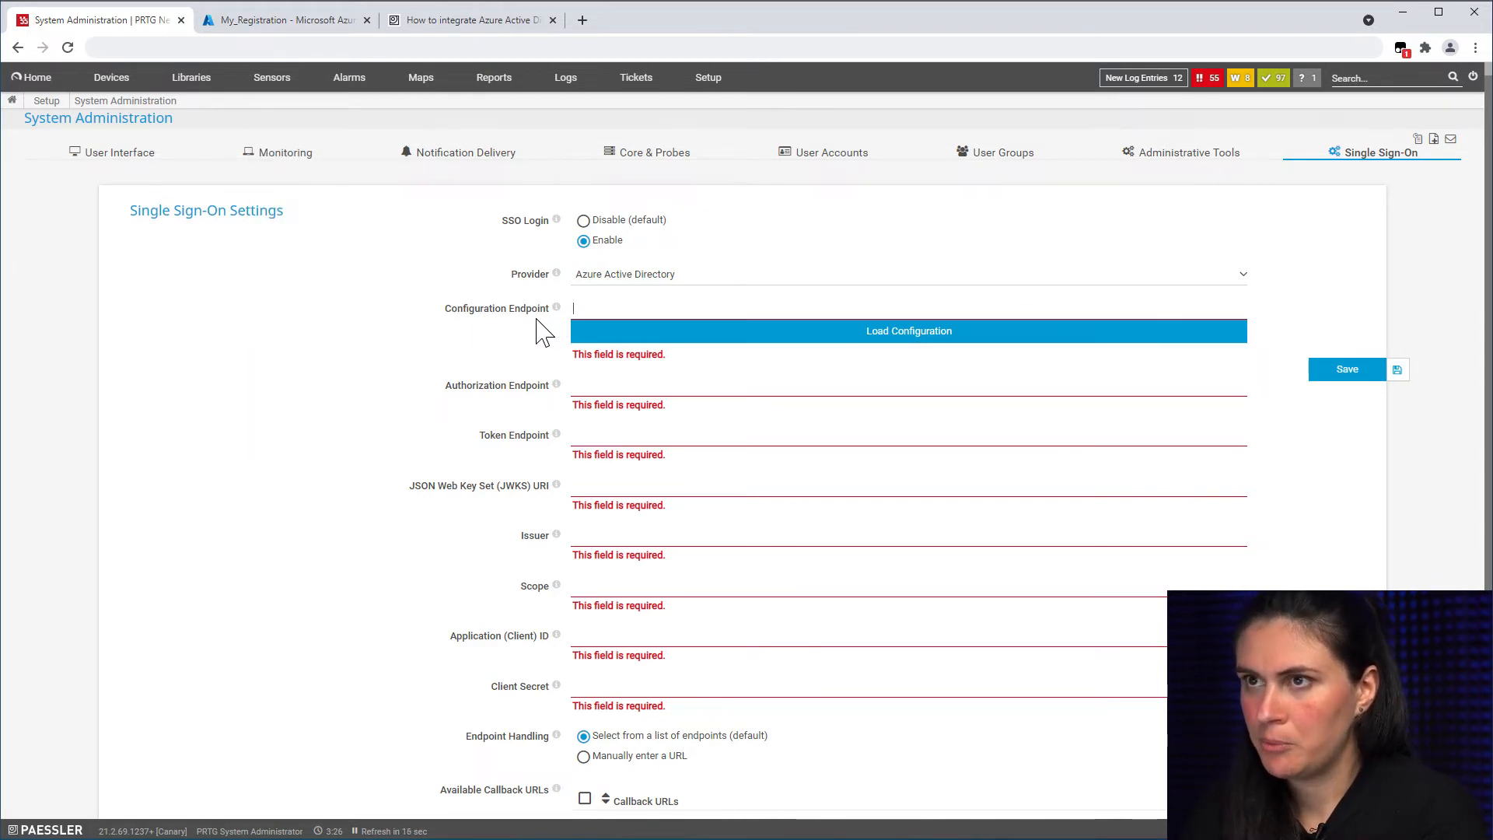
{"action": "left_click", "coordinate": [427, 25]}
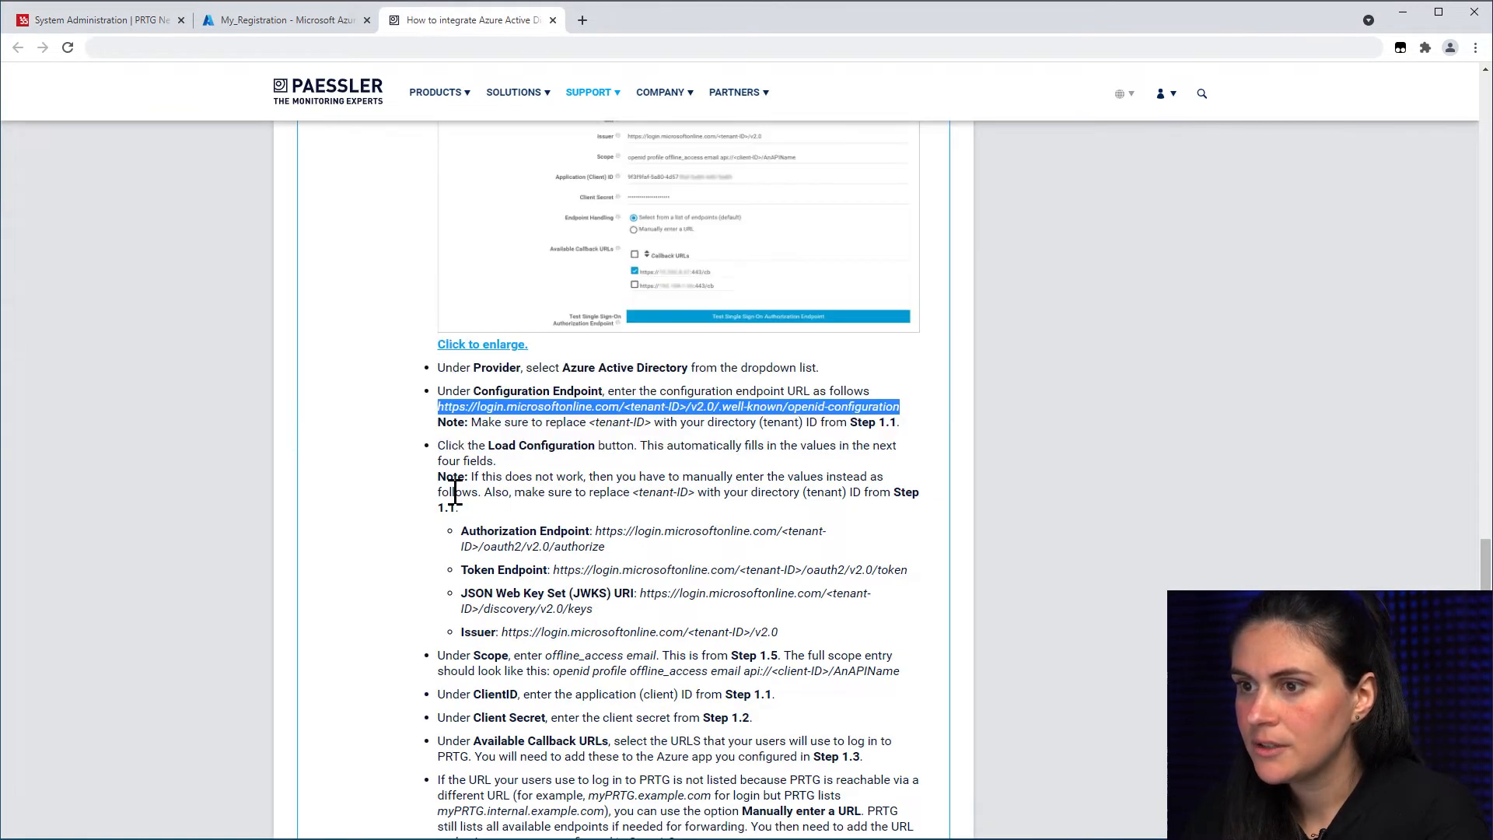
{"action": "left_click", "coordinate": [454, 489]}
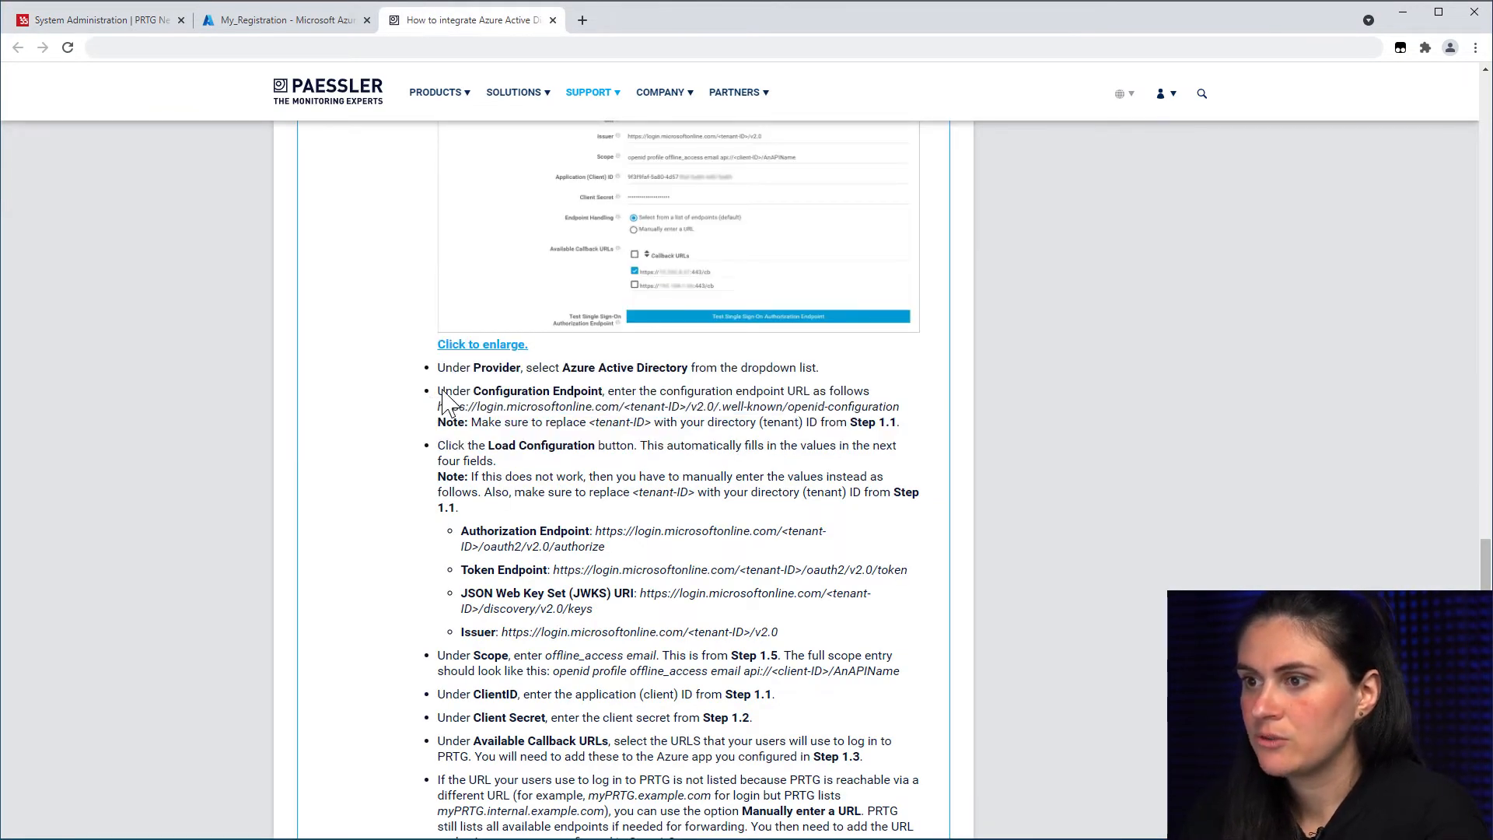
{"action": "left_click_drag", "start_coordinate": [440, 392], "coordinate": [600, 393]}
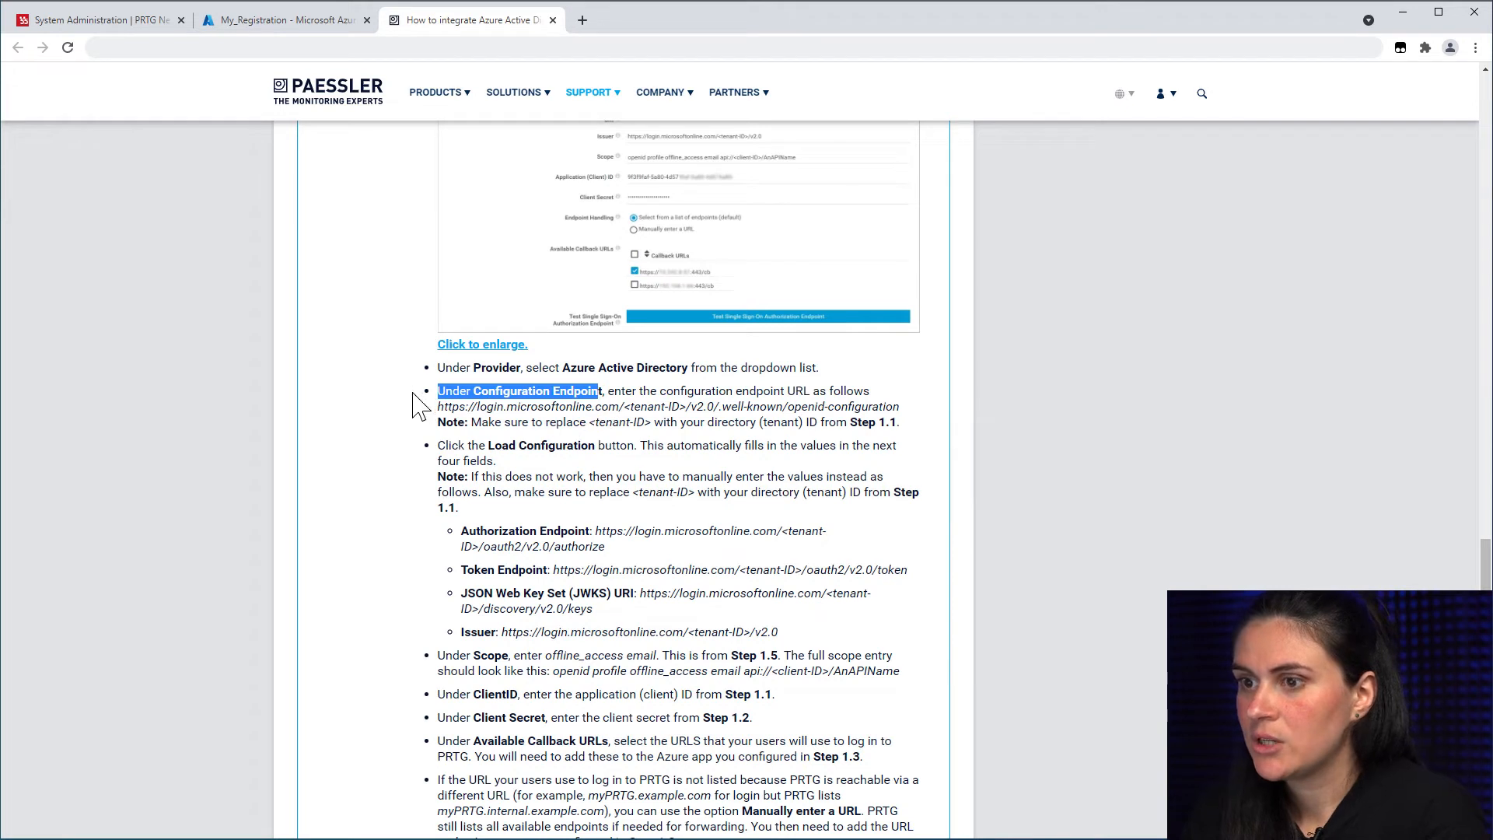
{"action": "left_click", "coordinate": [436, 409]}
{"action": "left_click_drag", "start_coordinate": [438, 410], "coordinate": [899, 407]}
{"action": "key", "text": "ctrl+c"}
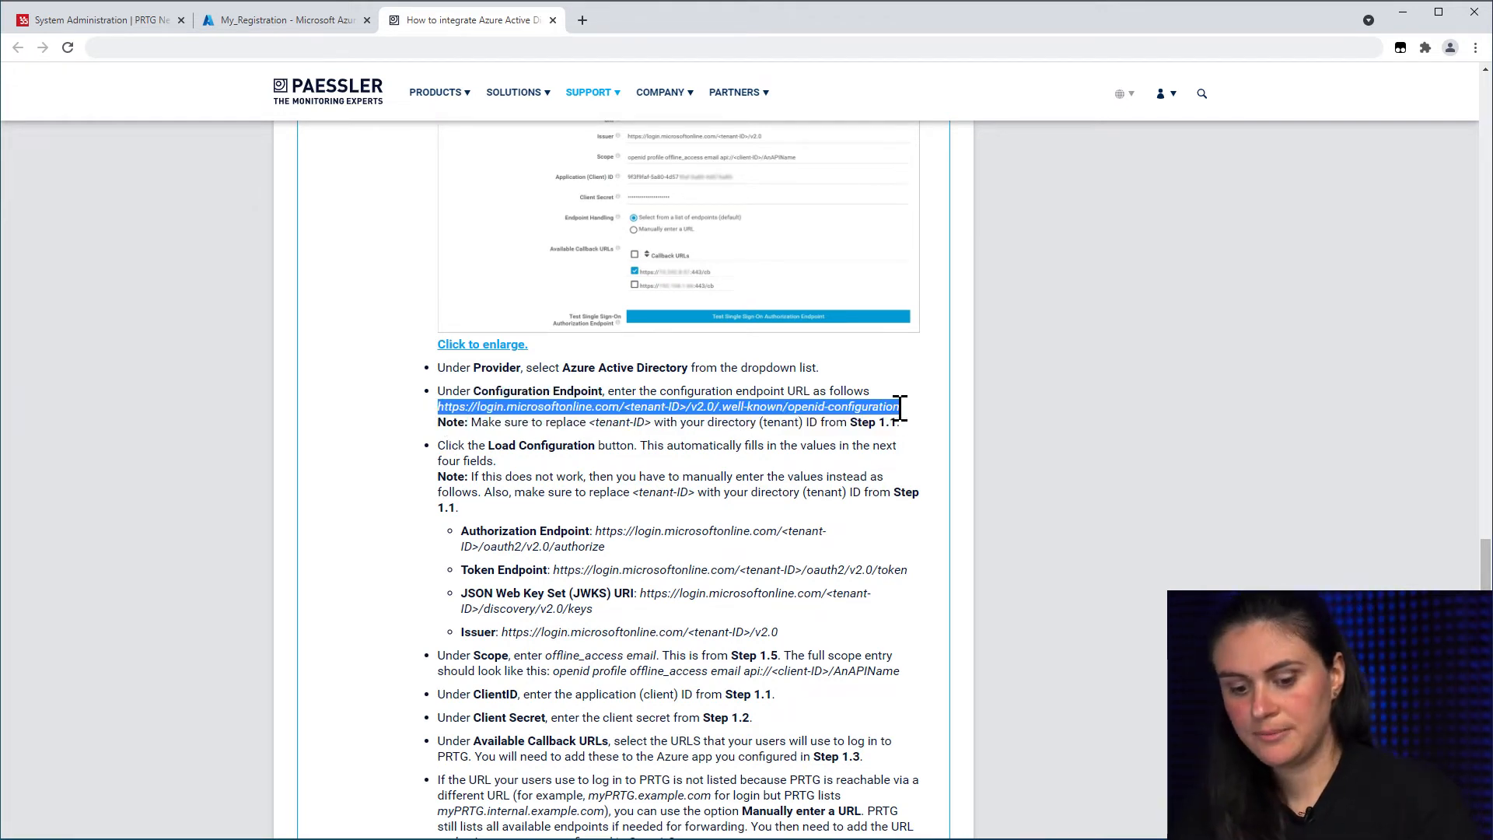
Step: Paste it into Configuration Endpoint, replace <tenant-ID> with the tenant ID, and load the configuration
{"action": "left_click", "coordinate": [142, 22]}
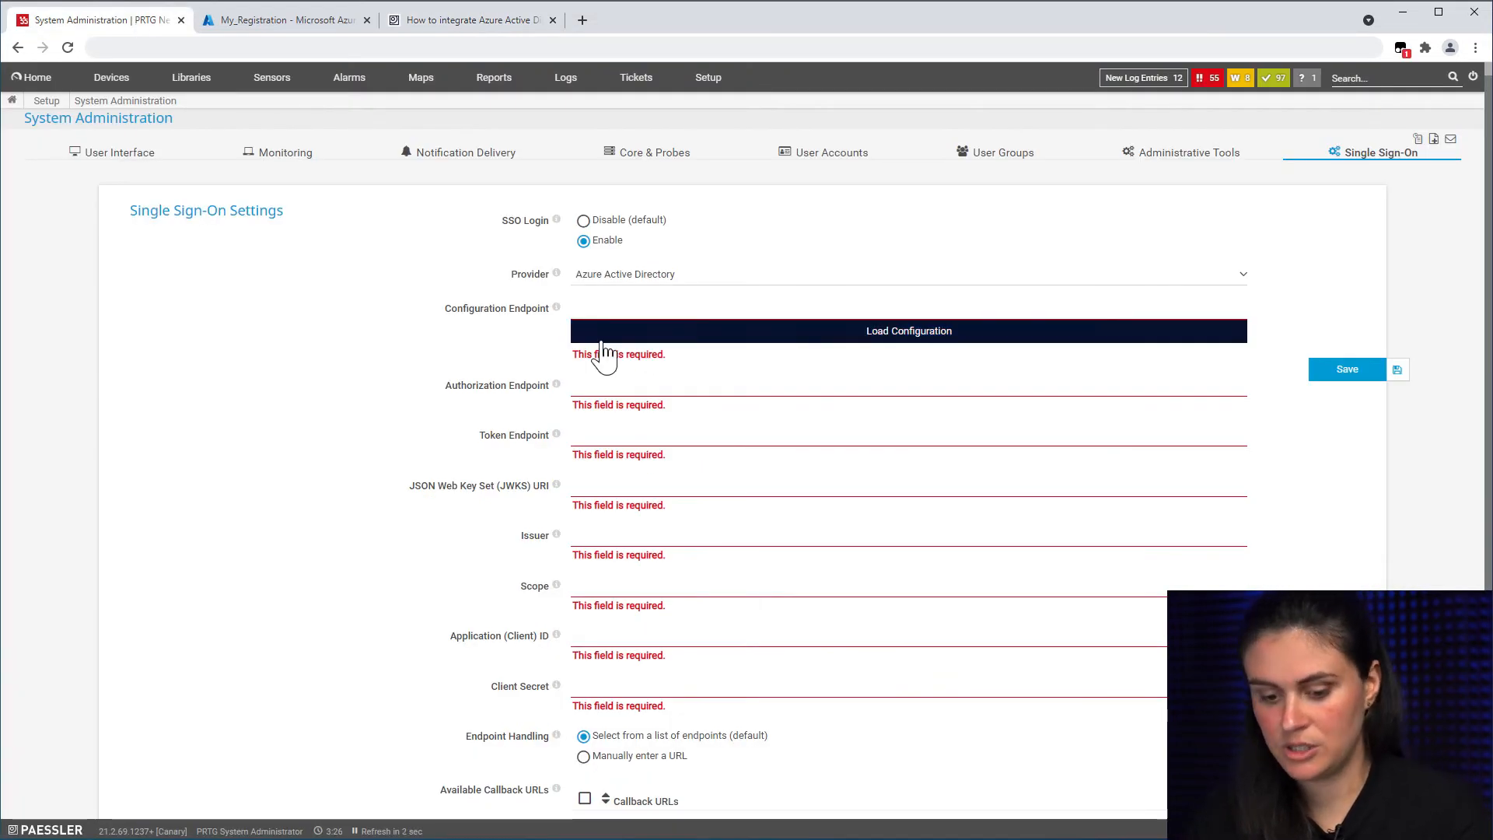
{"action": "key", "text": "ctrl+v"}
{"action": "left_click_drag", "start_coordinate": [781, 308], "coordinate": [728, 304]}
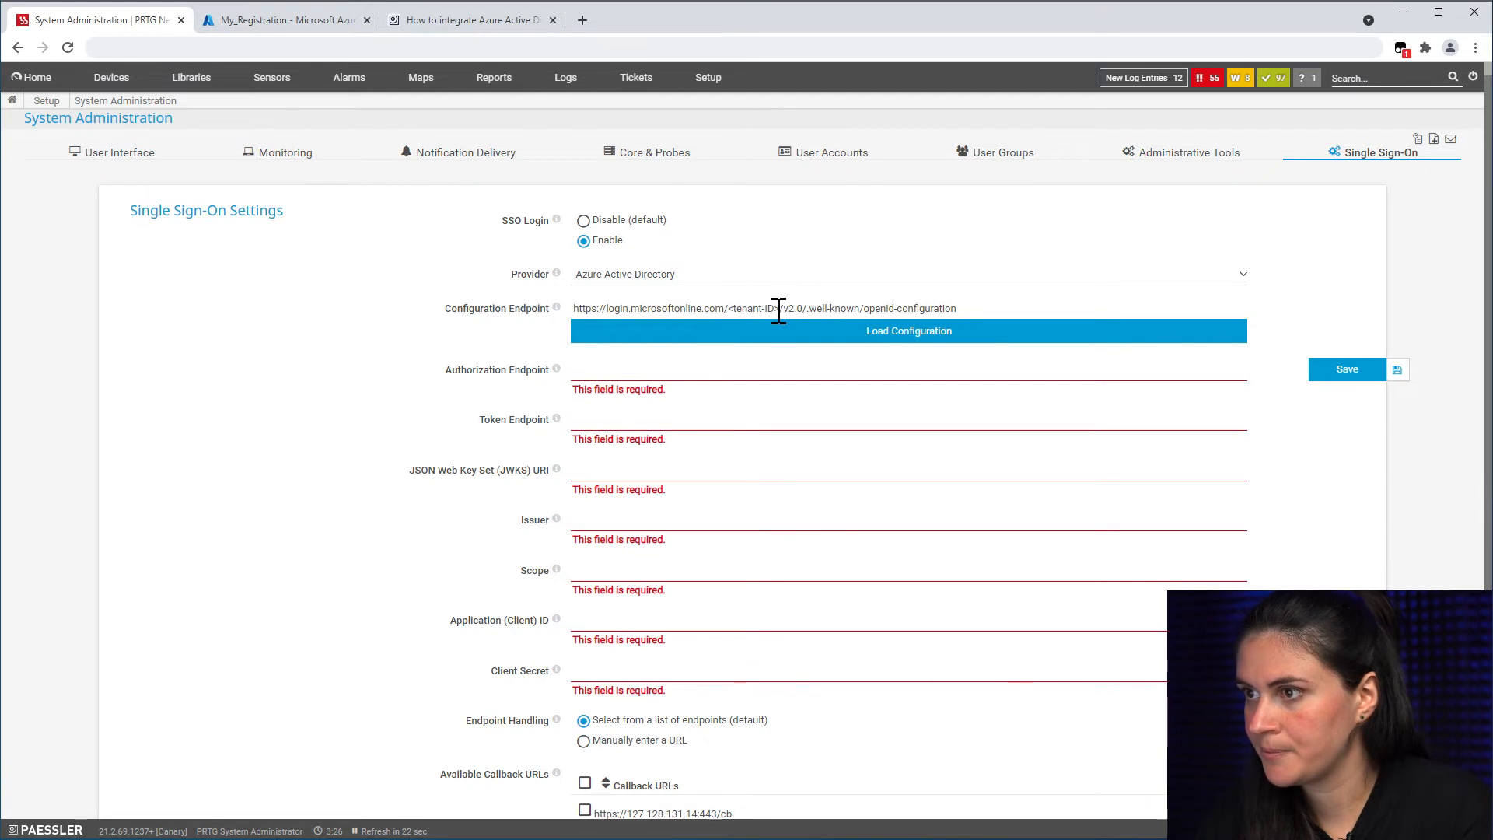
{"action": "left_click_drag", "start_coordinate": [779, 307], "coordinate": [727, 308]}
{"action": "key", "text": "ctrl+v"}
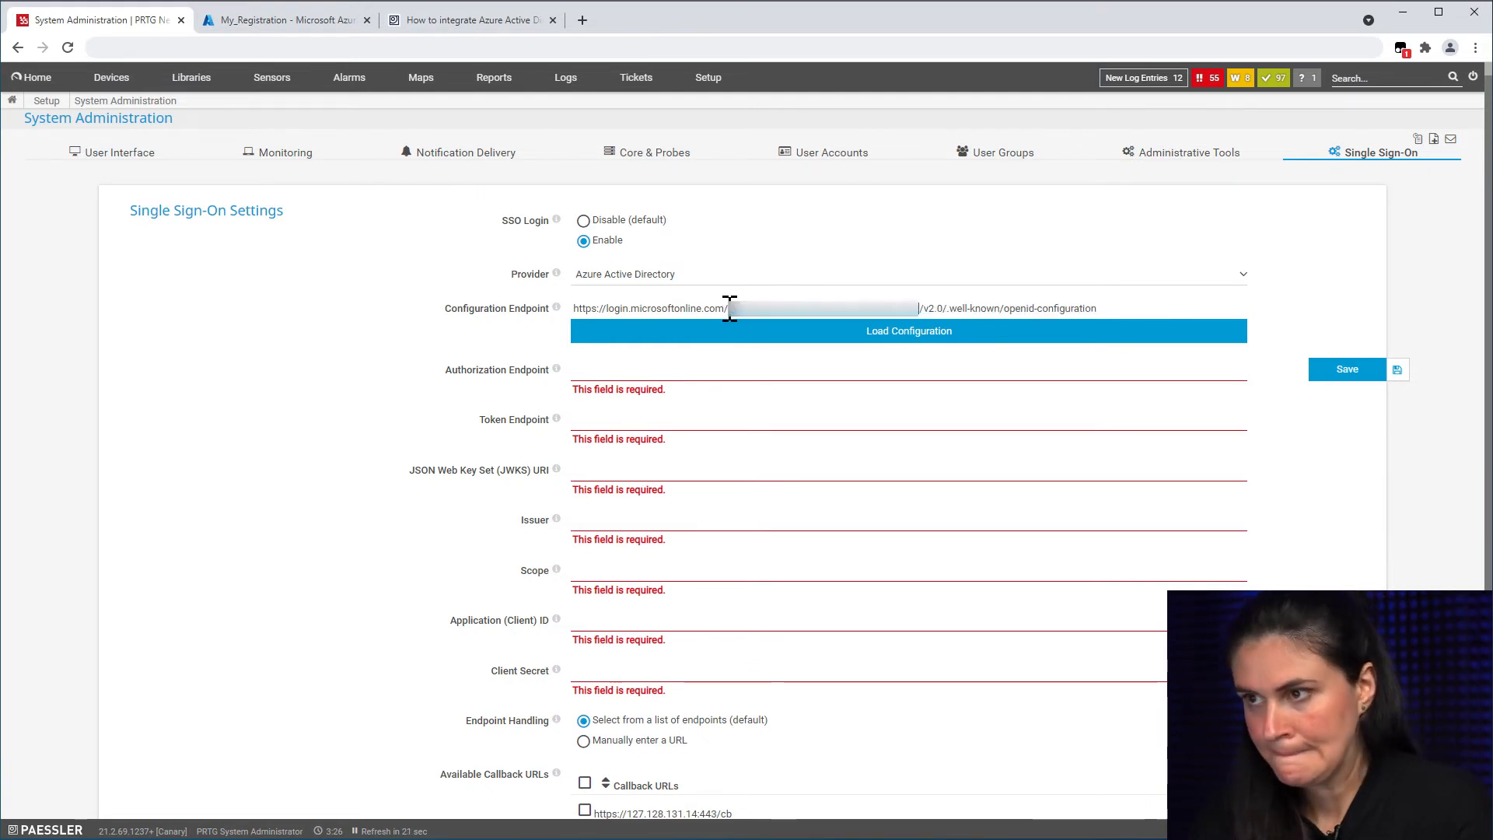
{"action": "left_click", "coordinate": [775, 339]}
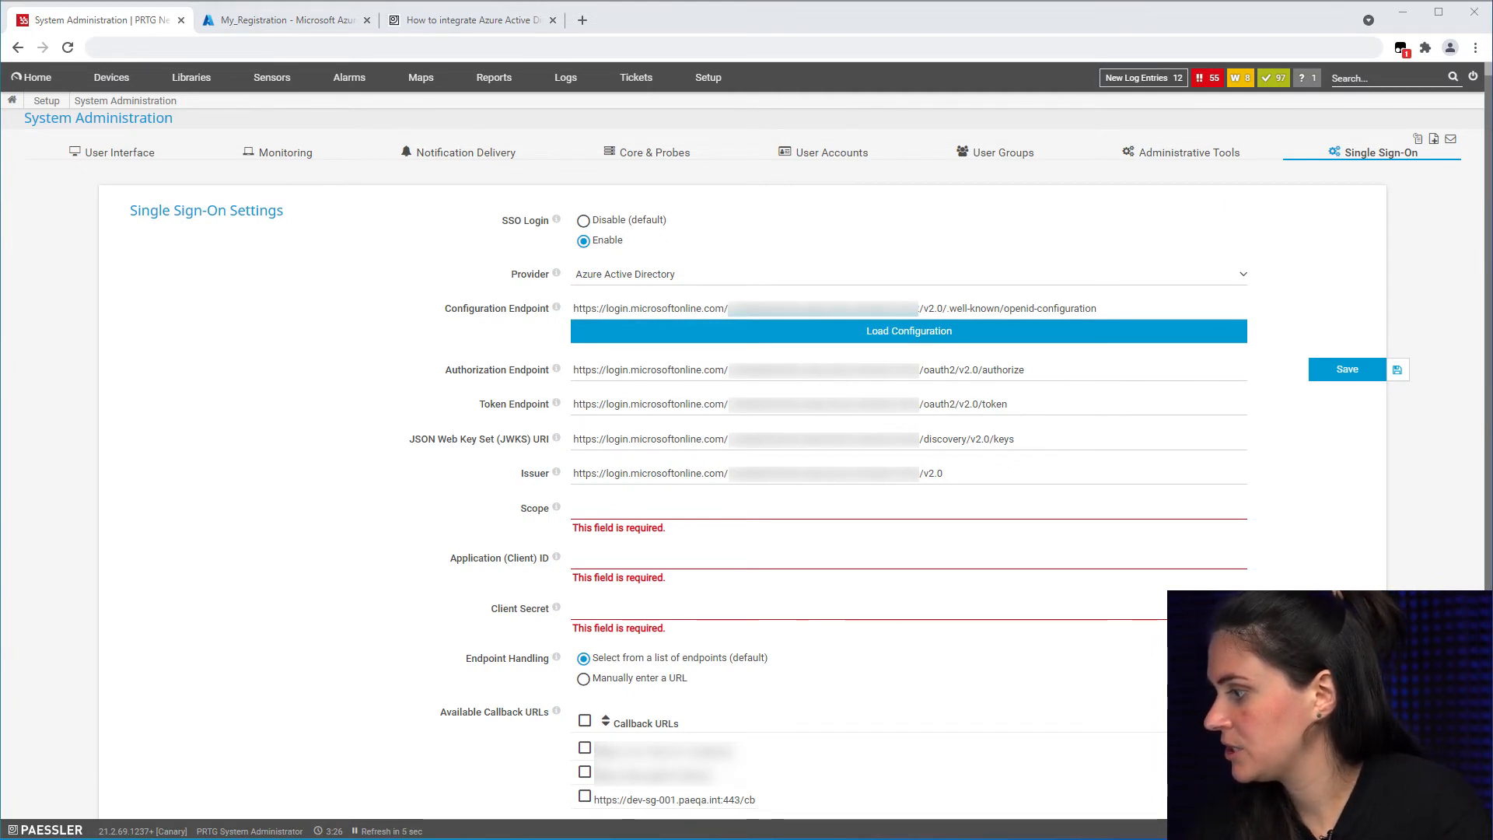
Step: Paste 'openid profile email', the PRTG_Scope API URI and offline_access into Scope, checking it against Azure
{"action": "left_click", "coordinate": [681, 511]}
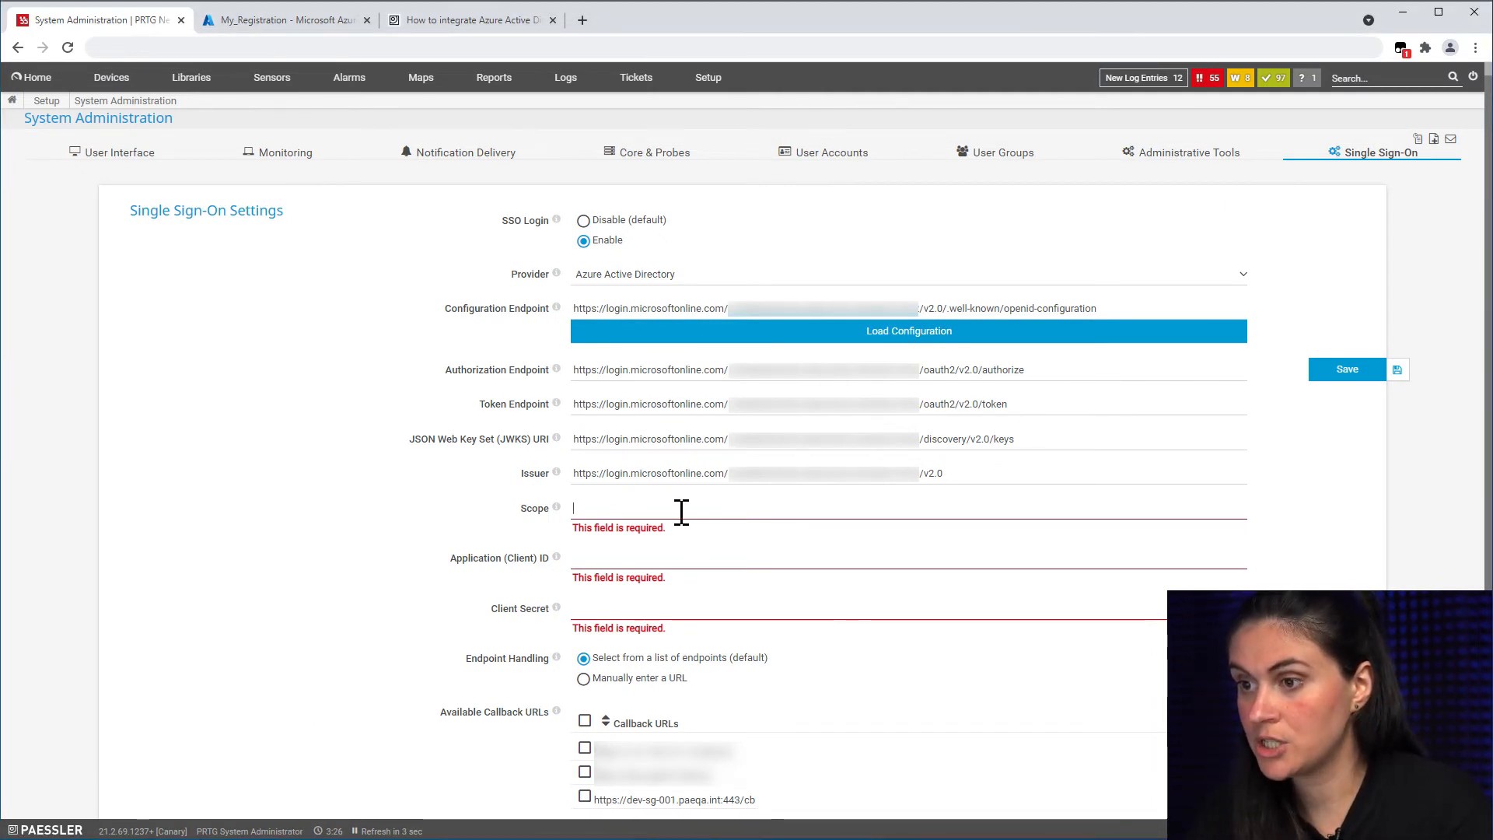
{"action": "key", "text": "ctrl+v"}
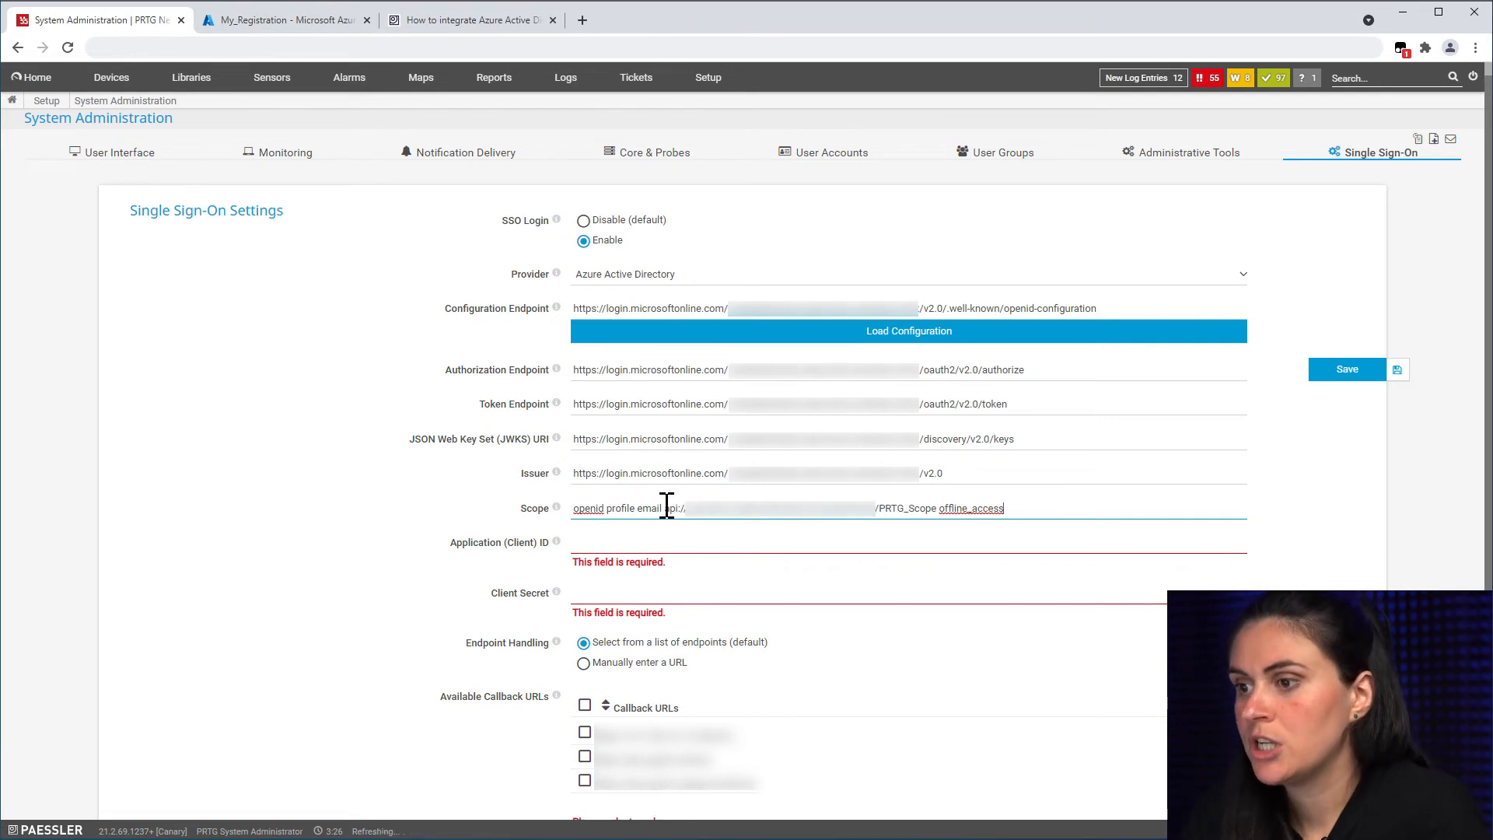
{"action": "left_click_drag", "start_coordinate": [665, 510], "coordinate": [584, 508]}
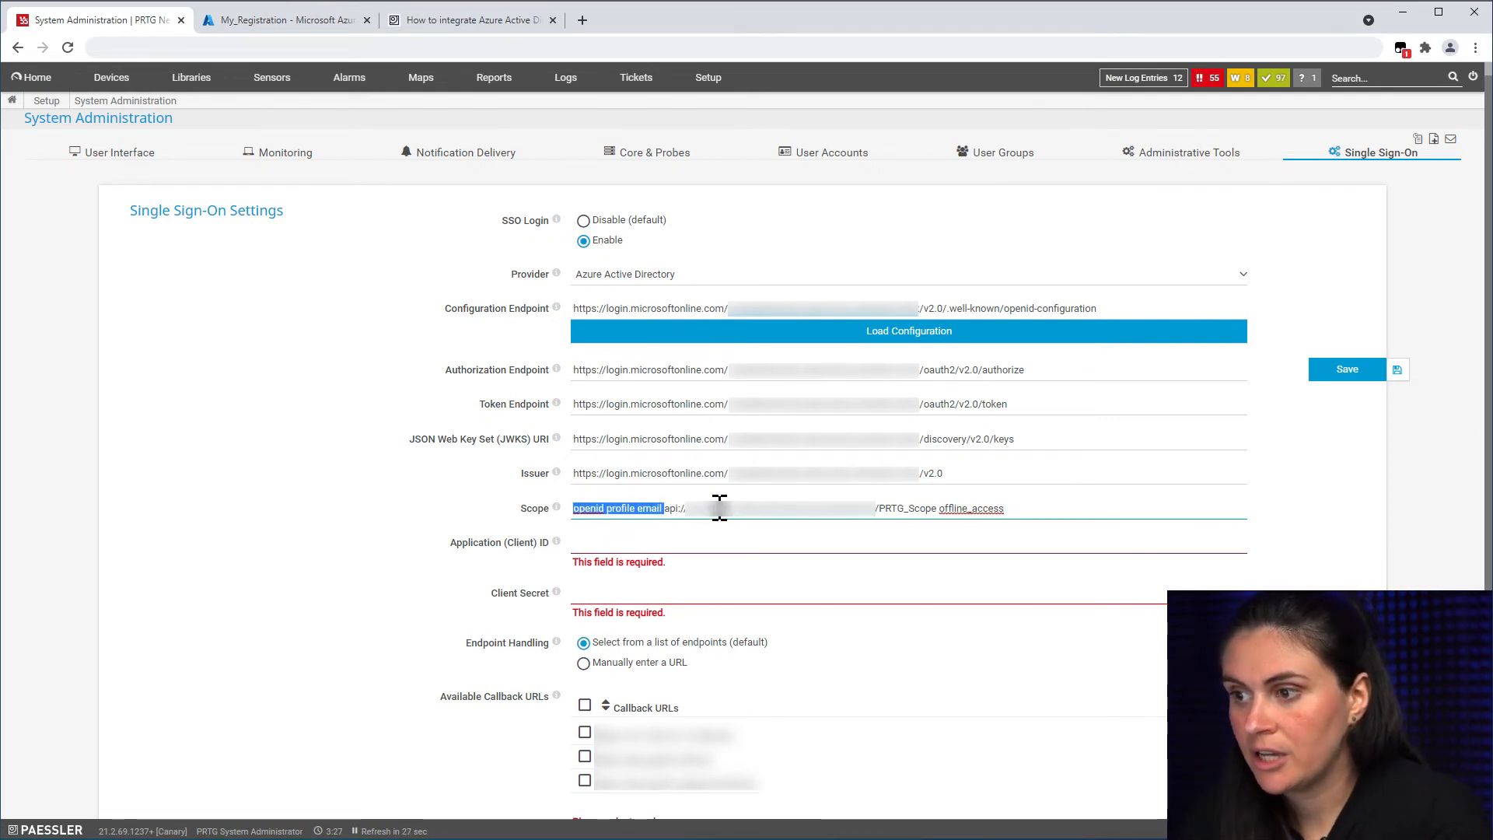
{"action": "left_click", "coordinate": [938, 508]}
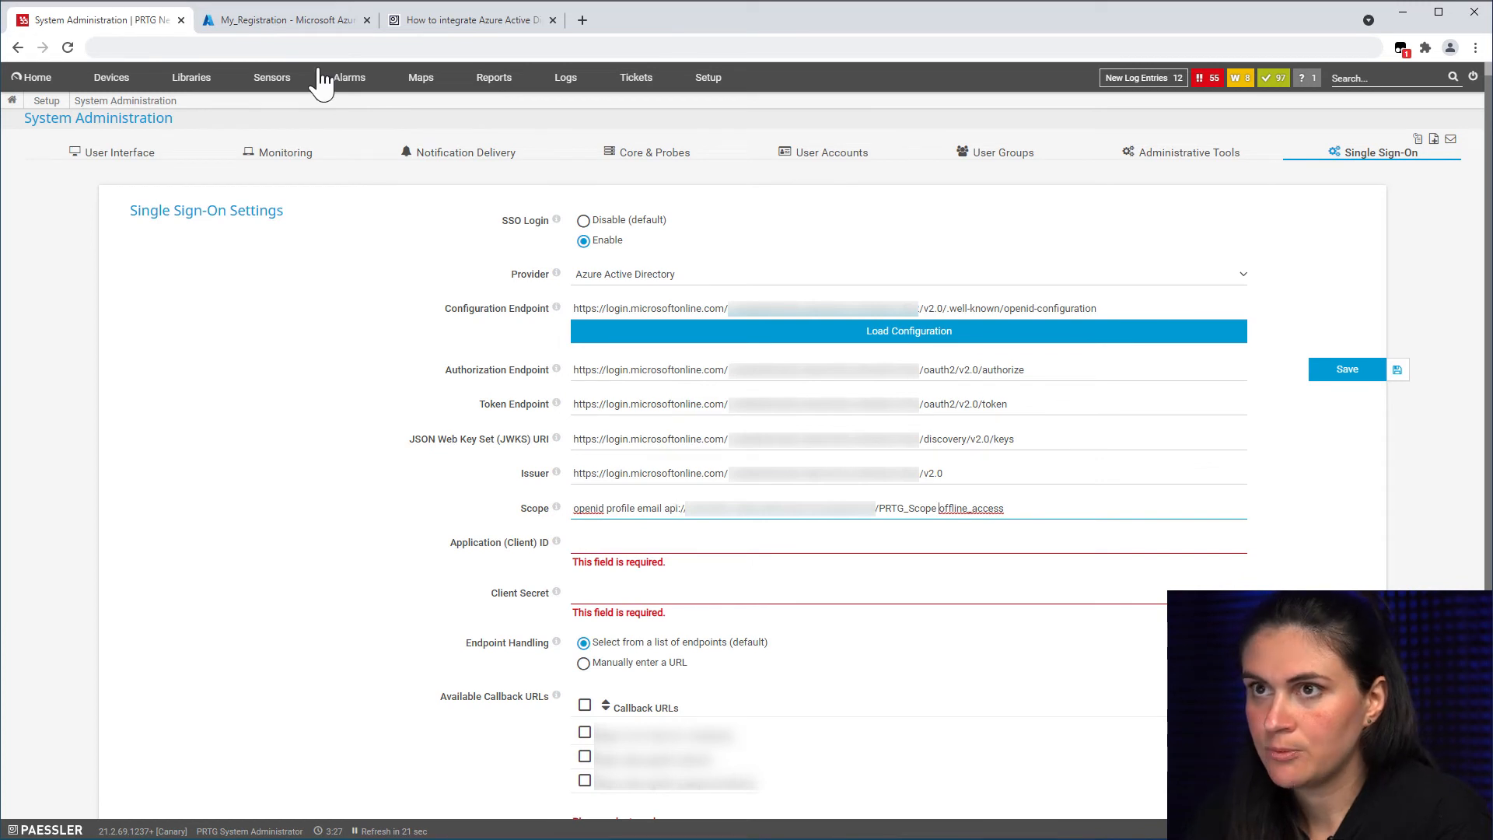
{"action": "left_click", "coordinate": [288, 21]}
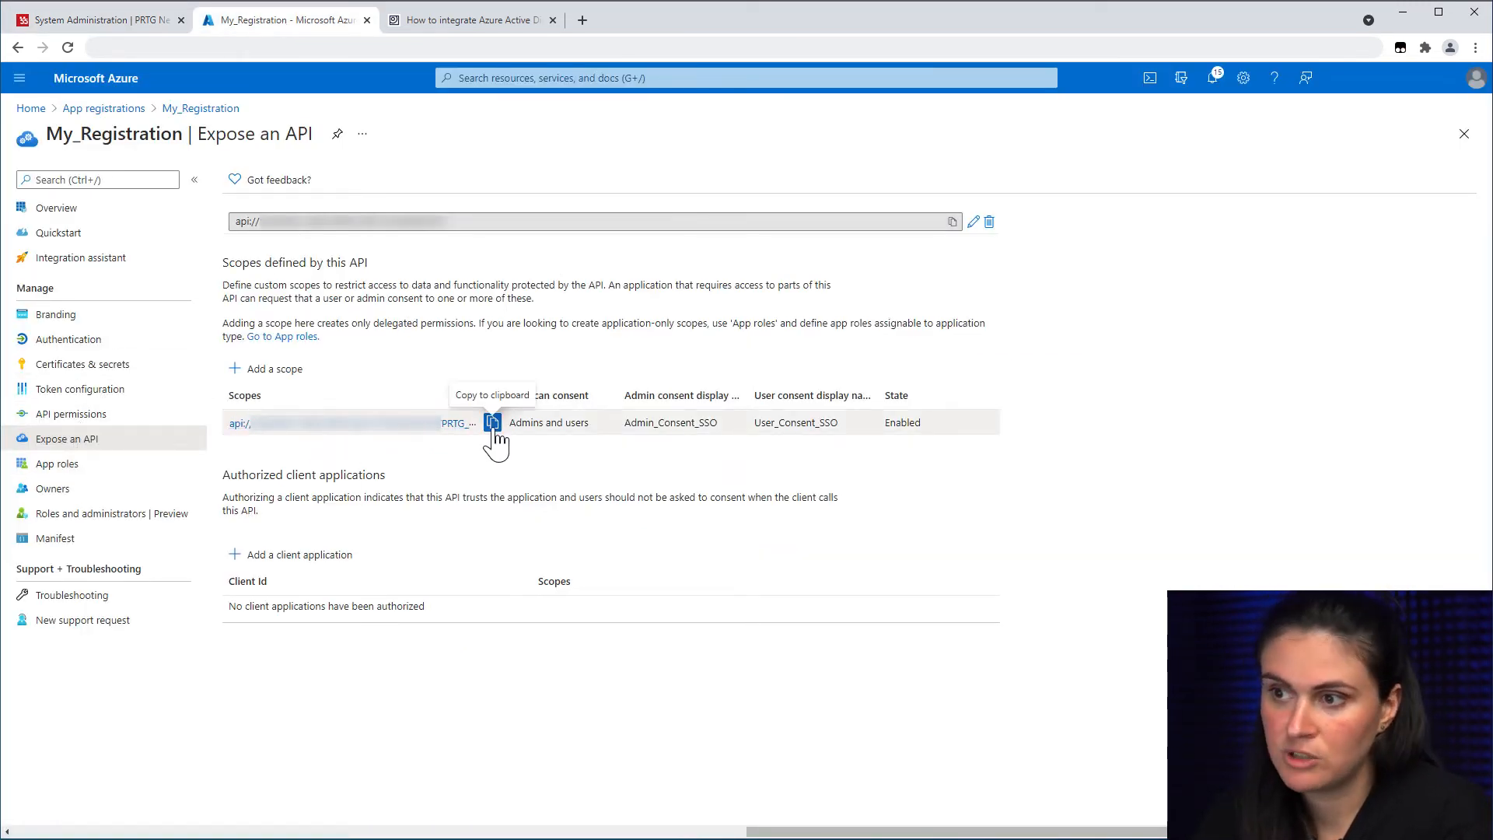
{"action": "left_click", "coordinate": [108, 21]}
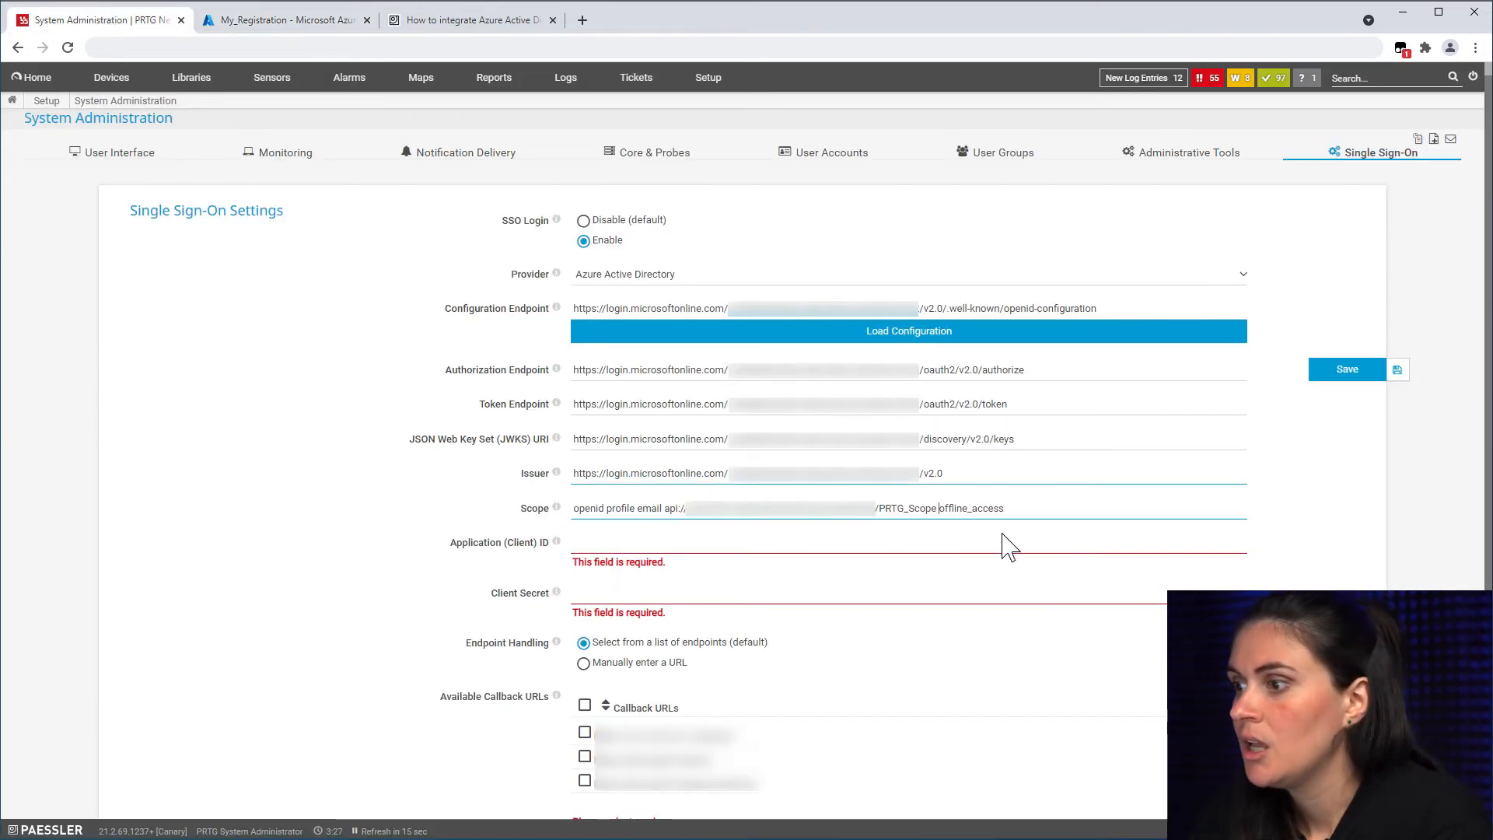
{"action": "double_click", "coordinate": [940, 511]}
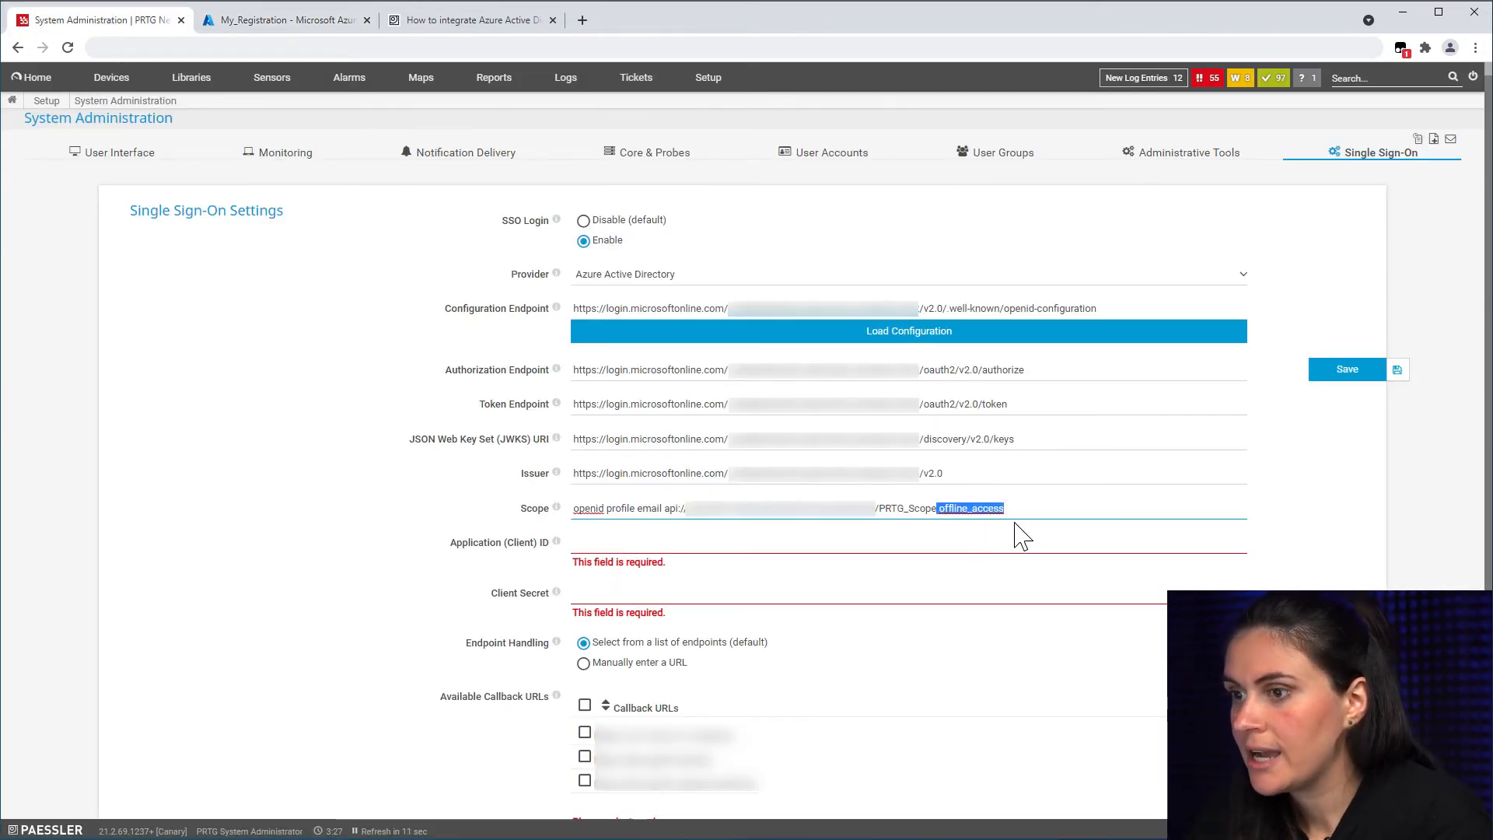
{"action": "left_click", "coordinate": [1019, 506]}
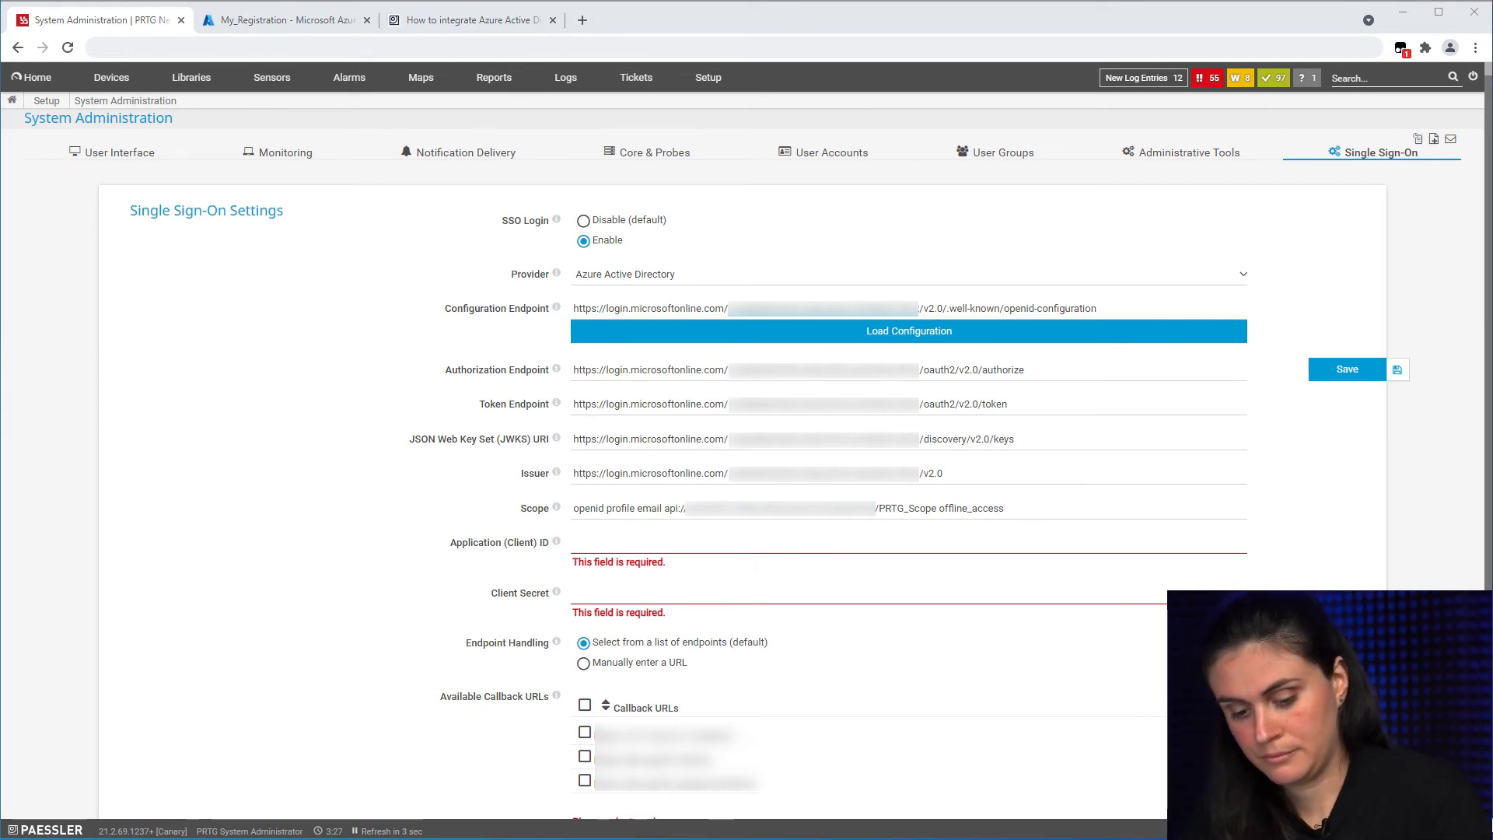
Step: Paste the Azure application's client ID and client secret into the SSO settings
{"action": "left_click", "coordinate": [715, 543]}
{"action": "key", "text": "ctrl+v"}
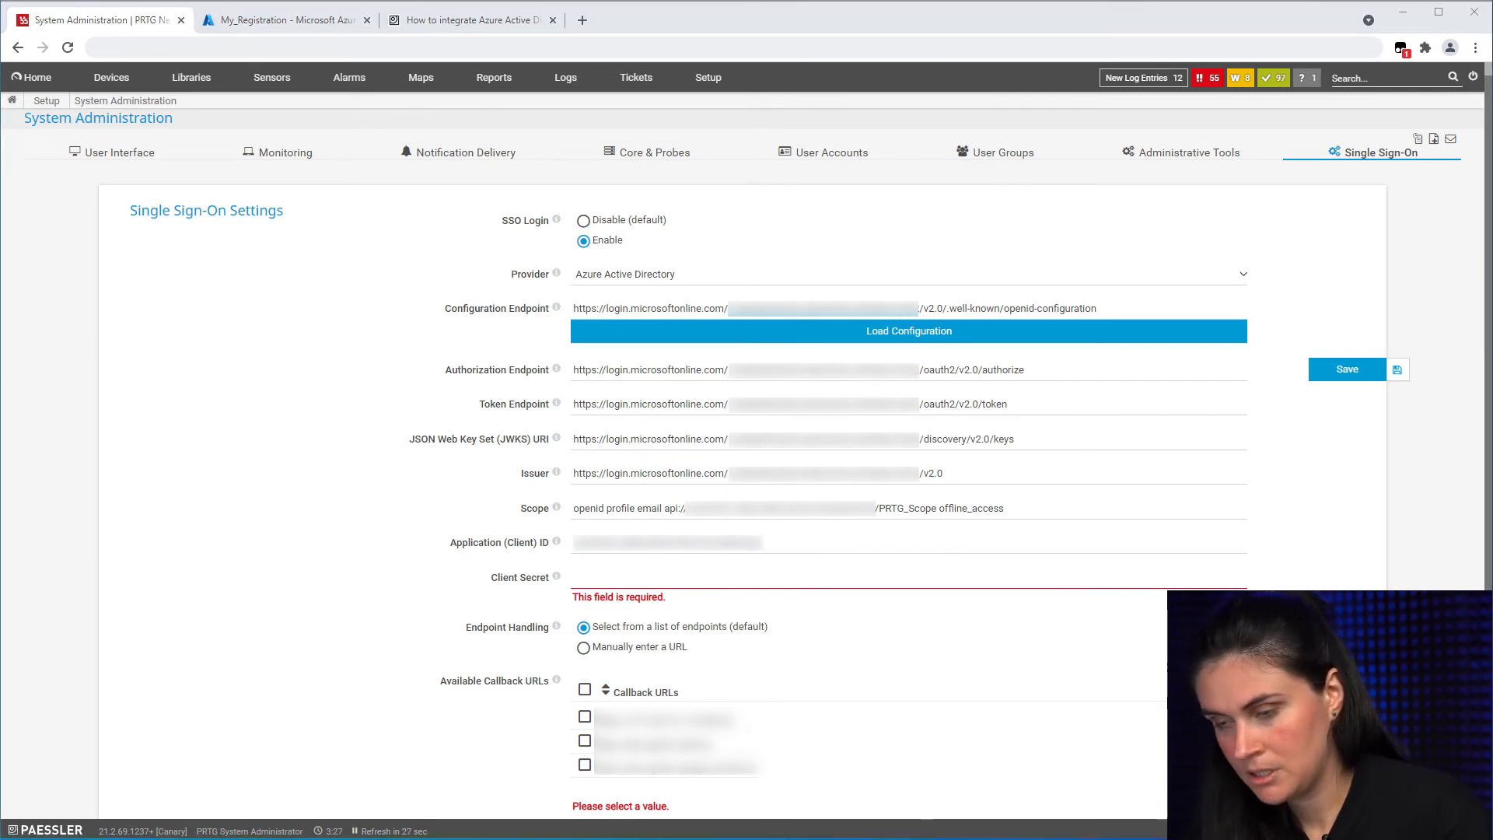
{"action": "left_click", "coordinate": [706, 574]}
{"action": "key", "text": "ctrl+v"}
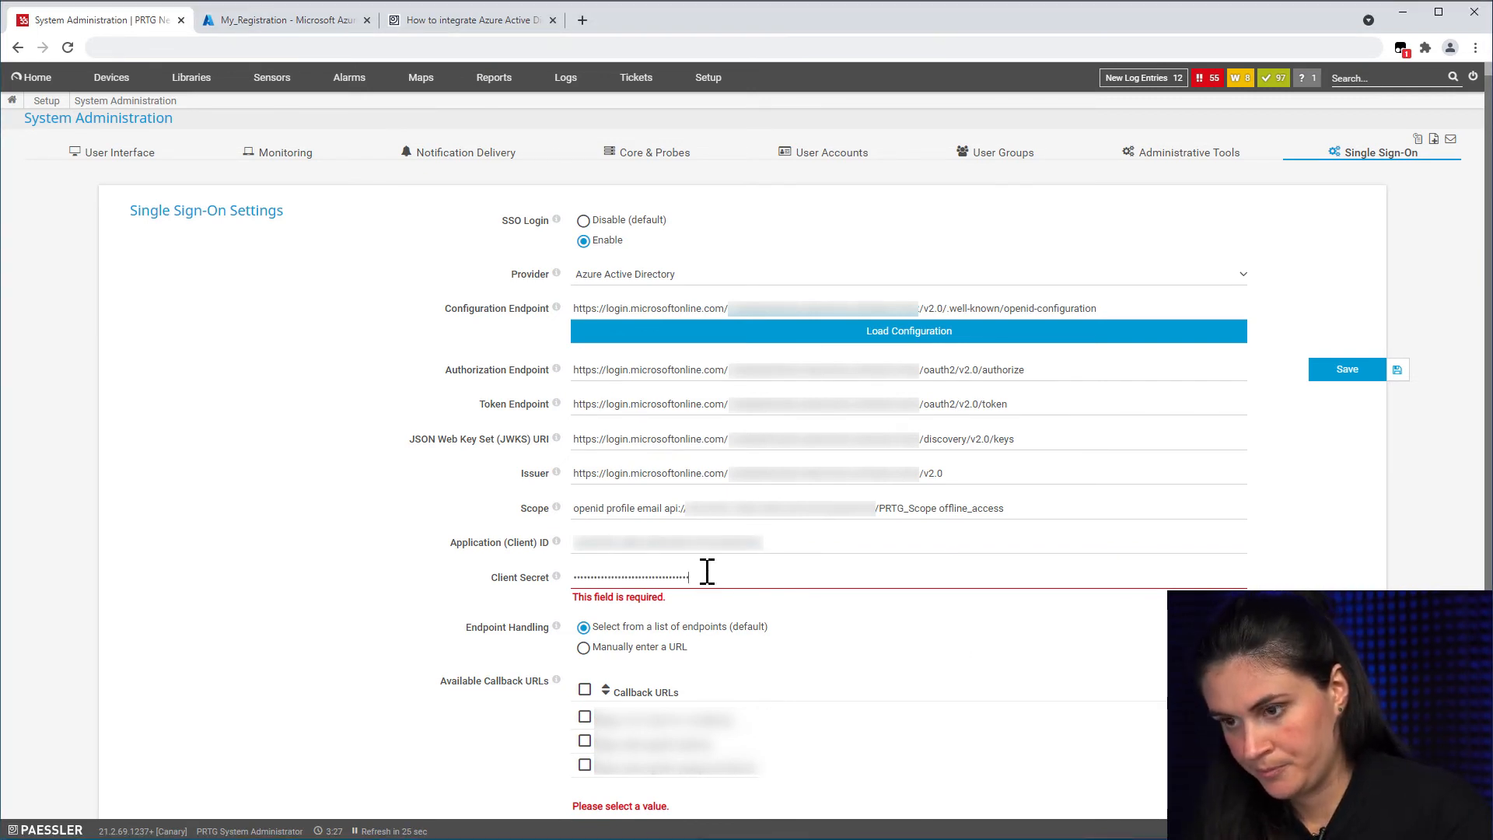
Step: Allow all callback URLs, confirm the authorization endpoint test returns OK, and save the settings
{"action": "scroll", "coordinate": [684, 638], "scroll_direction": "down", "scroll_amount": 1}
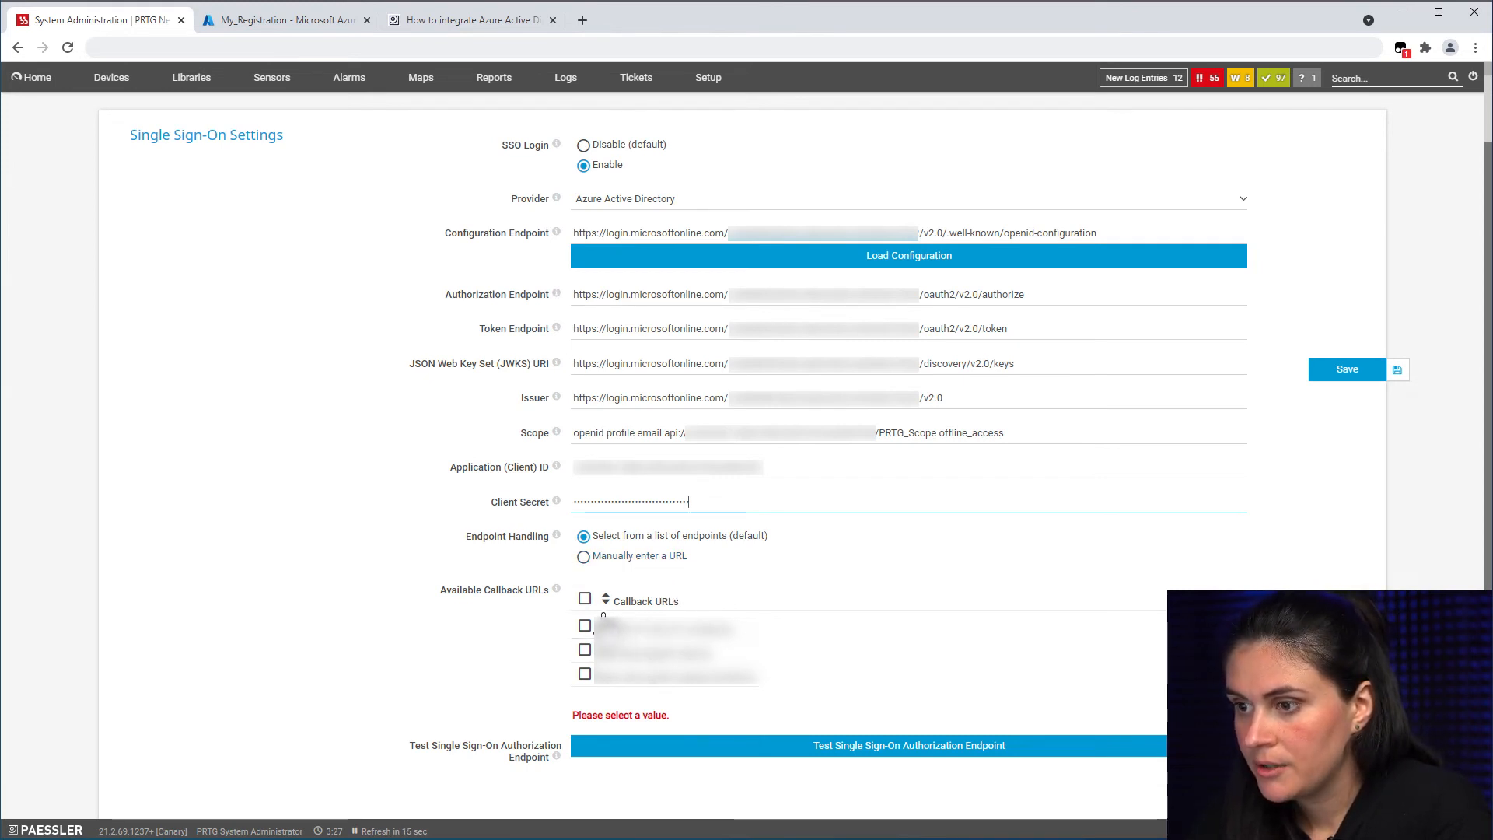
{"action": "left_click", "coordinate": [585, 600]}
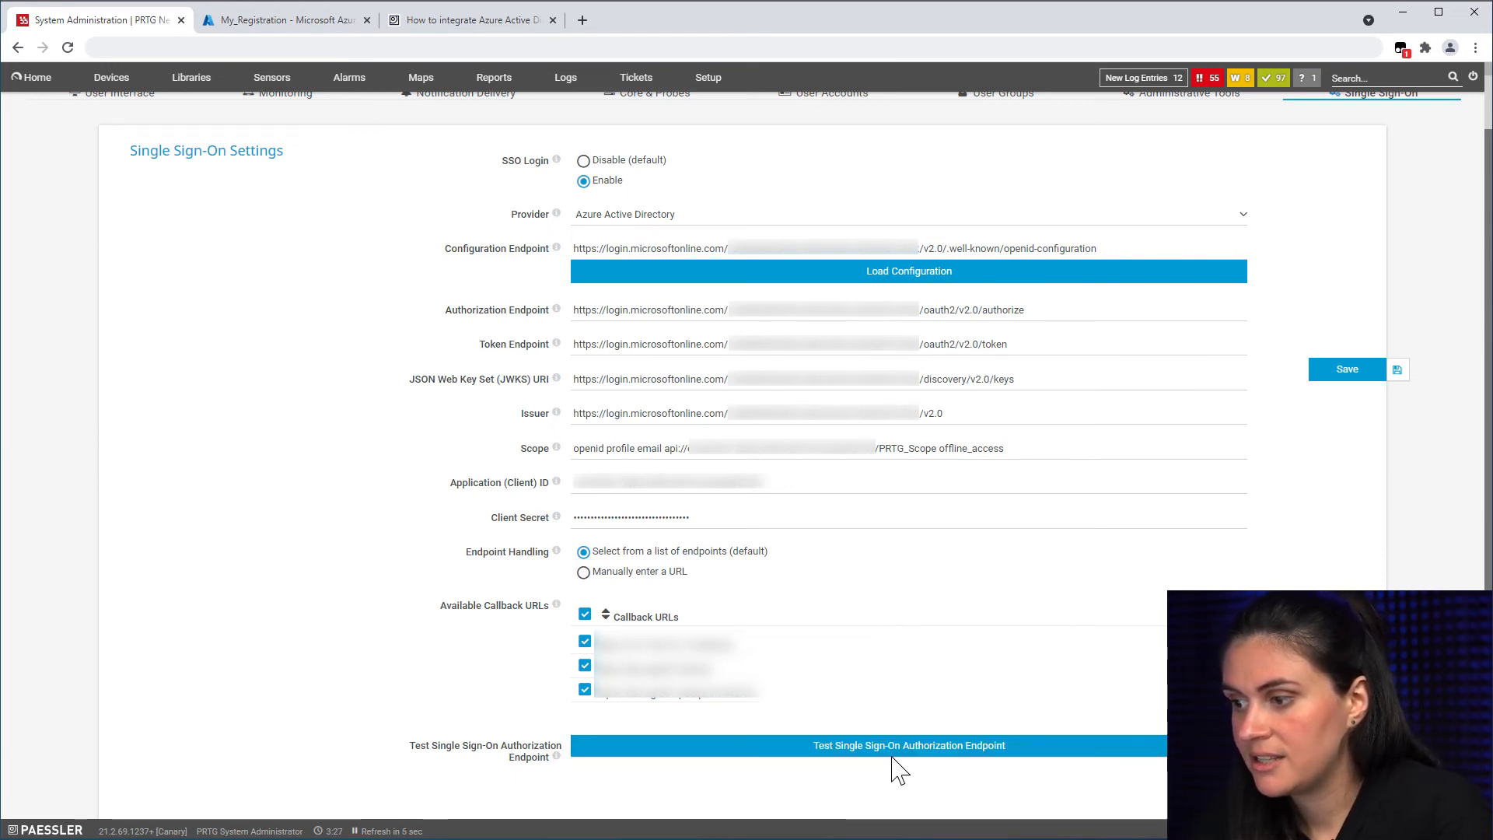
{"action": "left_click", "coordinate": [949, 770]}
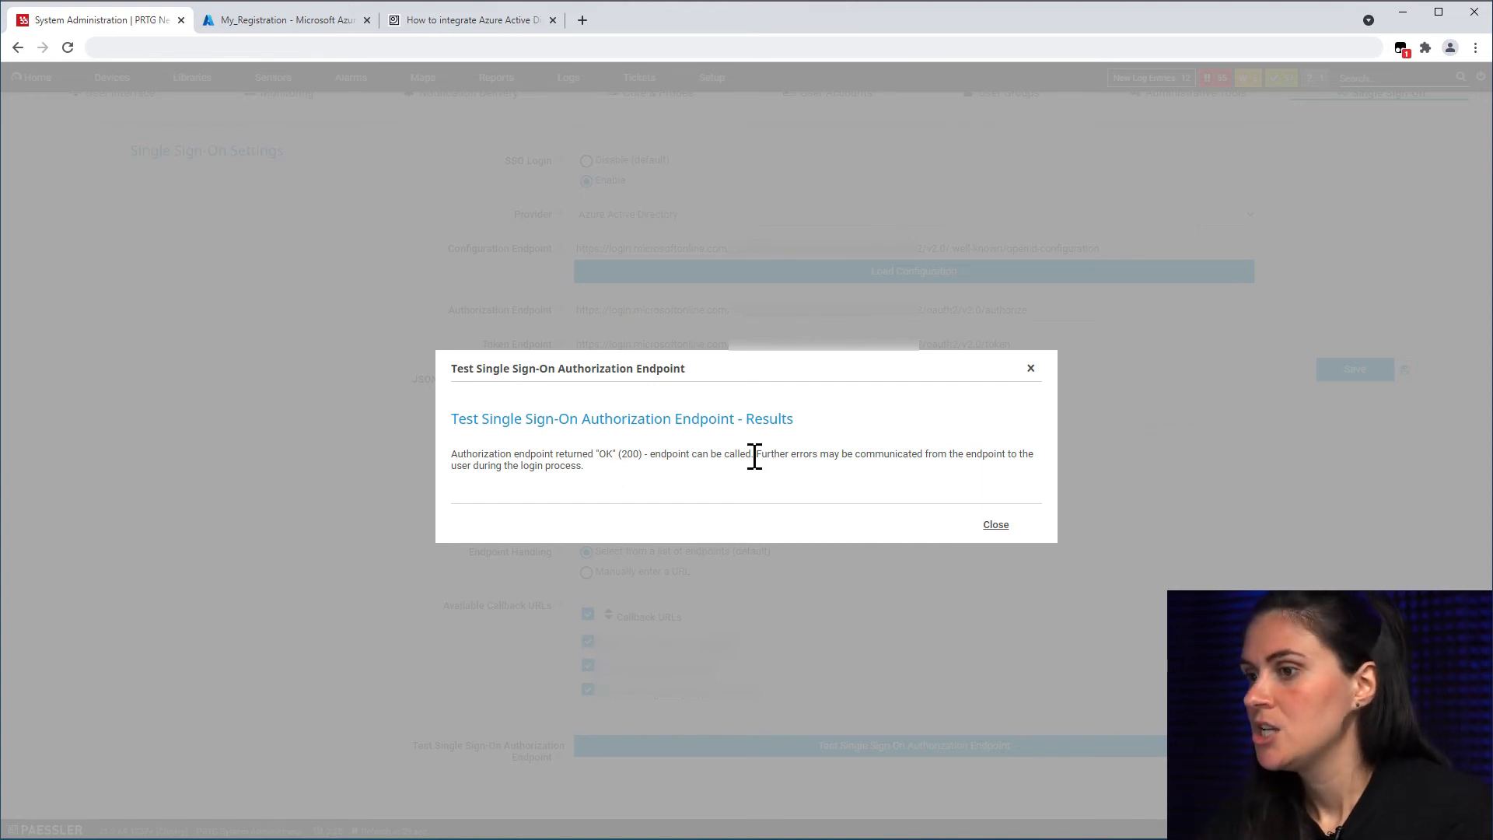
{"action": "left_click", "coordinate": [995, 525]}
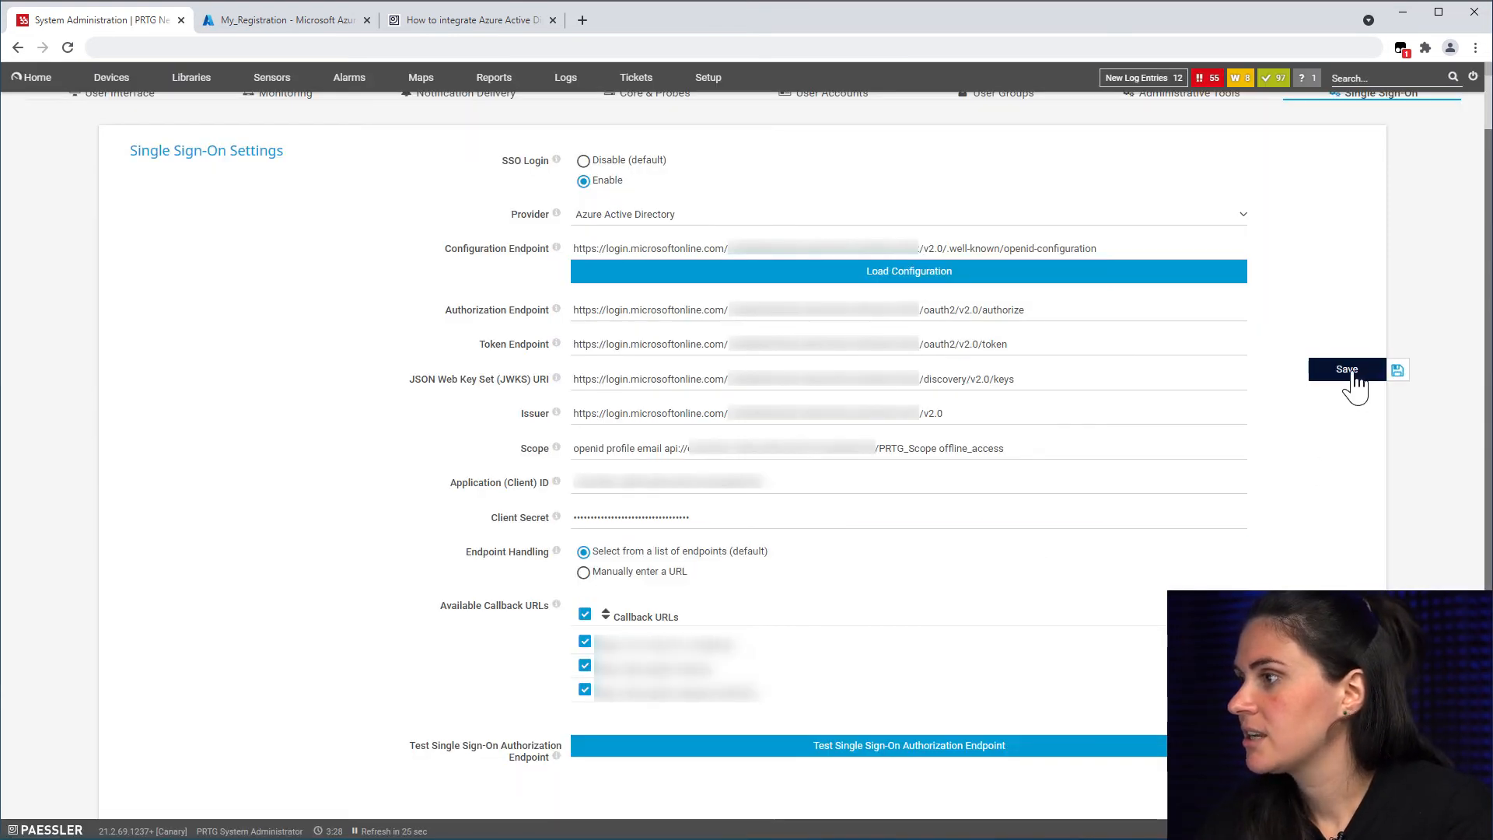
{"action": "left_click", "coordinate": [1353, 373]}
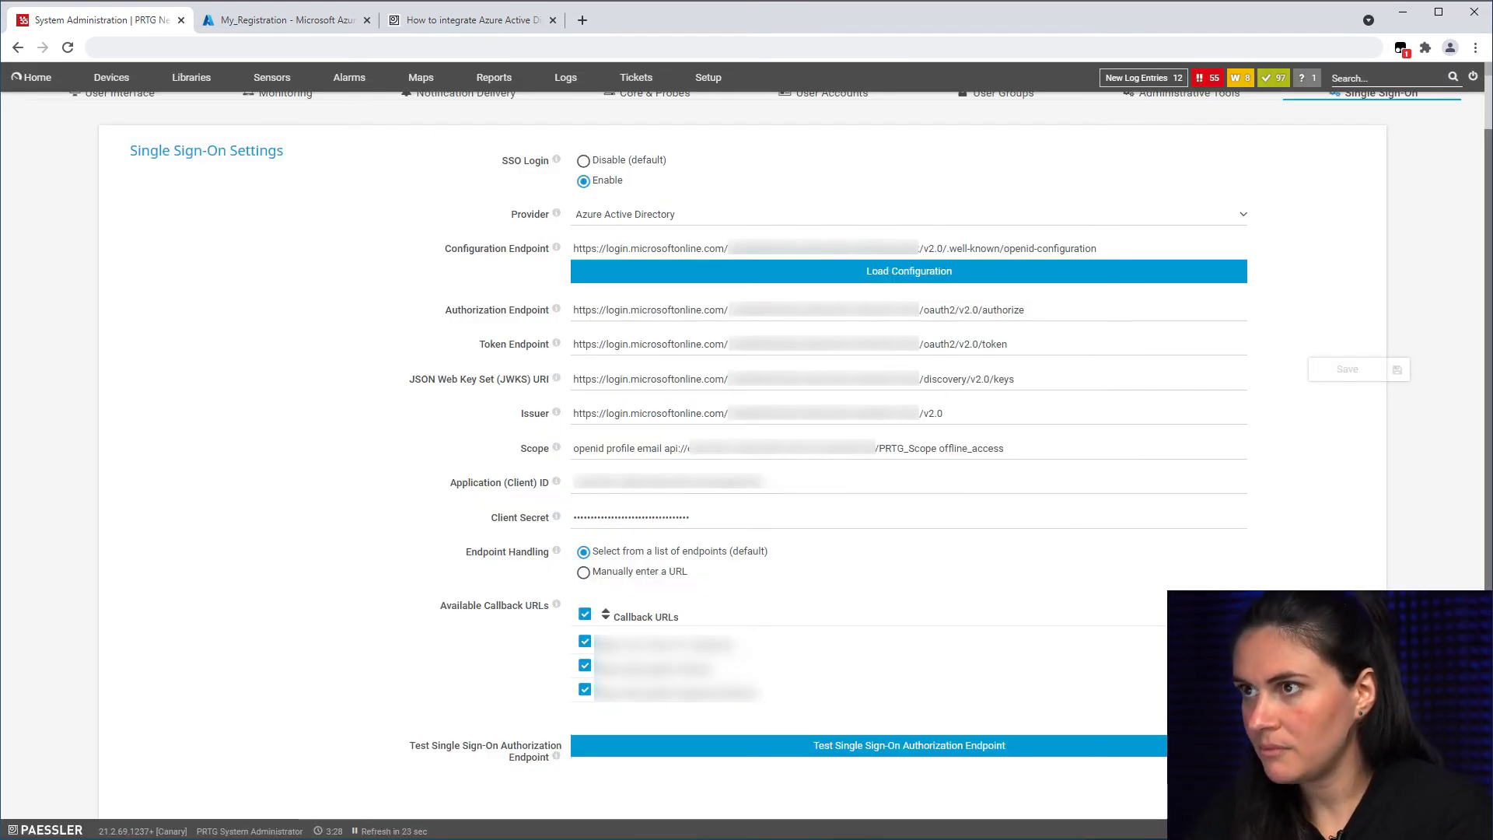
{"action": "scroll", "coordinate": [742, 455], "scroll_direction": "up", "scroll_amount": 1}
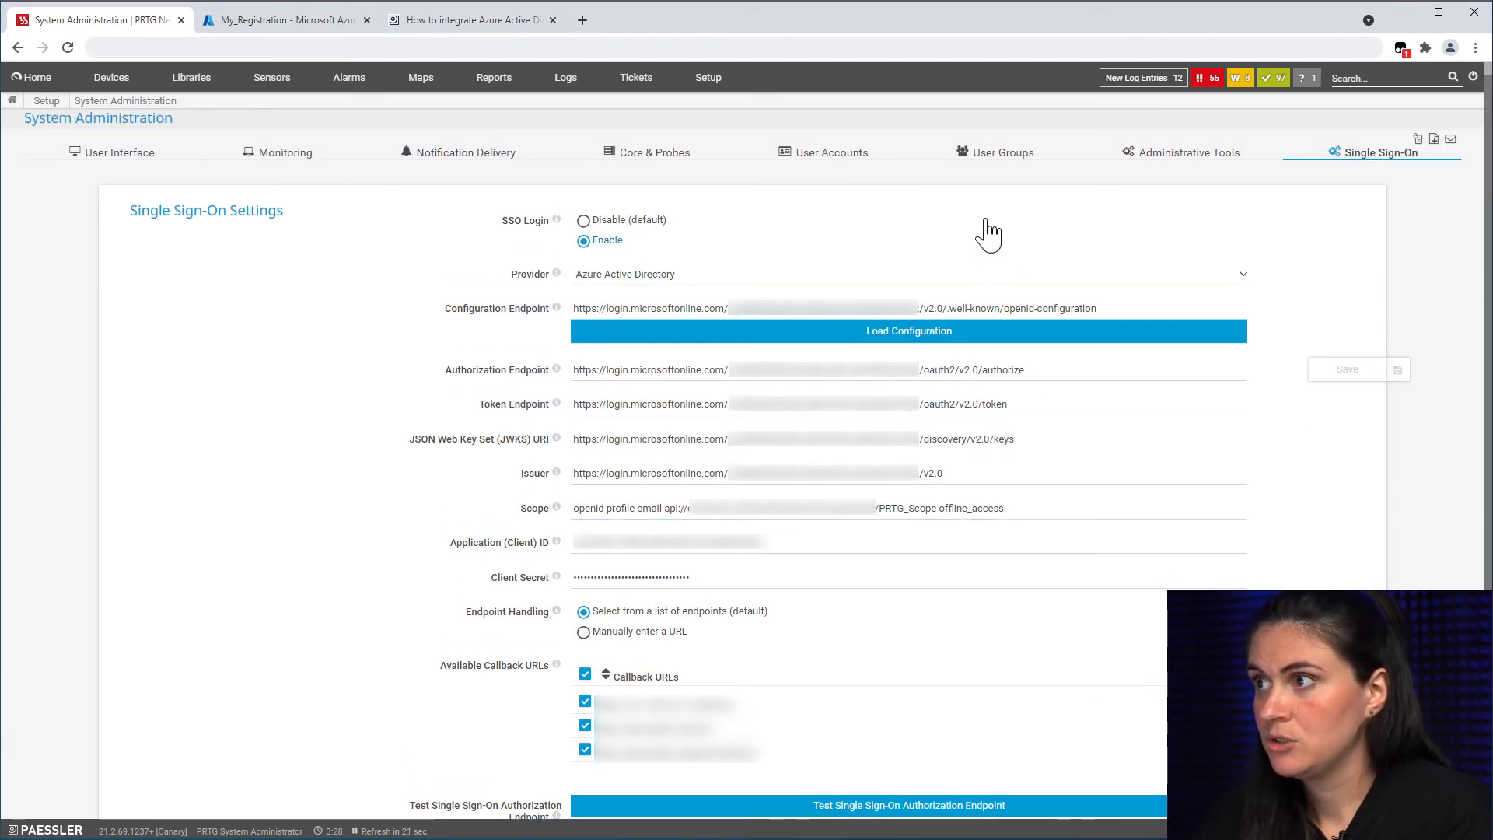
Step: Add a user group 'Azure SSO' using single sign-on integration with group access claim PRTG_Scope
{"action": "left_click", "coordinate": [1002, 155]}
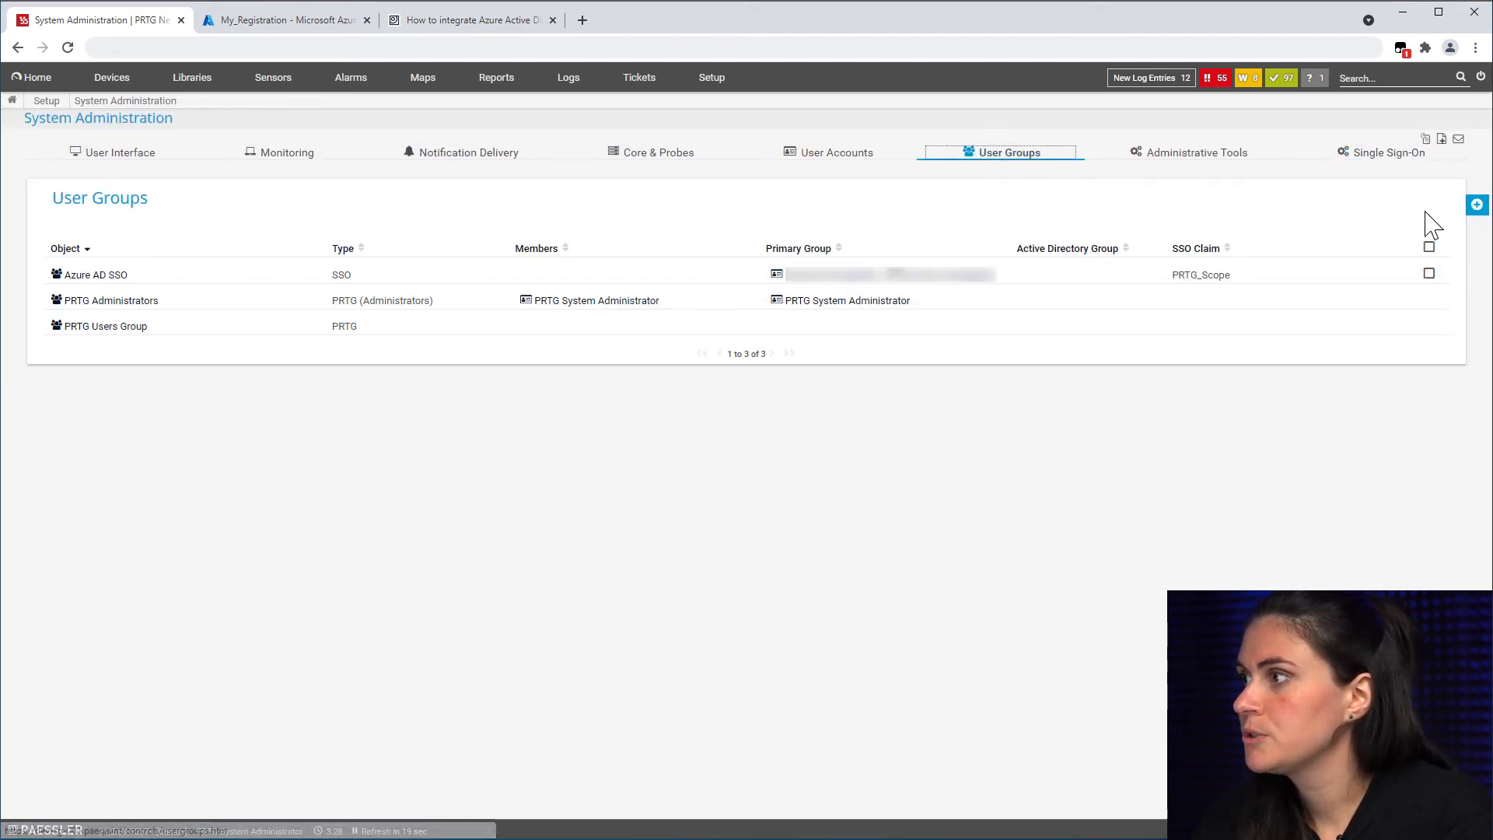
{"action": "mouse_move", "coordinate": [1466, 206]}
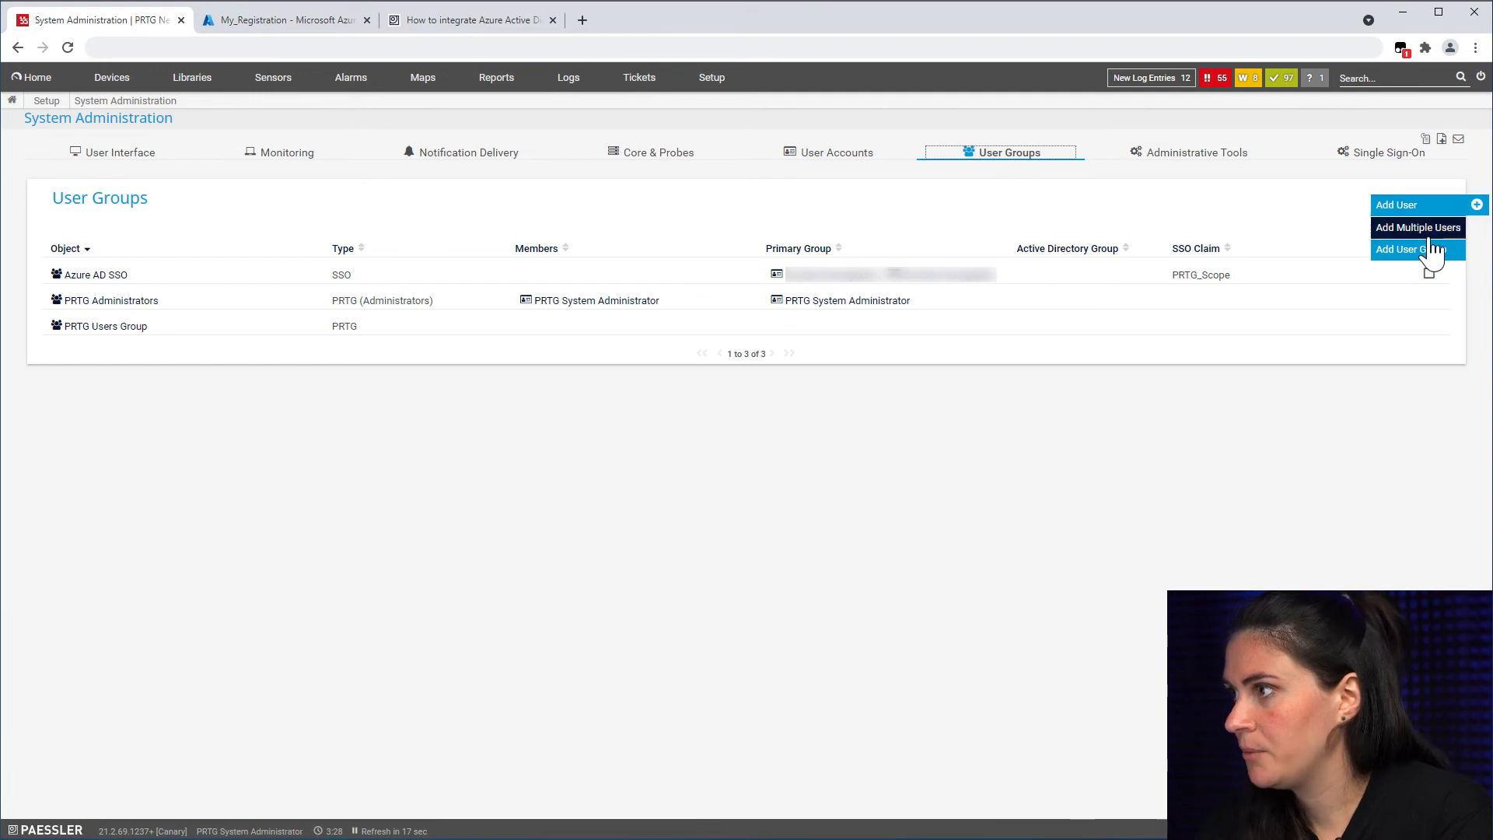
{"action": "left_click", "coordinate": [1431, 263]}
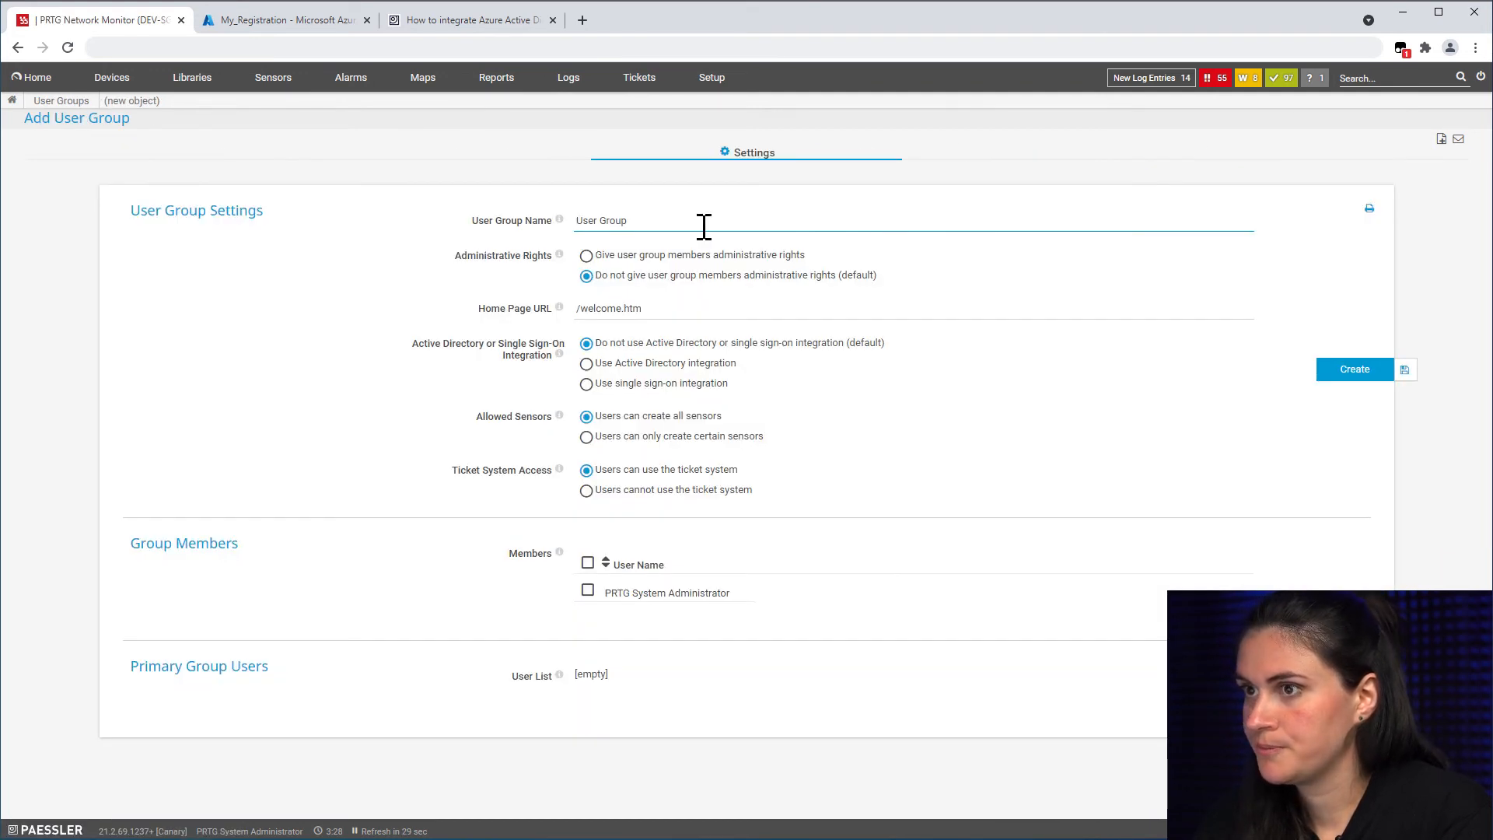
{"action": "type", "text": "A"}
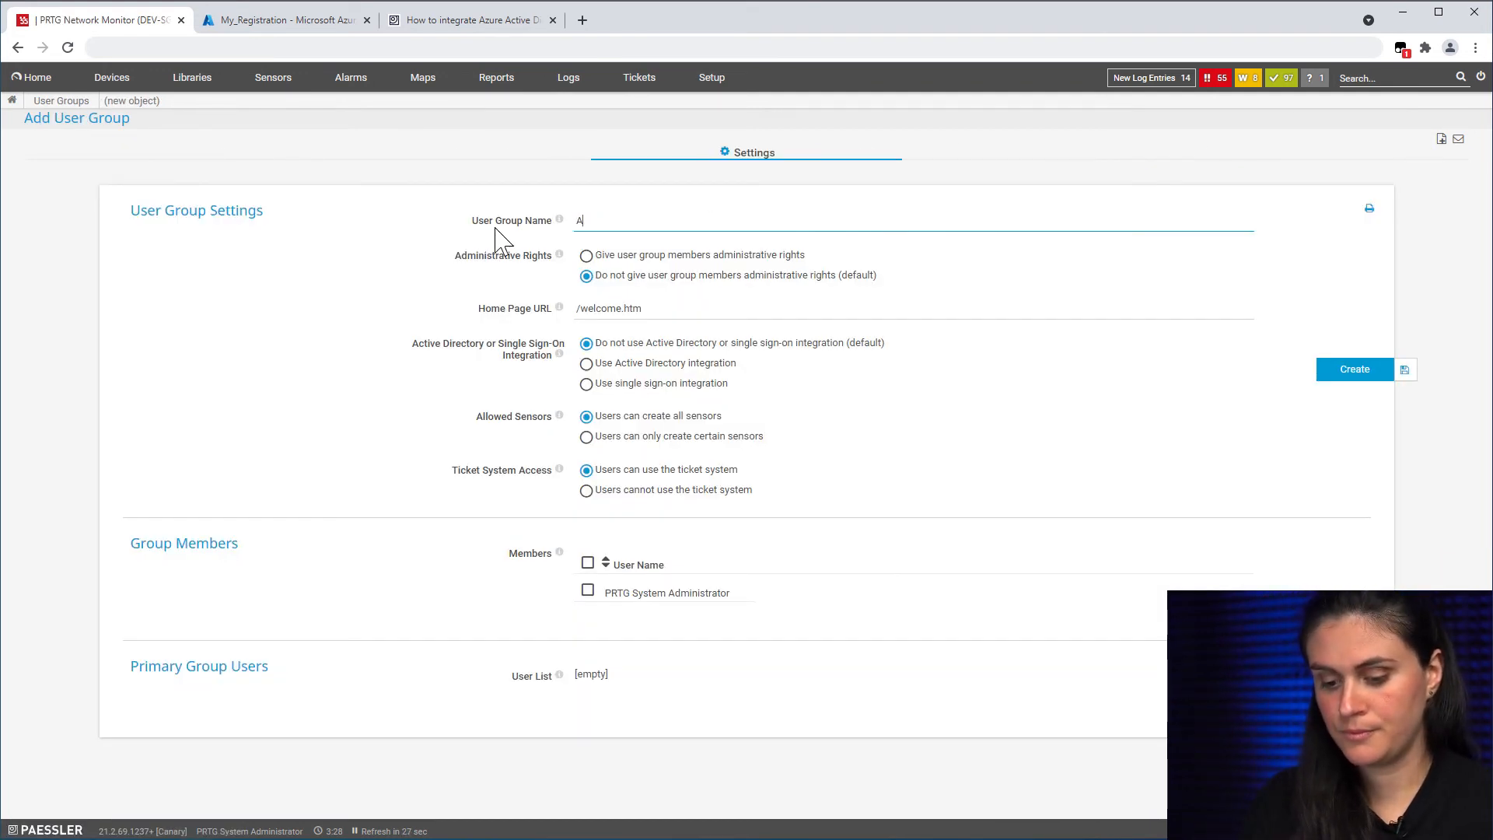
{"action": "type", "text": "zure SSO"}
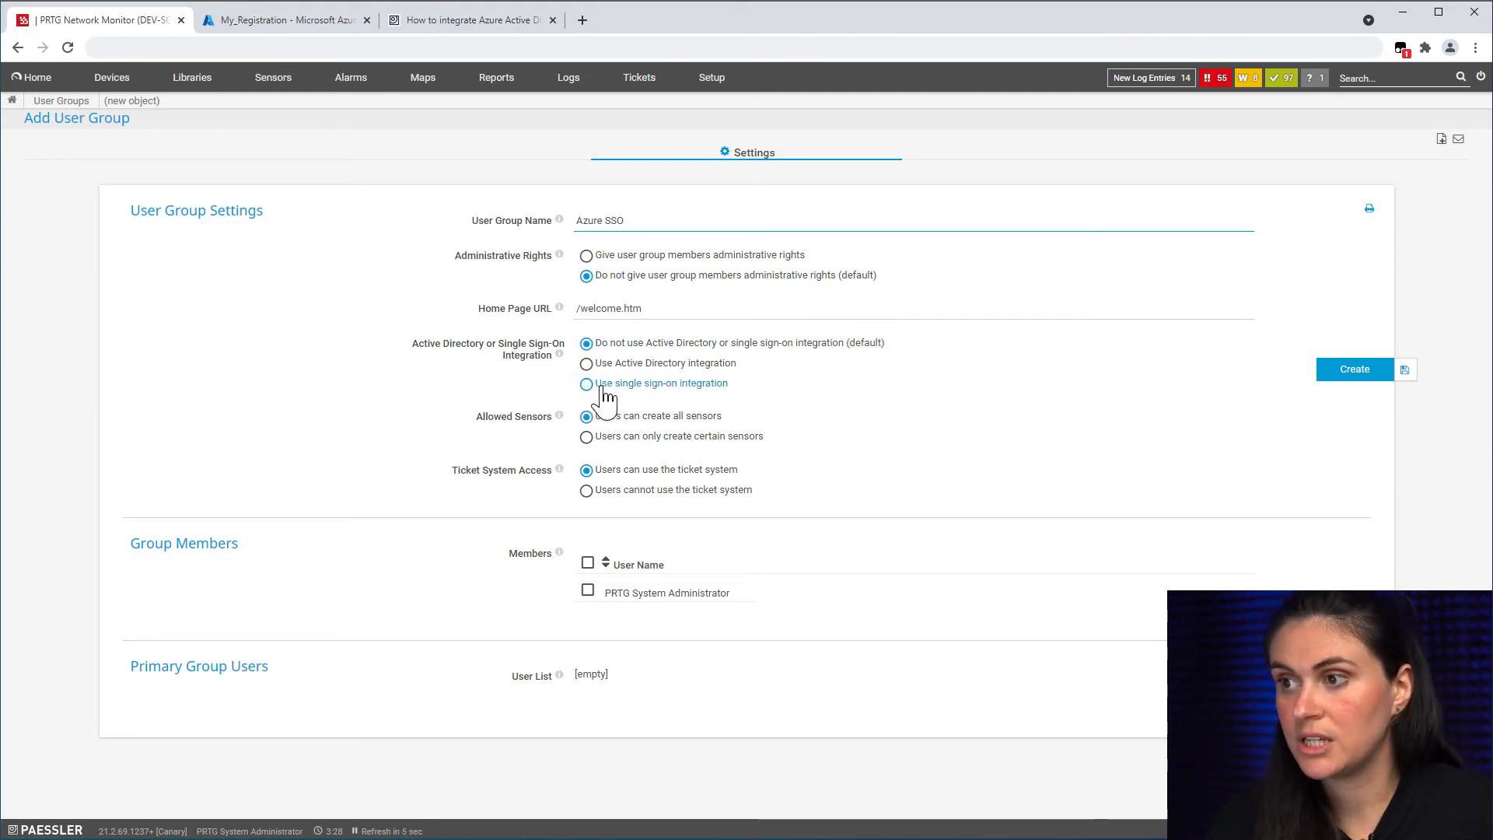
{"action": "left_click", "coordinate": [587, 384]}
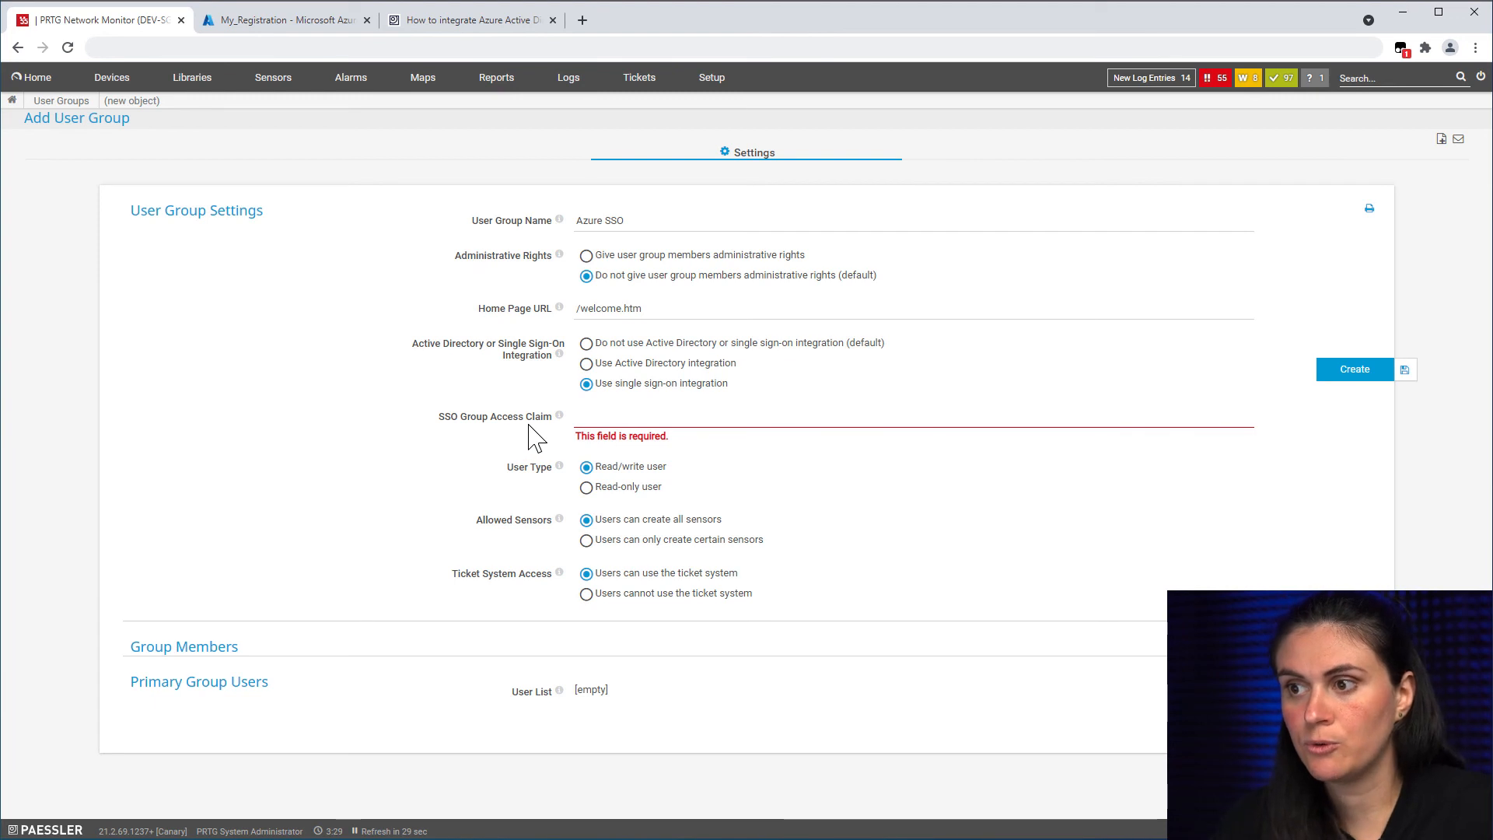
{"action": "left_click", "coordinate": [614, 416]}
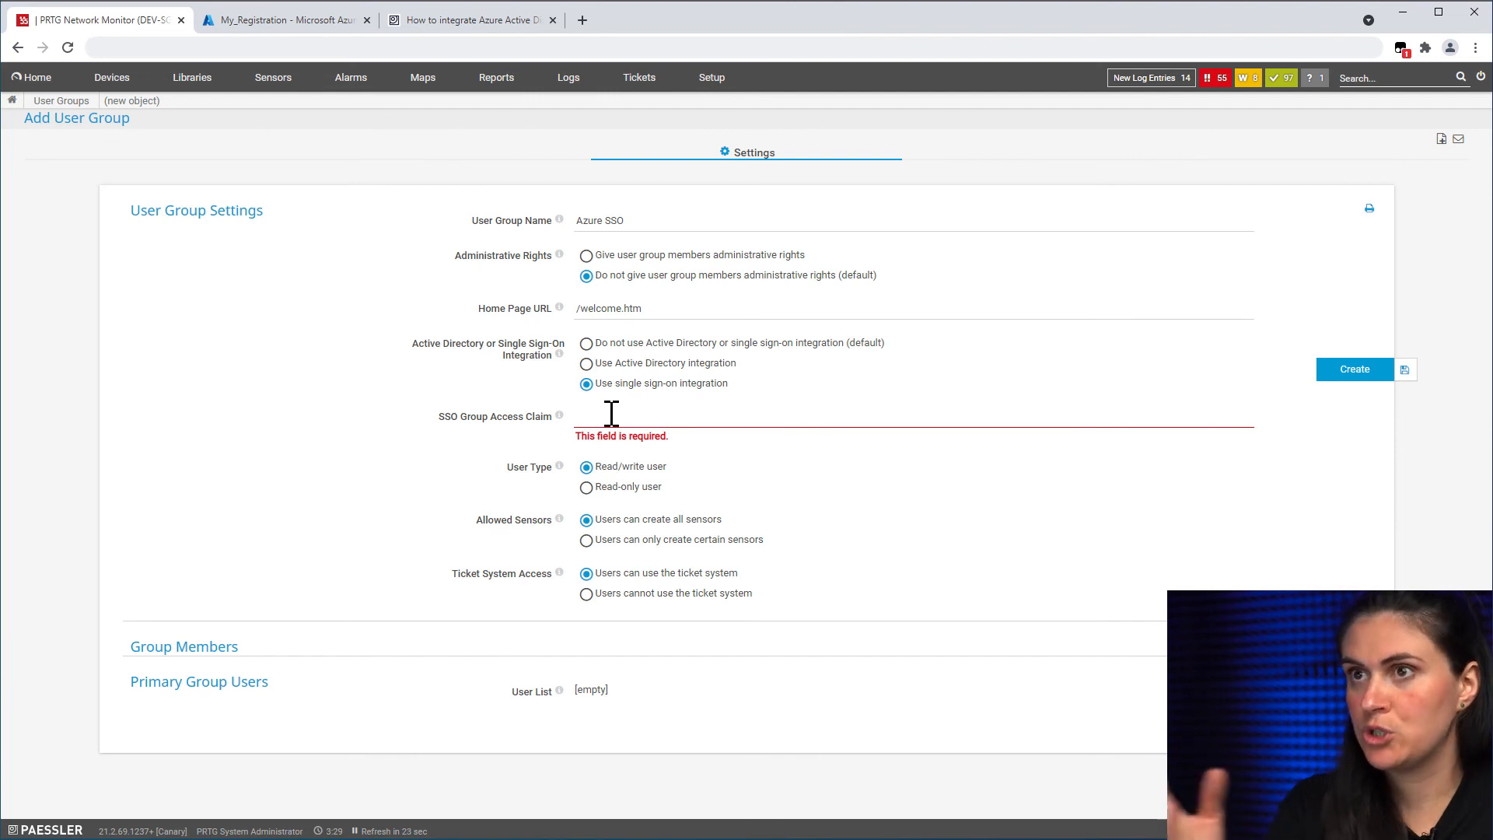
{"action": "type", "text": "PRTG_"}
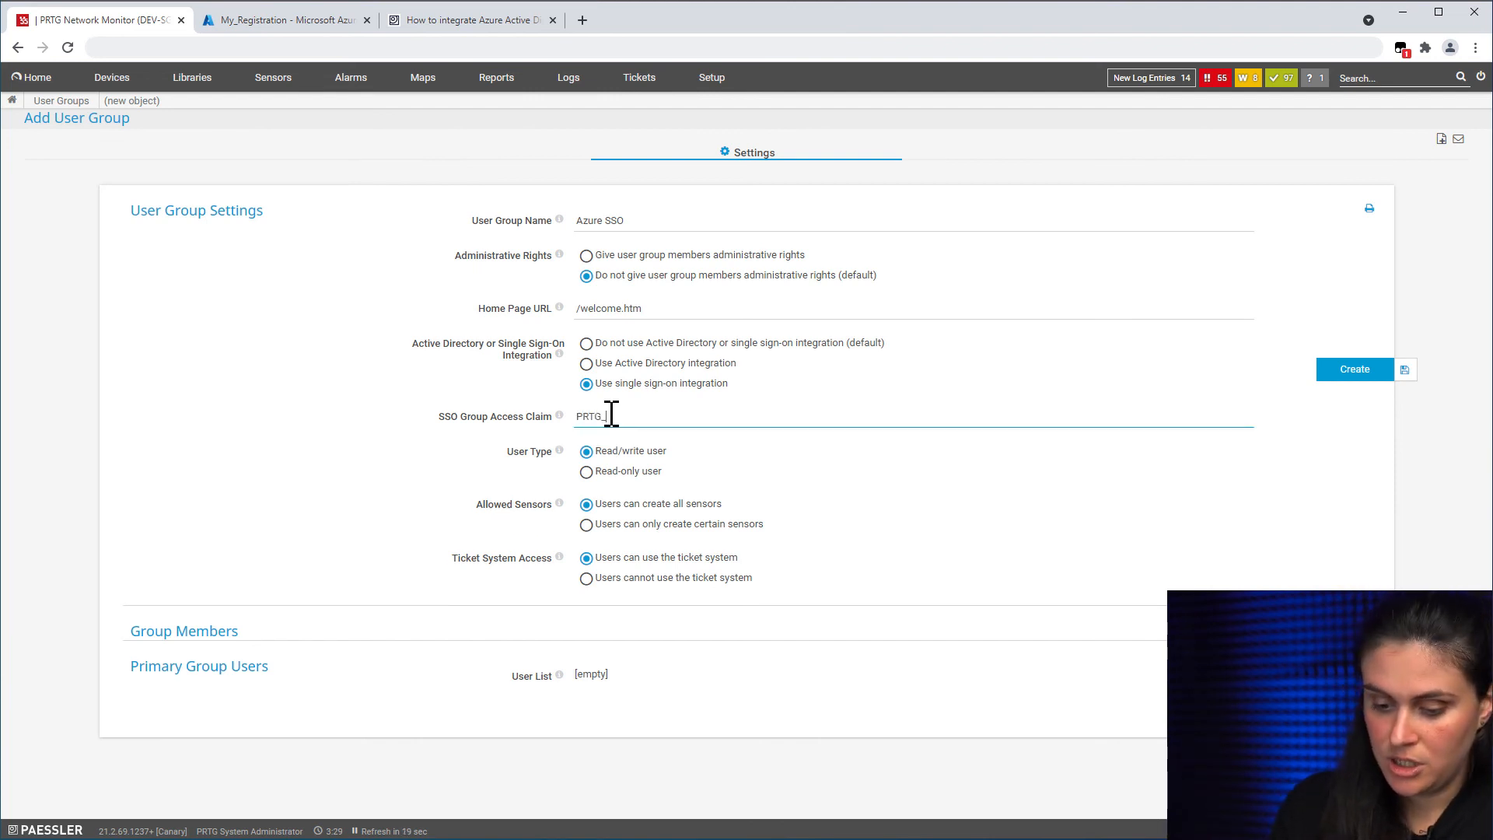
{"action": "type", "text": "Scope"}
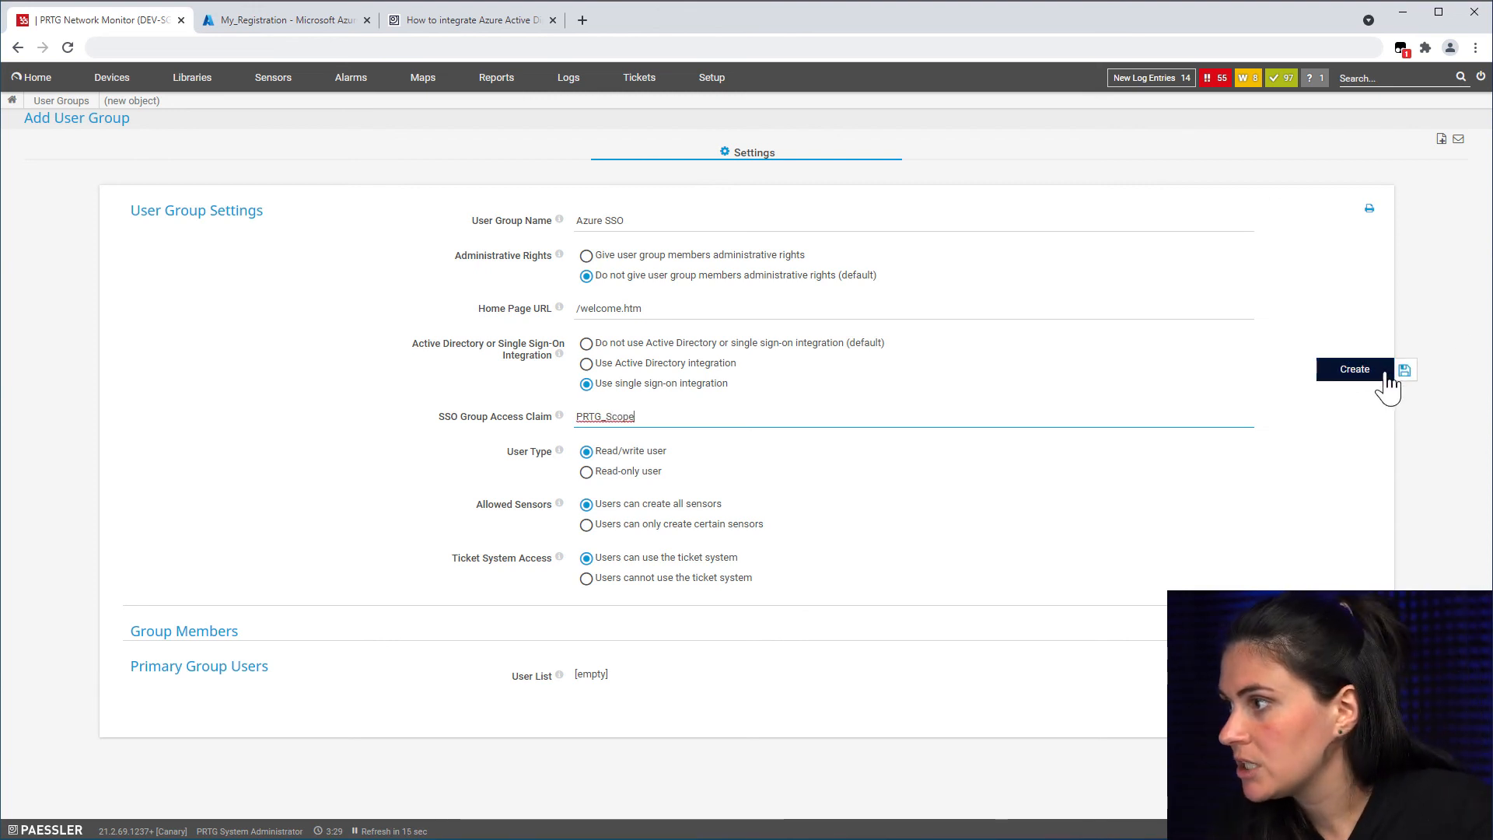
{"action": "left_click", "coordinate": [1382, 375]}
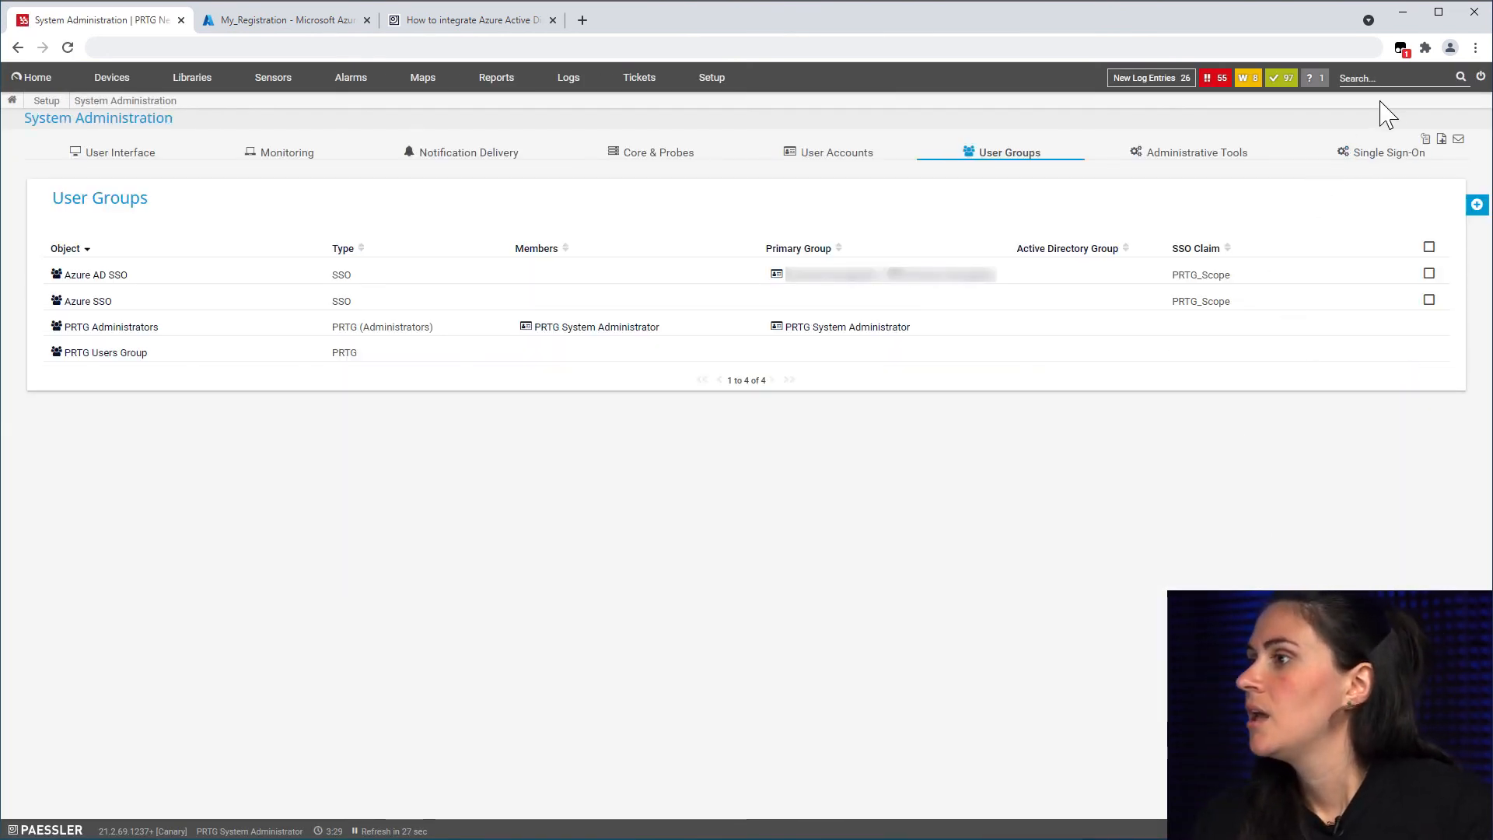
Step: Log out, clear the remembered login name and password, sign in via single sign-on, and view Root devices
{"action": "left_click", "coordinate": [1481, 77]}
{"action": "left_click_drag", "start_coordinate": [636, 405], "coordinate": [537, 399]}
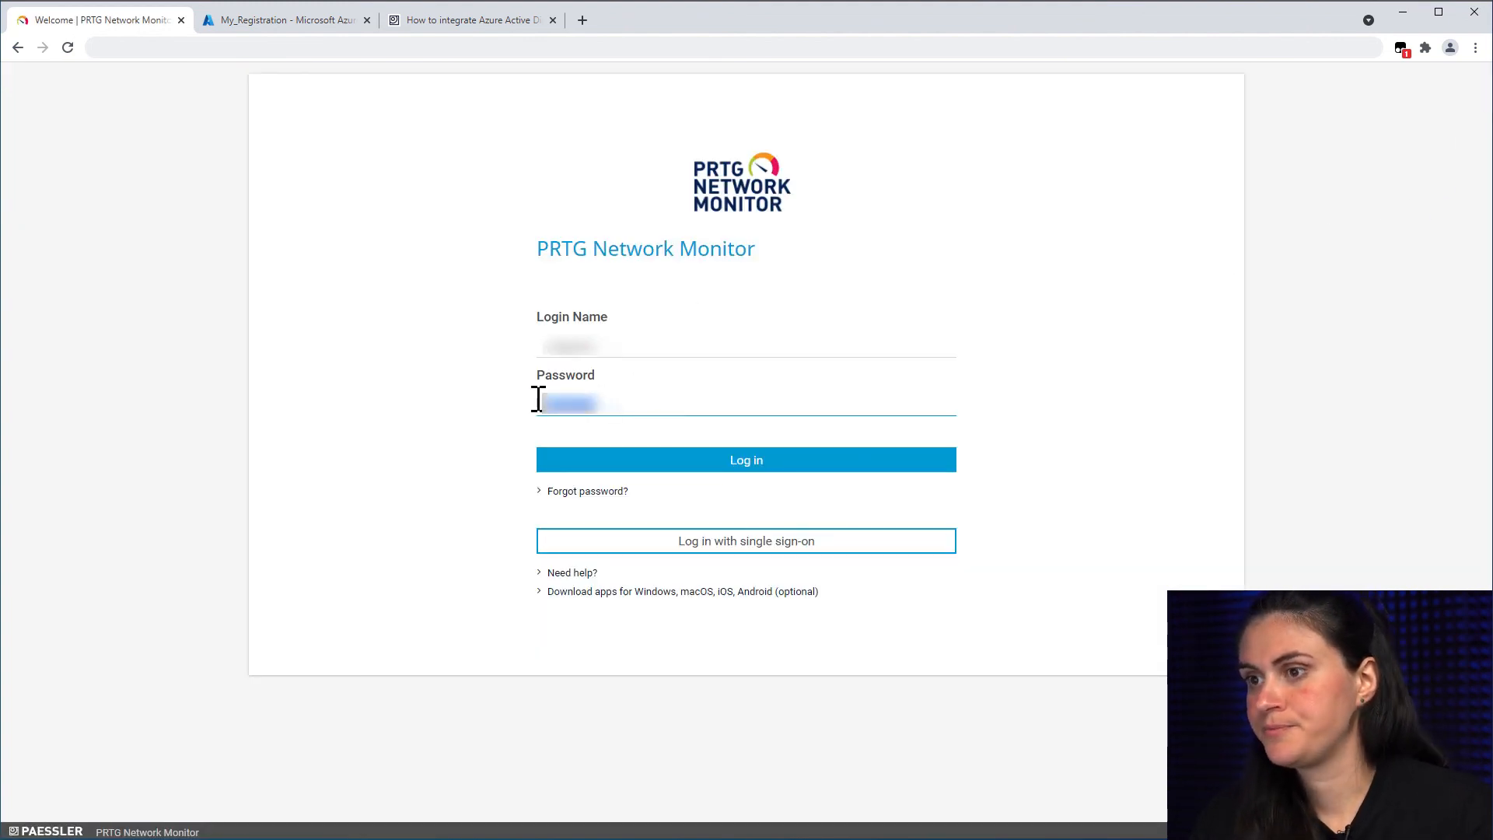
{"action": "key", "text": "BackSpace"}
{"action": "left_click_drag", "start_coordinate": [623, 344], "coordinate": [413, 303]}
{"action": "key", "text": "BackSpace"}
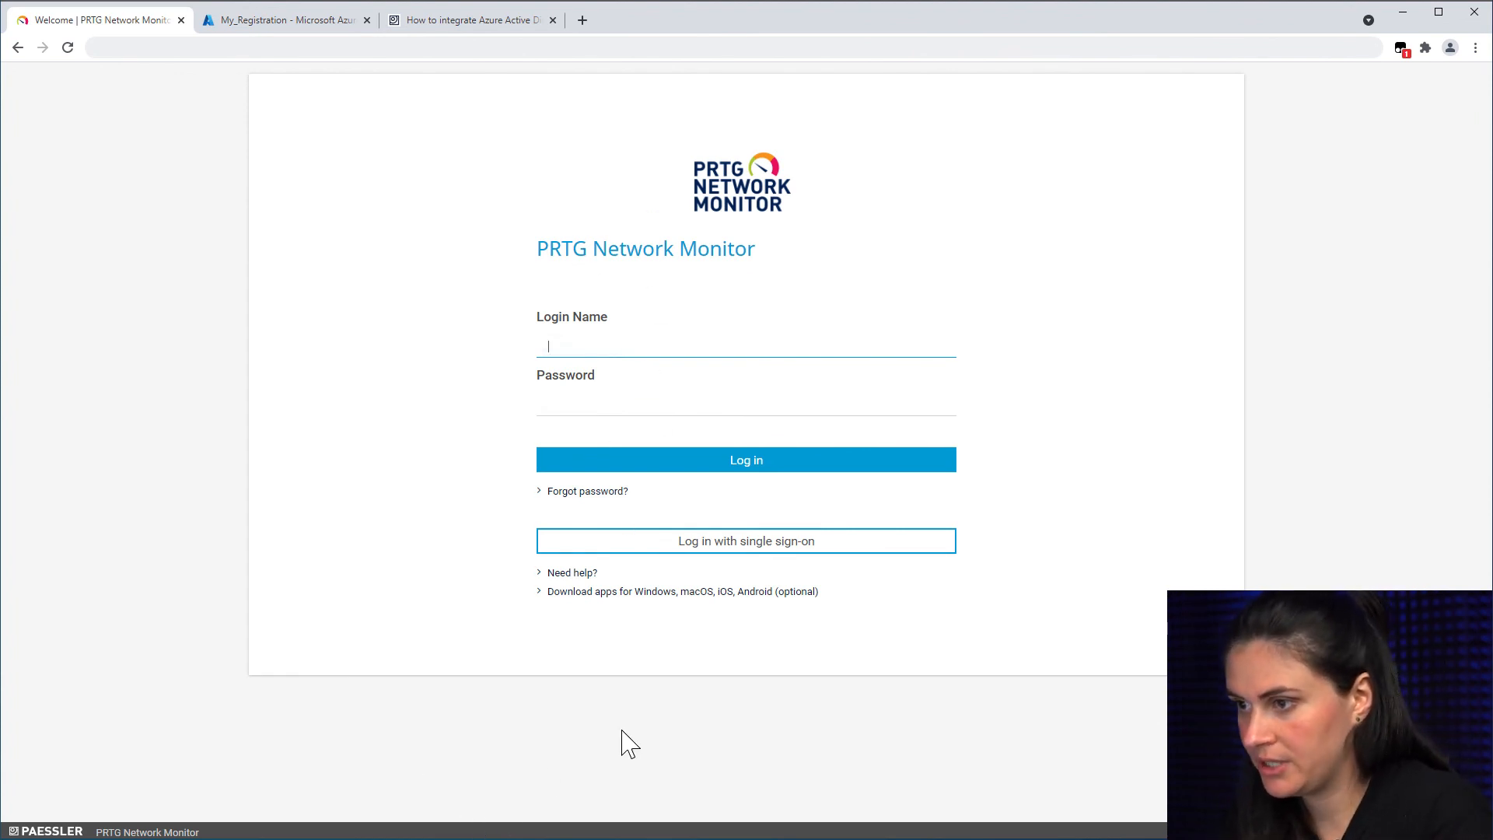
{"action": "left_click", "coordinate": [695, 554]}
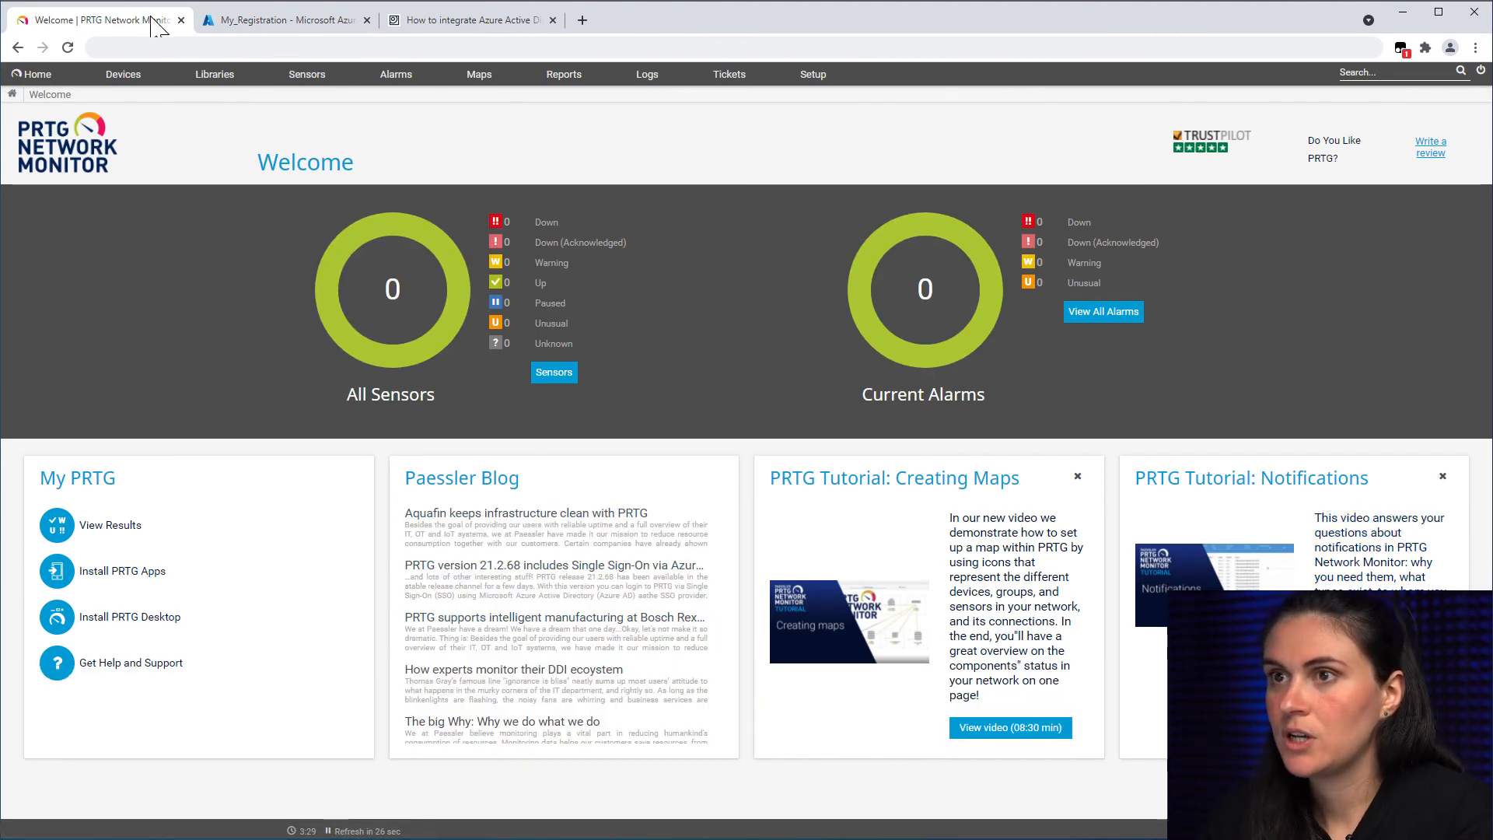
{"action": "left_click", "coordinate": [140, 77]}
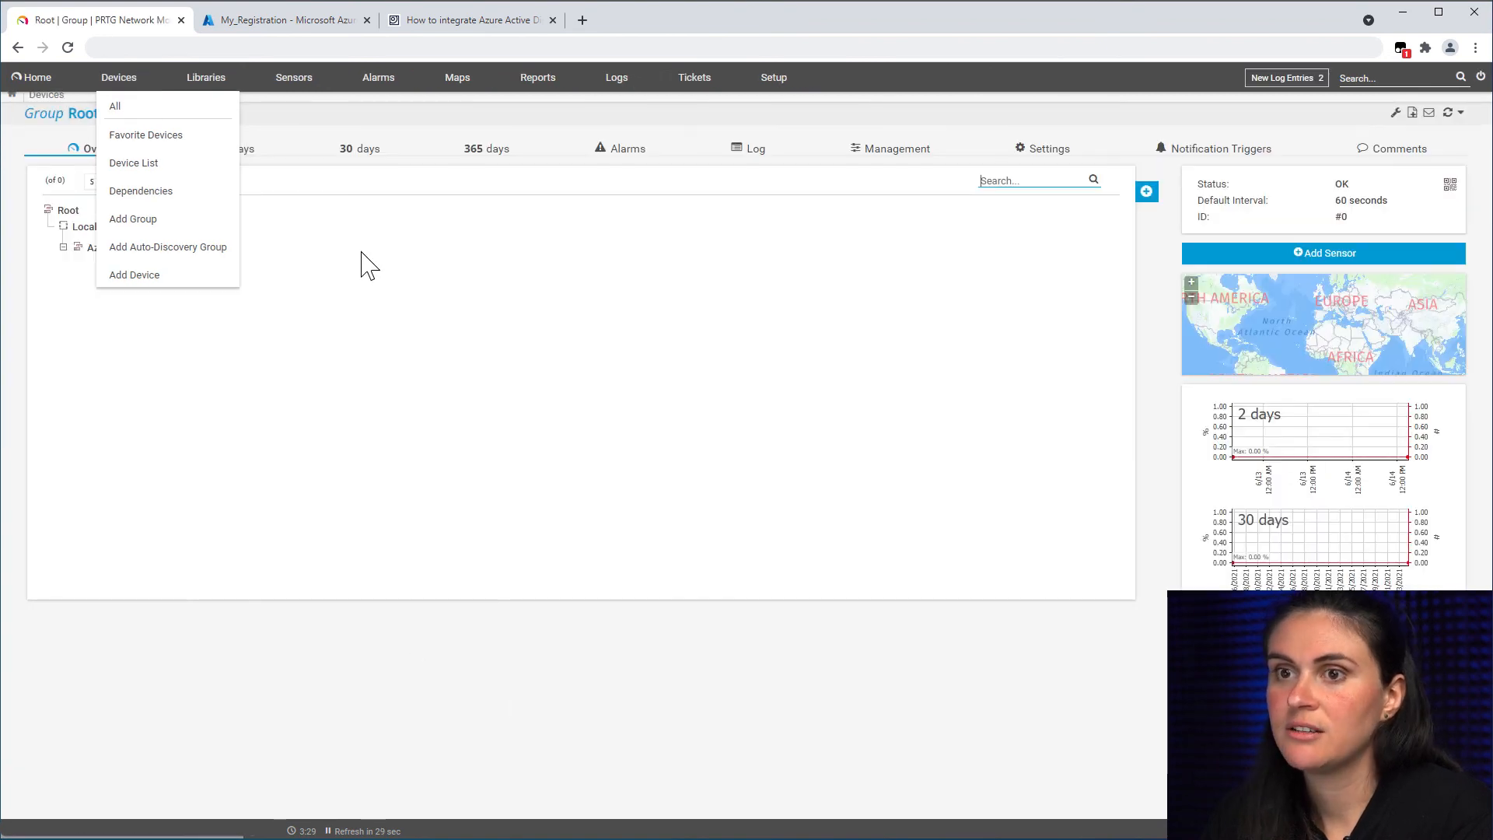